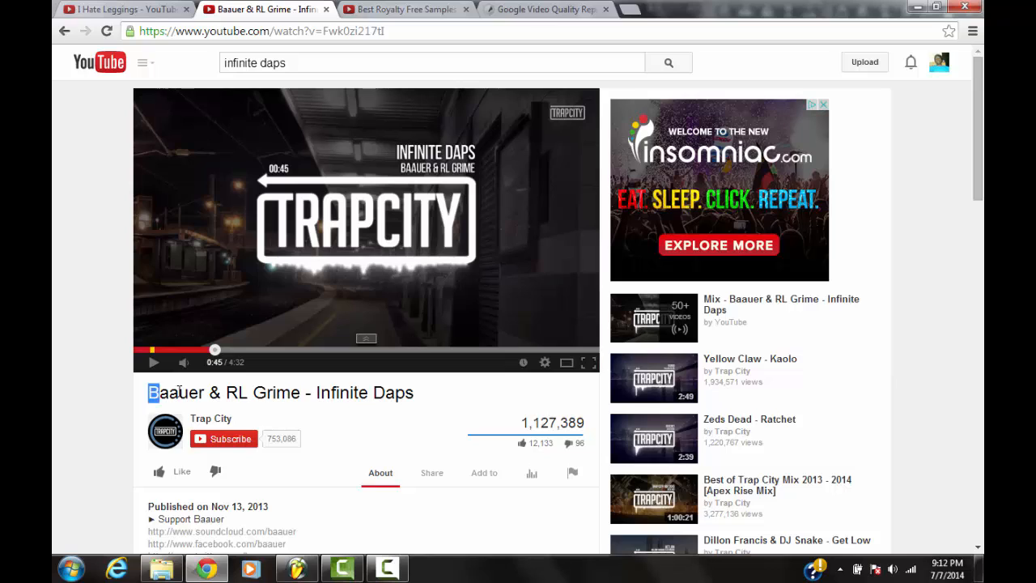
Play a short passage of the reference track Baauer & RL Grime - Infinite Daps
drag(179, 392, 226, 393)
click(63, 325)
click(298, 219)
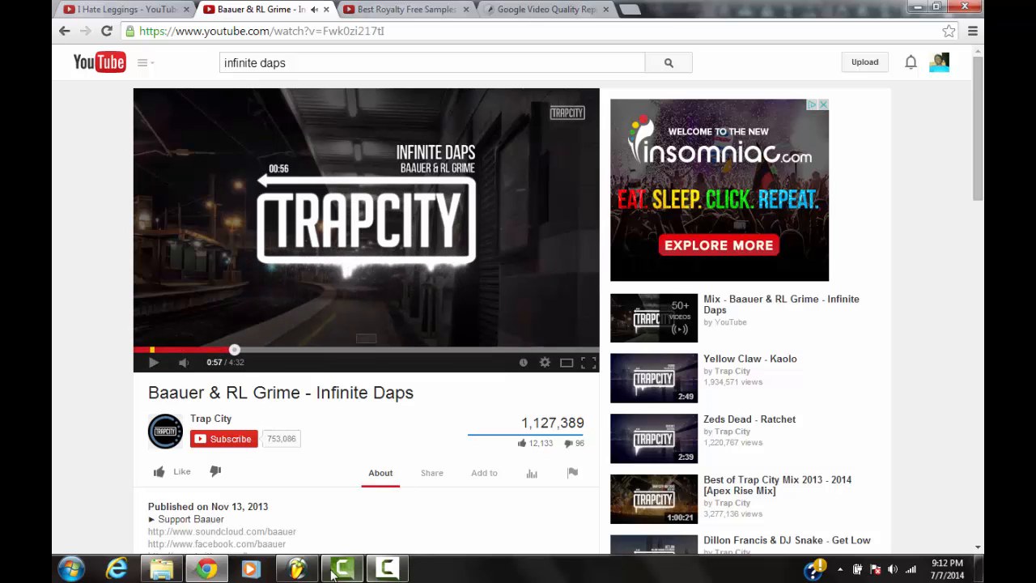
Switch to FL Studio, show the channel rack and place it above the piano roll grid
click(296, 570)
click(745, 13)
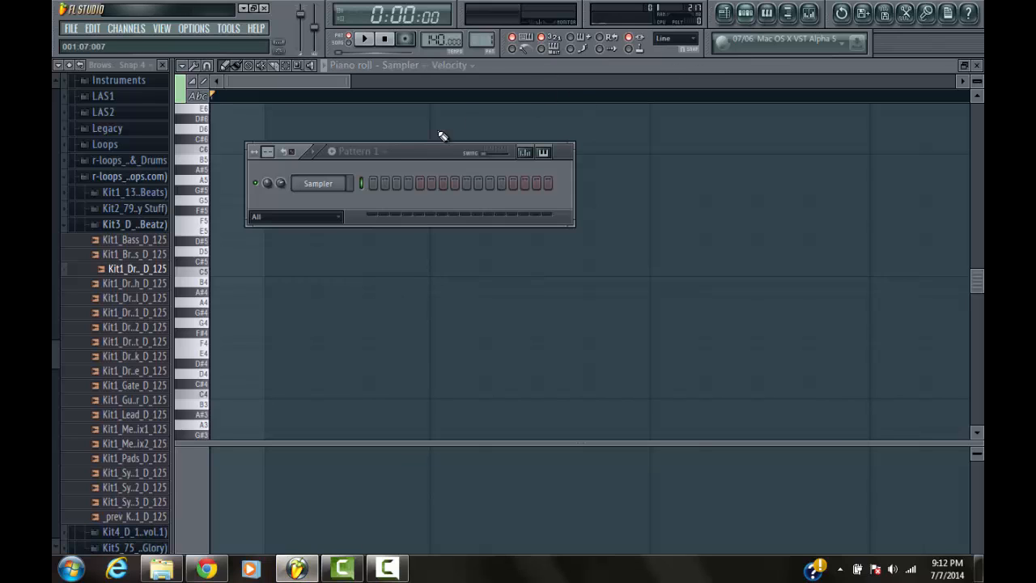
drag(408, 155, 451, 107)
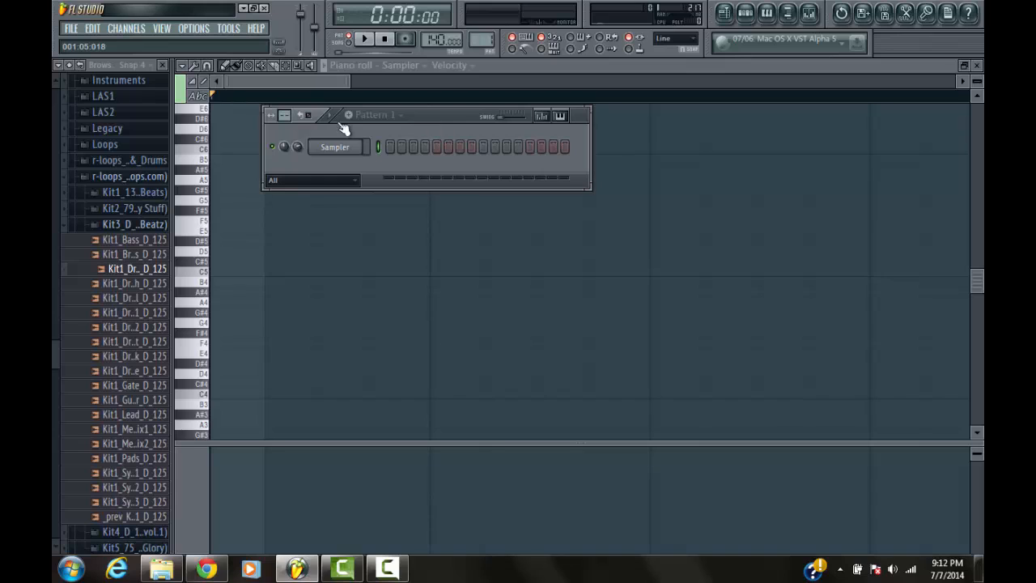
Open Edison on the Master mixer track and load the Kit1_Drums_BeatBox_D_125 sample into it
scroll(54, 348, up, 2)
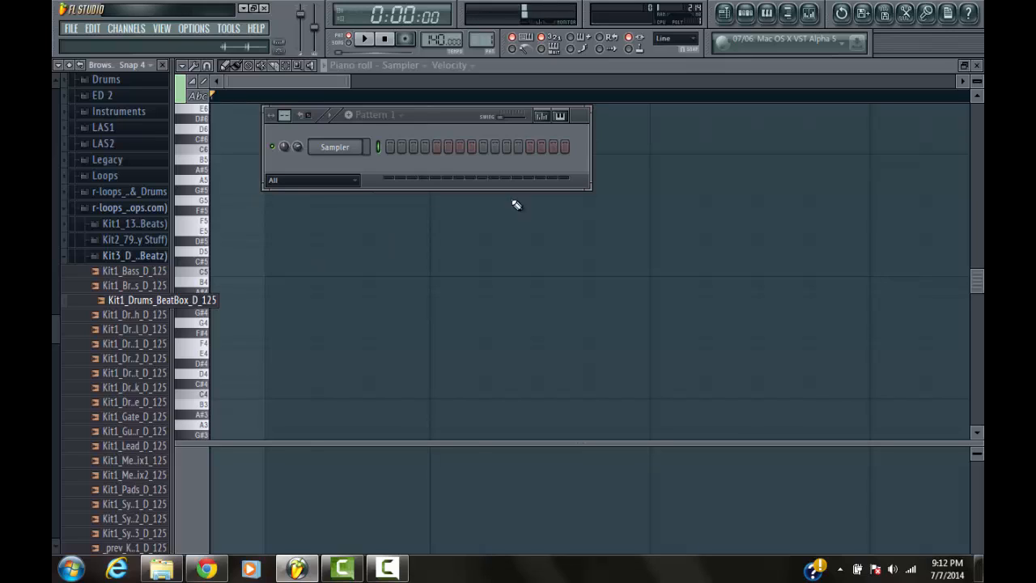
click(809, 13)
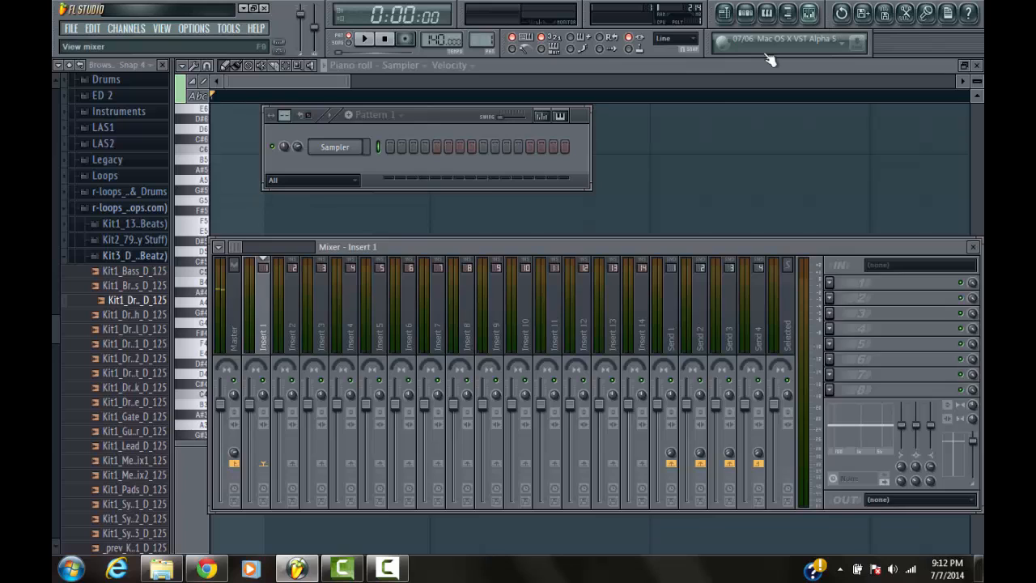
click(906, 15)
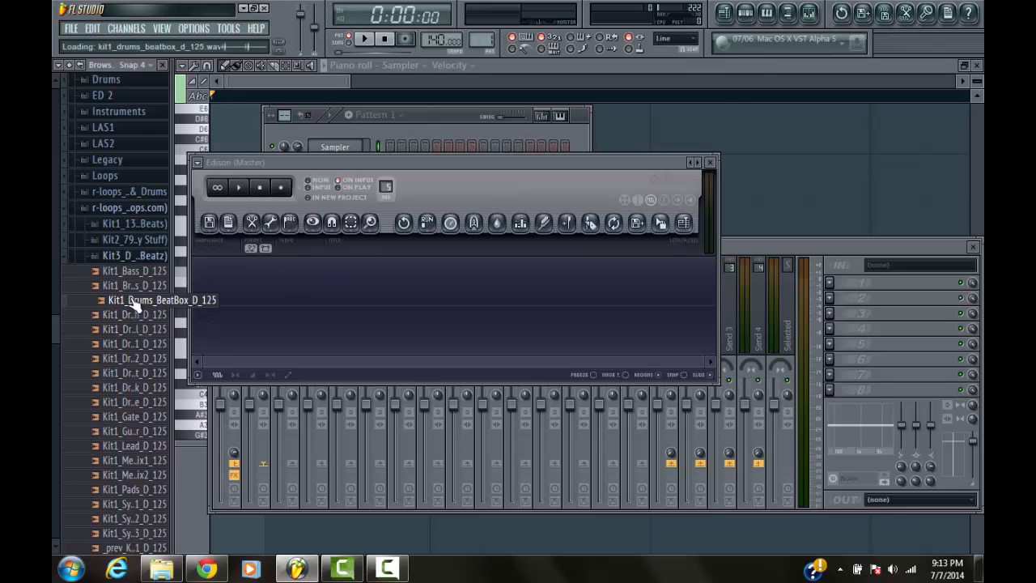
drag(133, 301, 369, 304)
drag(516, 162, 691, 161)
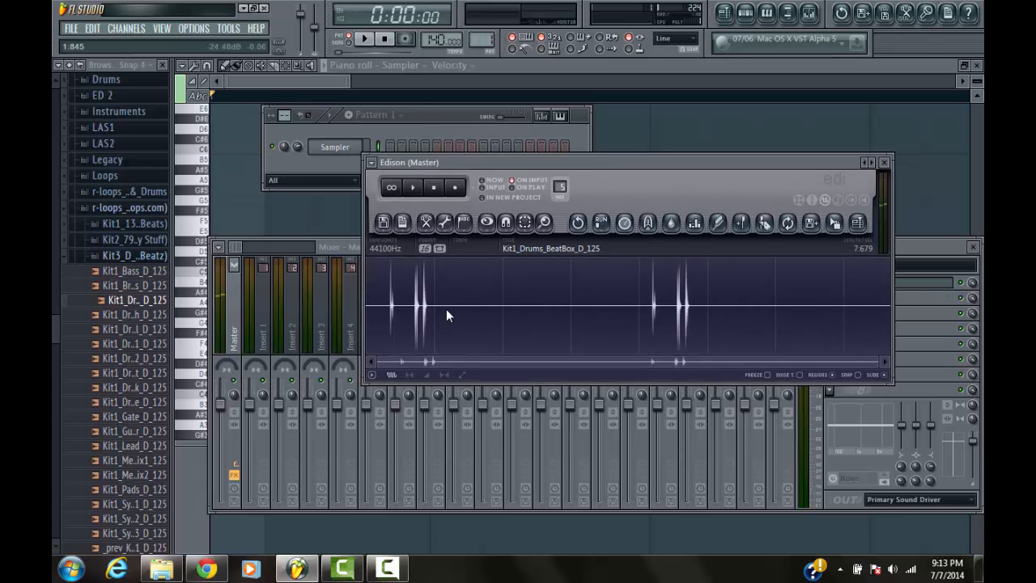
Cut the part of the beatbox sample from 0:629 to the end, keeping only the first hit
drag(409, 298, 766, 312)
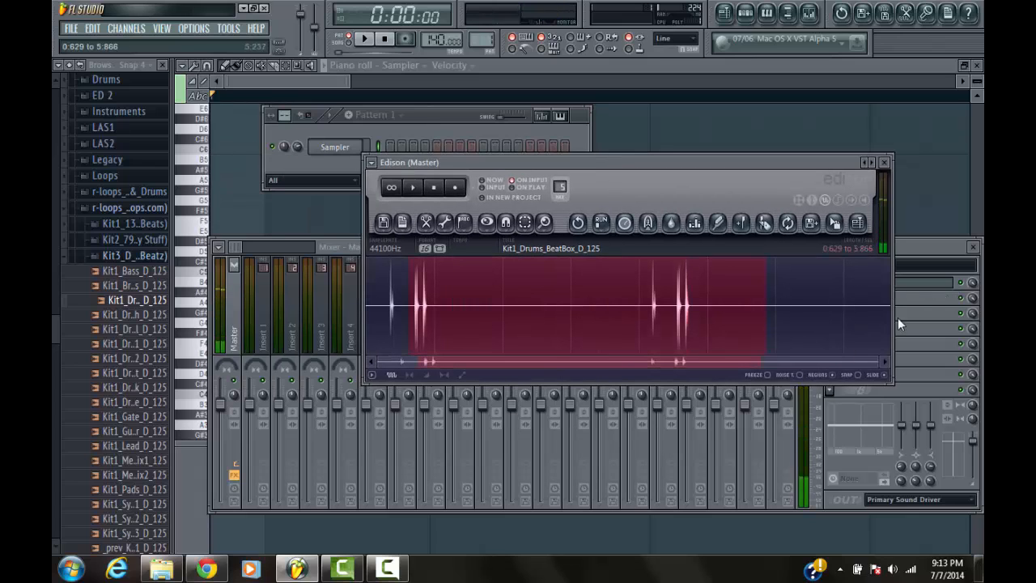
click(426, 221)
click(452, 324)
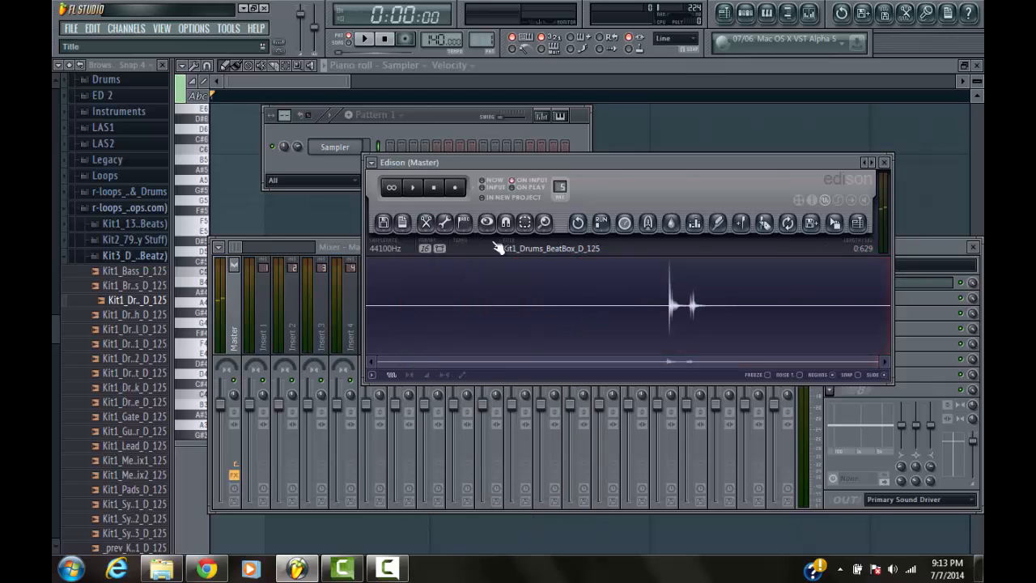
Cut the leading silence so the sample starts directly at the first hit
click(438, 225)
click(454, 318)
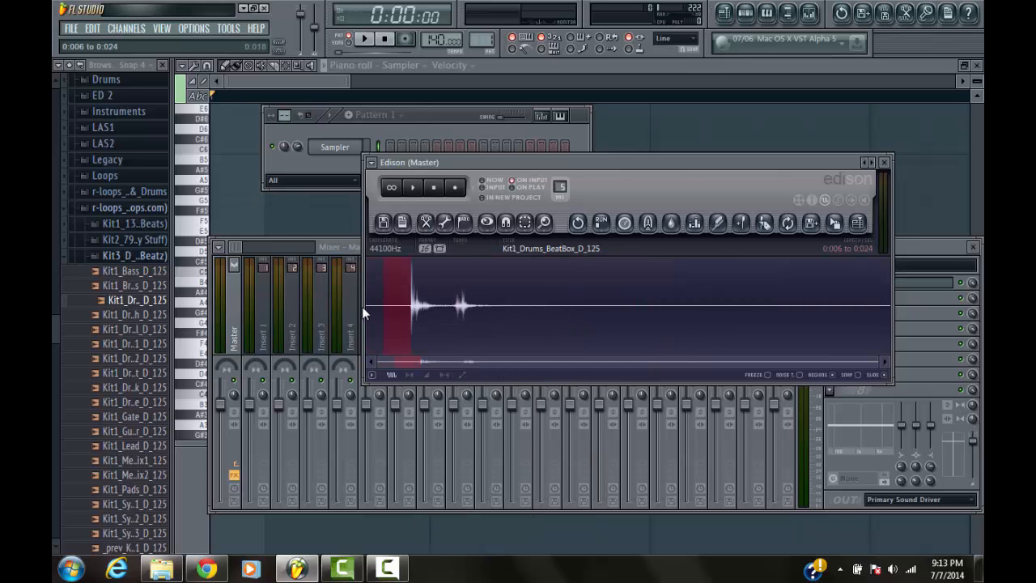
click(414, 226)
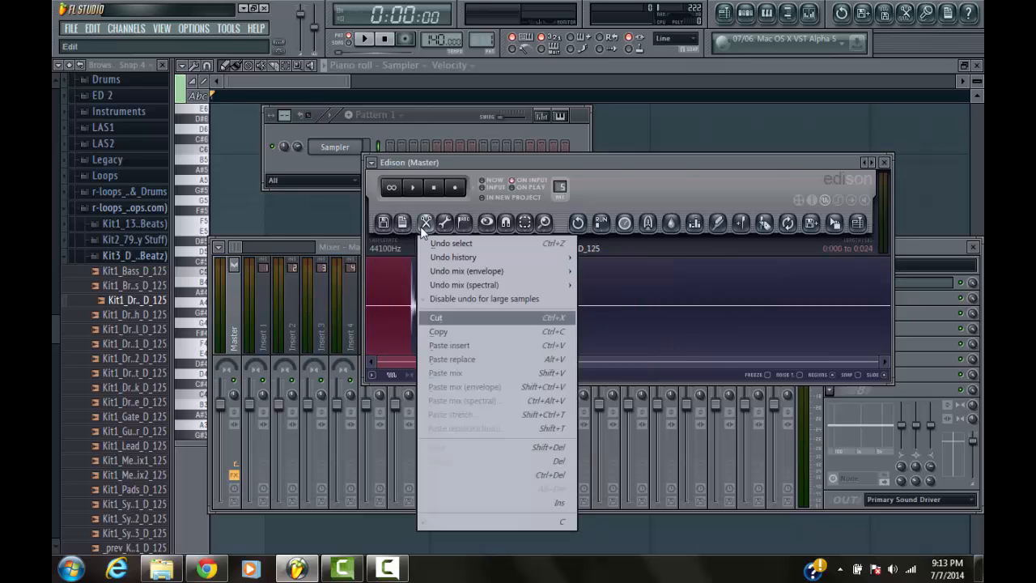
click(462, 313)
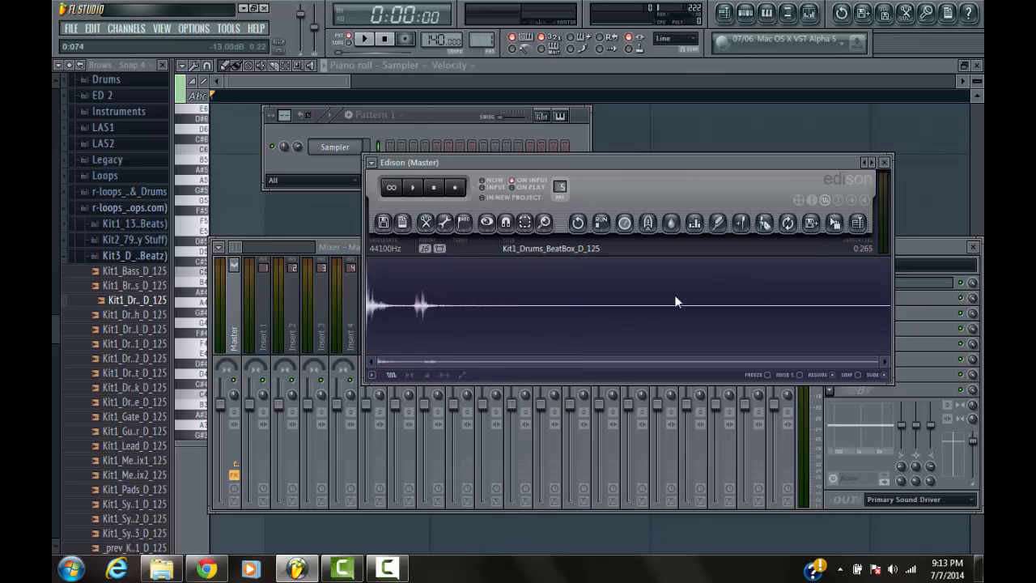
click(438, 225)
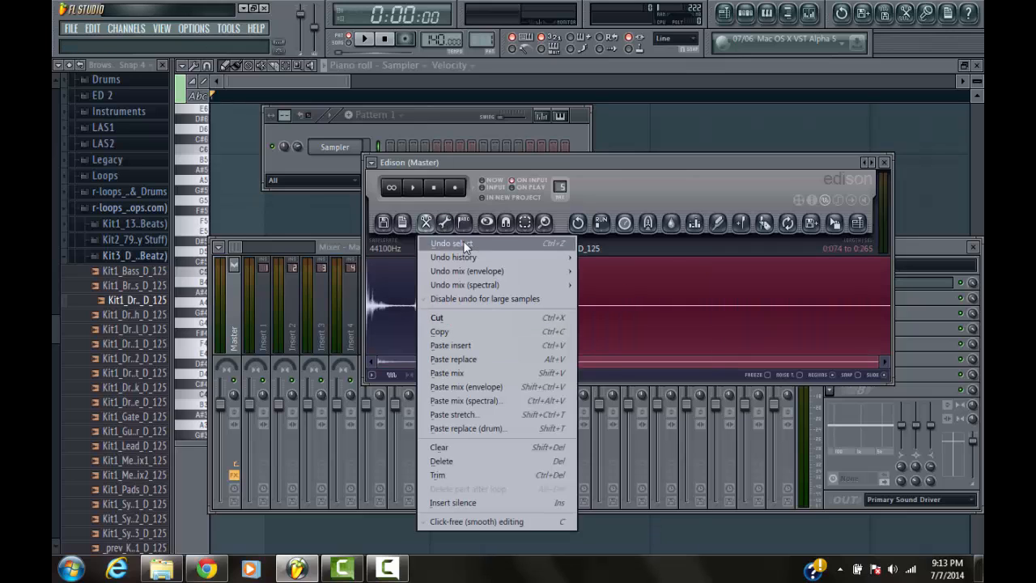
click(456, 273)
click(435, 189)
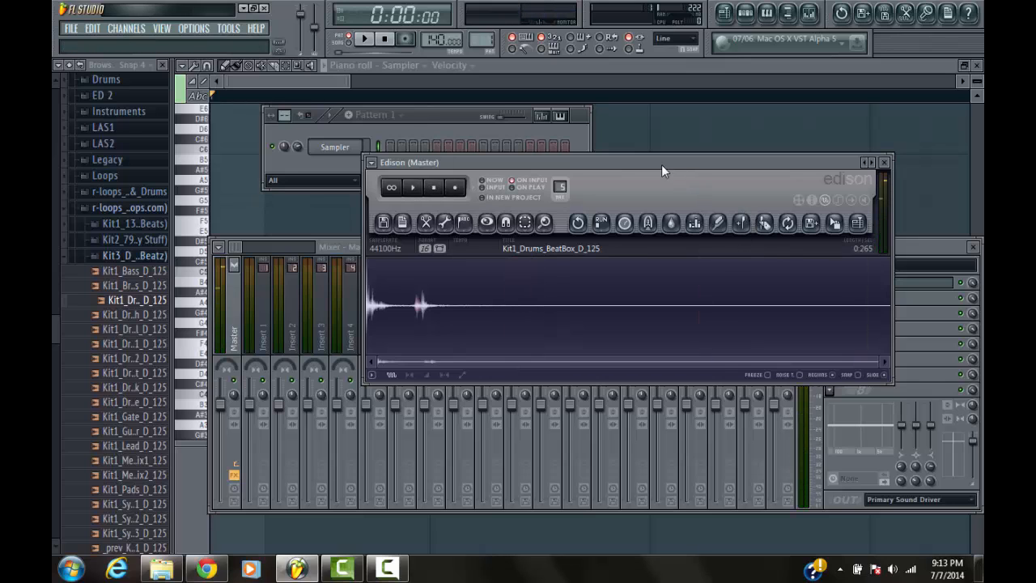
Rearrange the windows and load the trimmed Edison sample into the Sampler channel of Pattern 1
drag(662, 165, 766, 268)
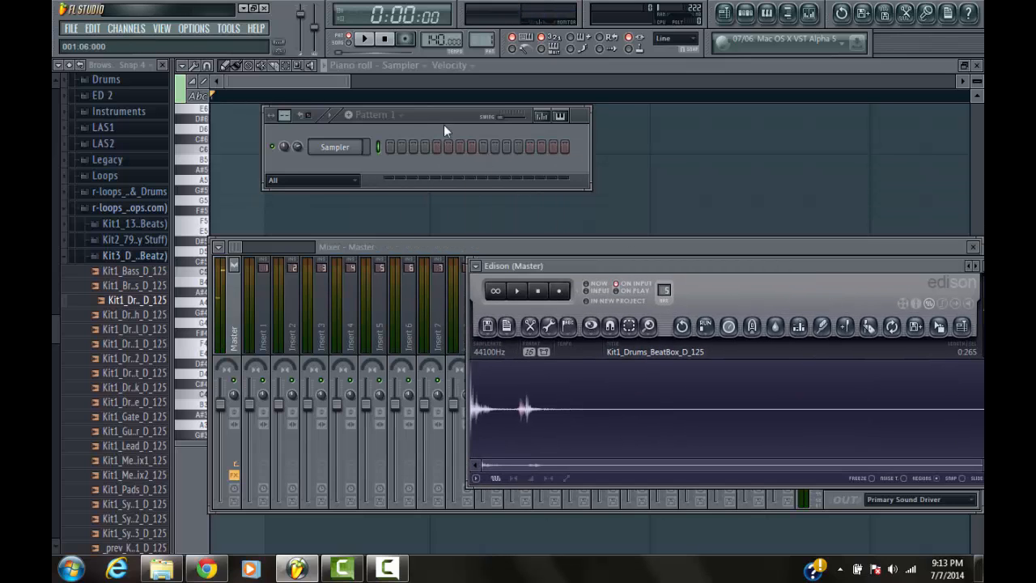
drag(444, 131, 445, 107)
click(710, 249)
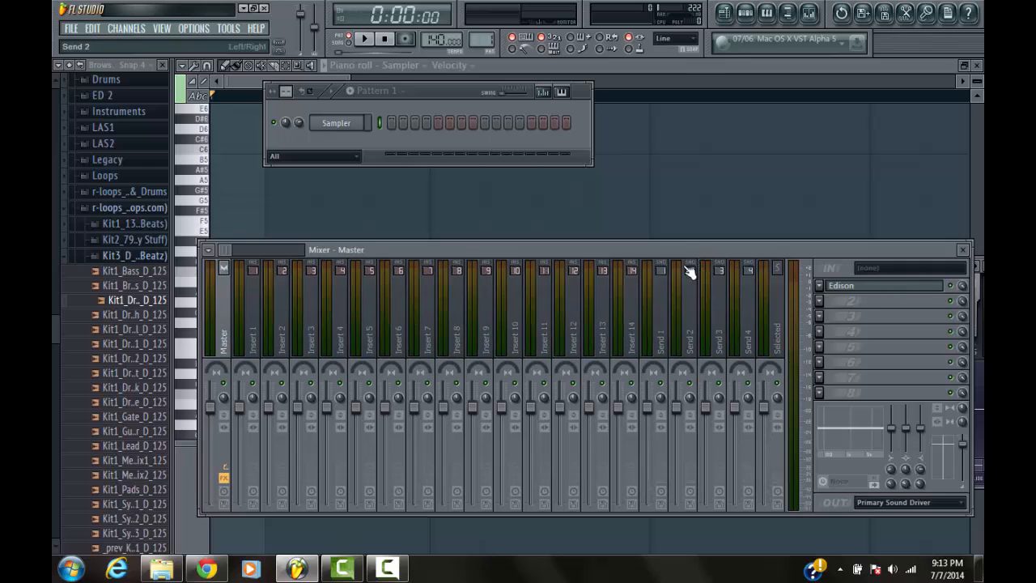
click(855, 286)
drag(910, 332, 321, 121)
drag(405, 94, 347, 151)
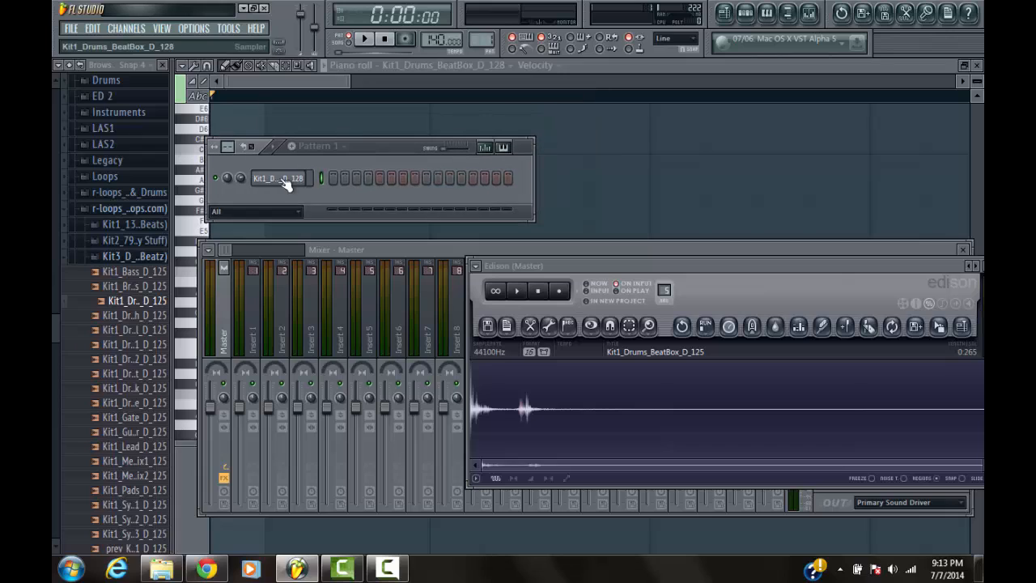
Rename the sample's channel to Clack
right_click(293, 176)
click(352, 199)
key(BackSpace)
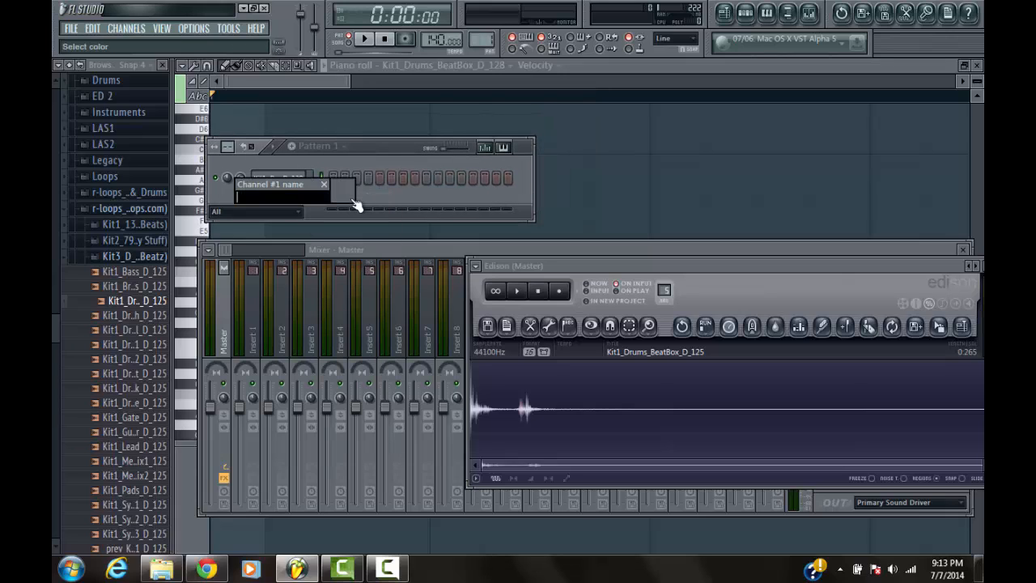
text(Clack)
key(Return)
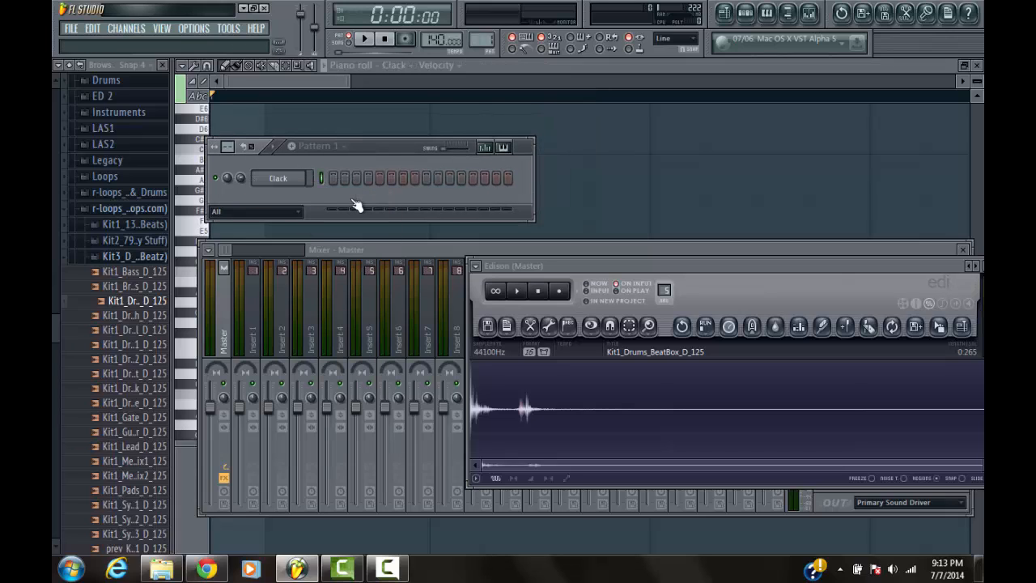
Route the Clack channel to free mixer track 2 and move the mixer window higher
click(268, 178)
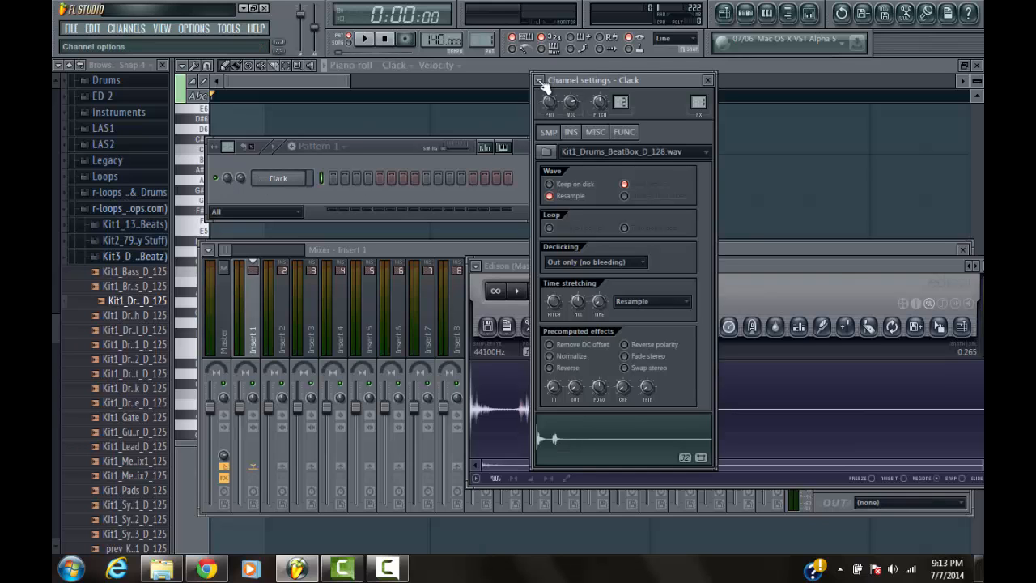
click(539, 81)
click(562, 115)
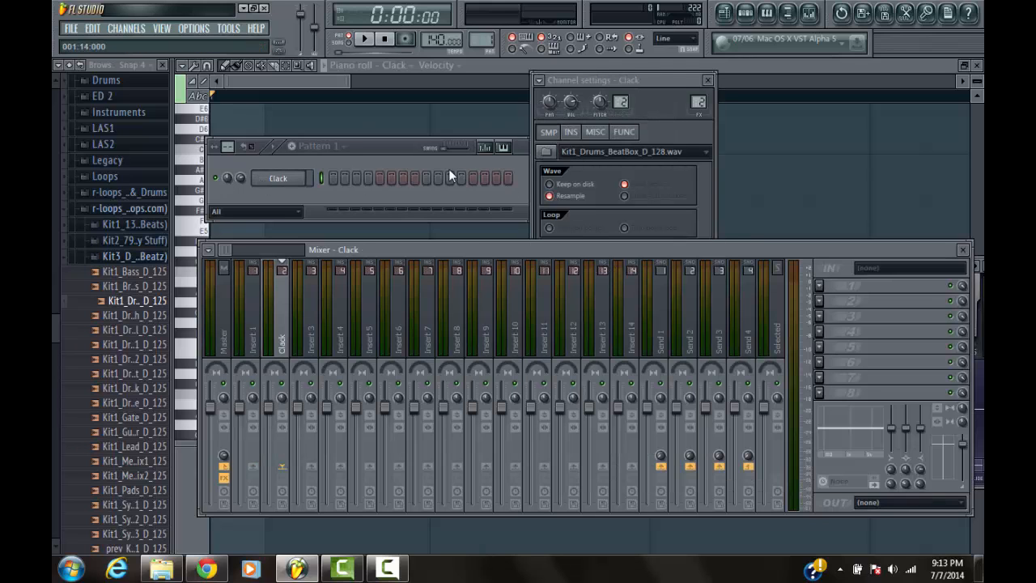
drag(393, 250, 459, 93)
click(383, 135)
click(243, 169)
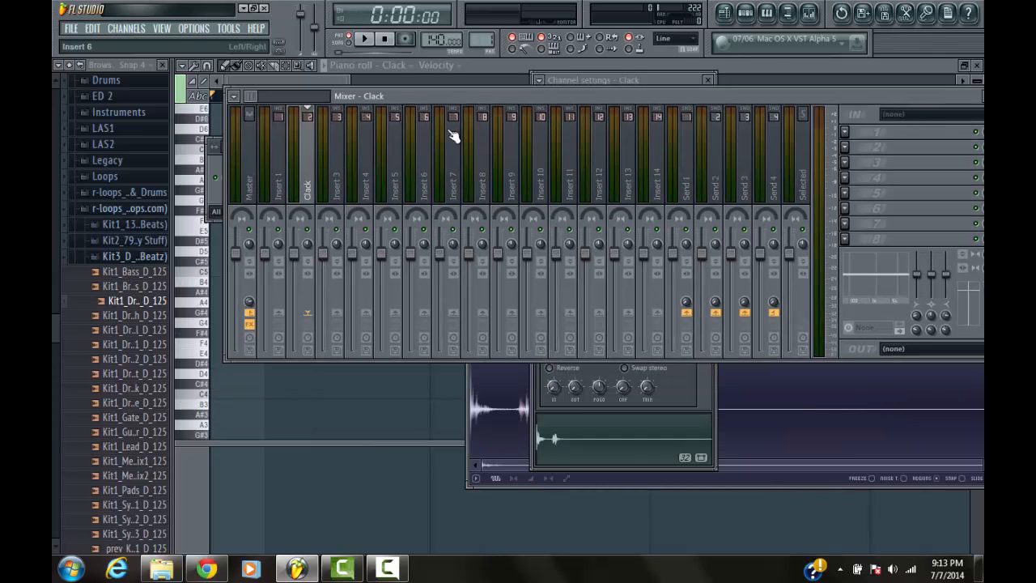
Insert Fruity Reeverb 2 in the first effect slot of the Clack mixer track and audition the sample
click(845, 132)
click(945, 84)
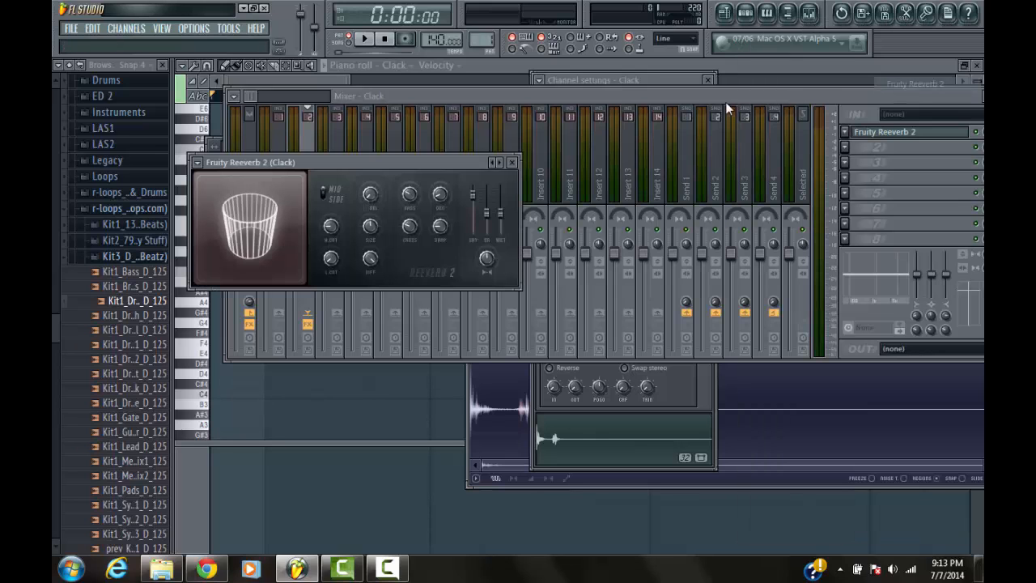
click(596, 433)
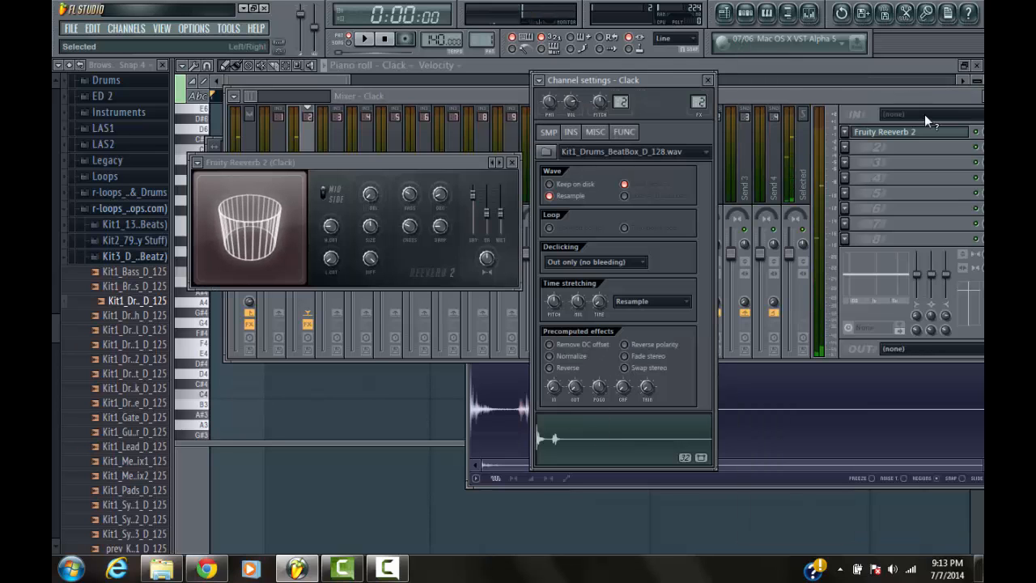
Replace the effect in the Clack track's first slot with Fruity Reeverb
click(841, 128)
mouse_move(915, 145)
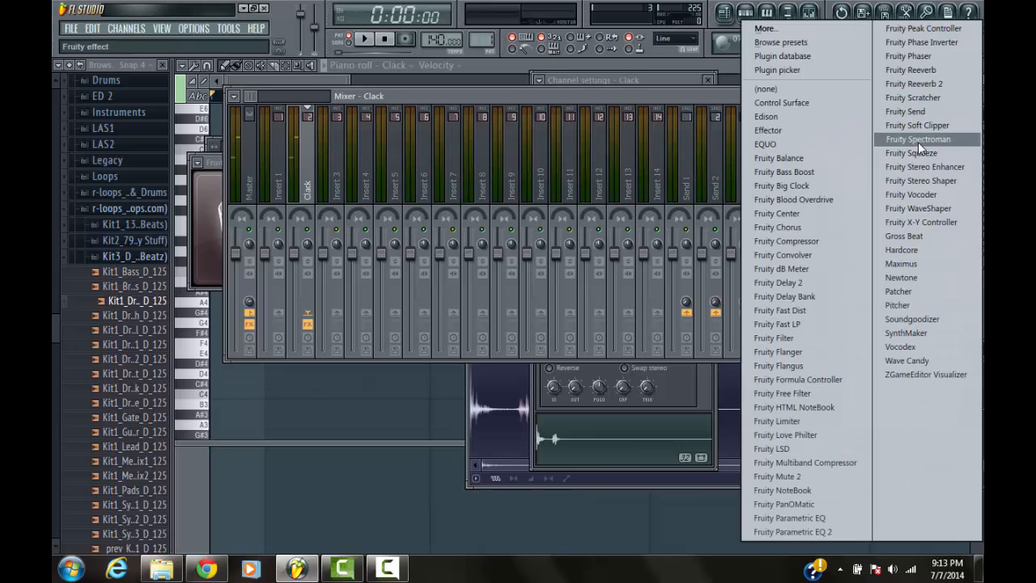
click(911, 69)
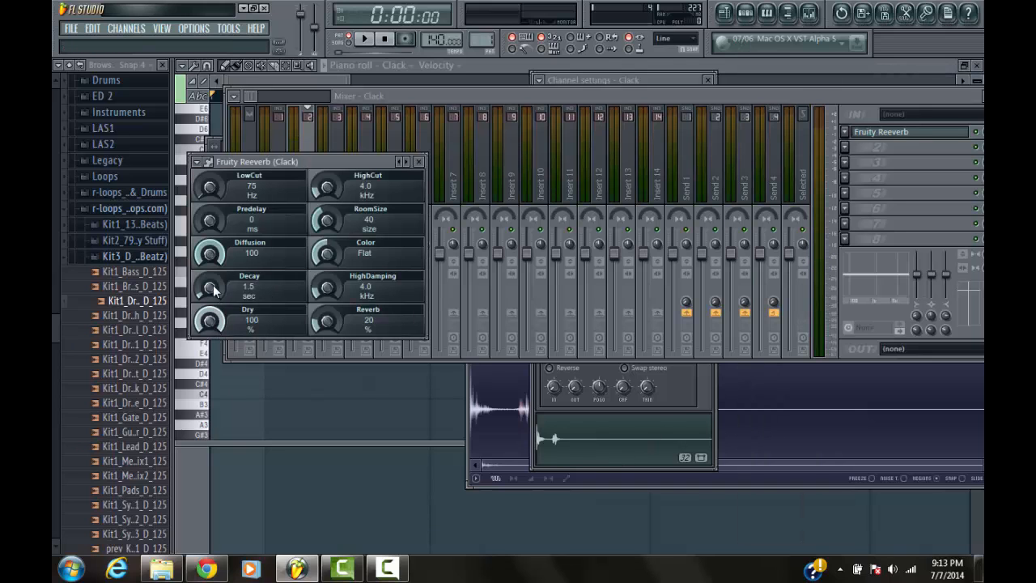
Set the Fruity Reeverb decay to 8.1 sec and audition the Clack sample
drag(210, 278, 202, 278)
click(564, 434)
click(590, 454)
click(598, 458)
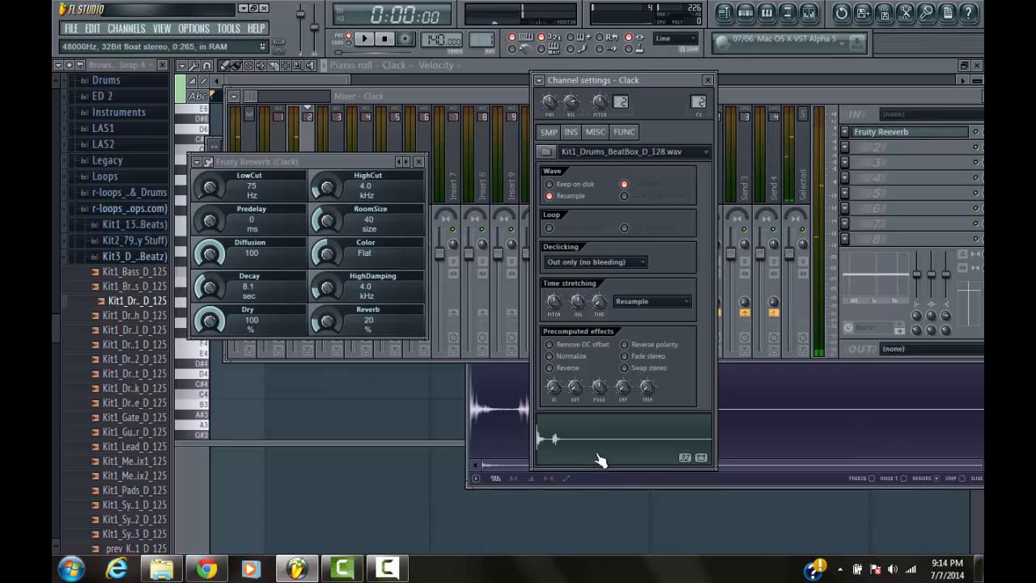
Set the reverb level to 28% and the dry level to 84%, auditioning the Clack sample after each change
drag(327, 321, 327, 316)
click(560, 445)
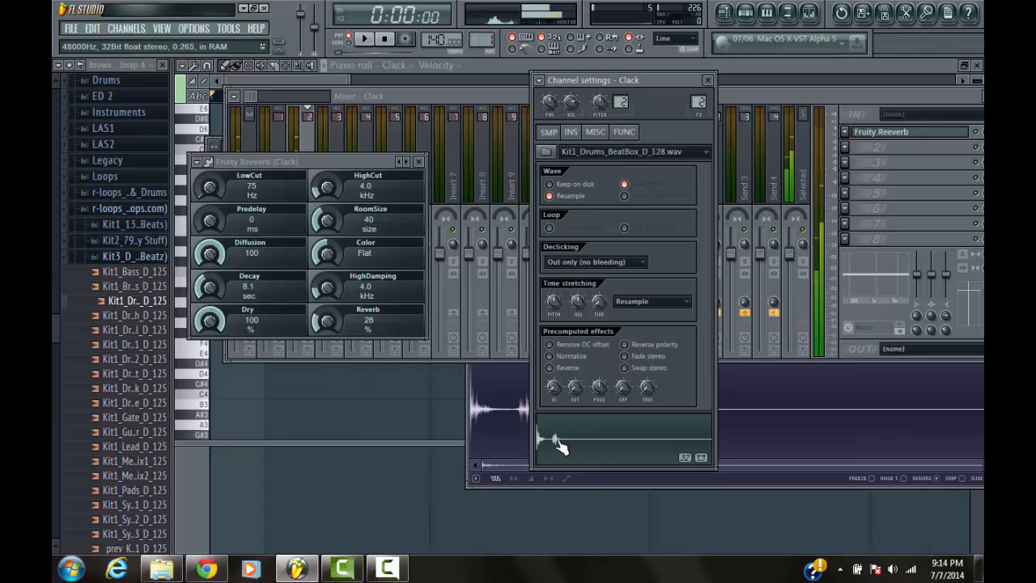
drag(209, 322, 210, 332)
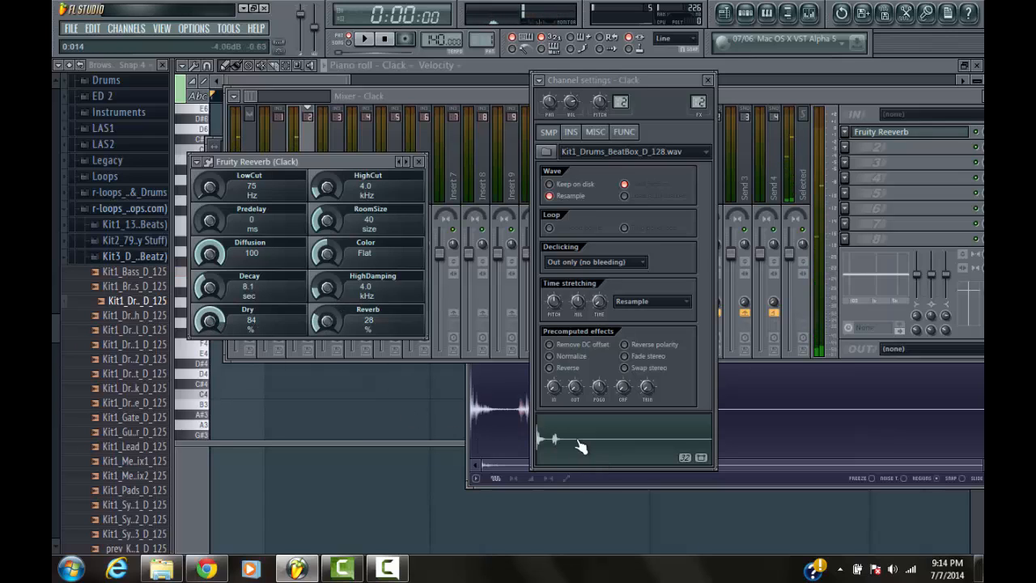
click(581, 447)
click(213, 322)
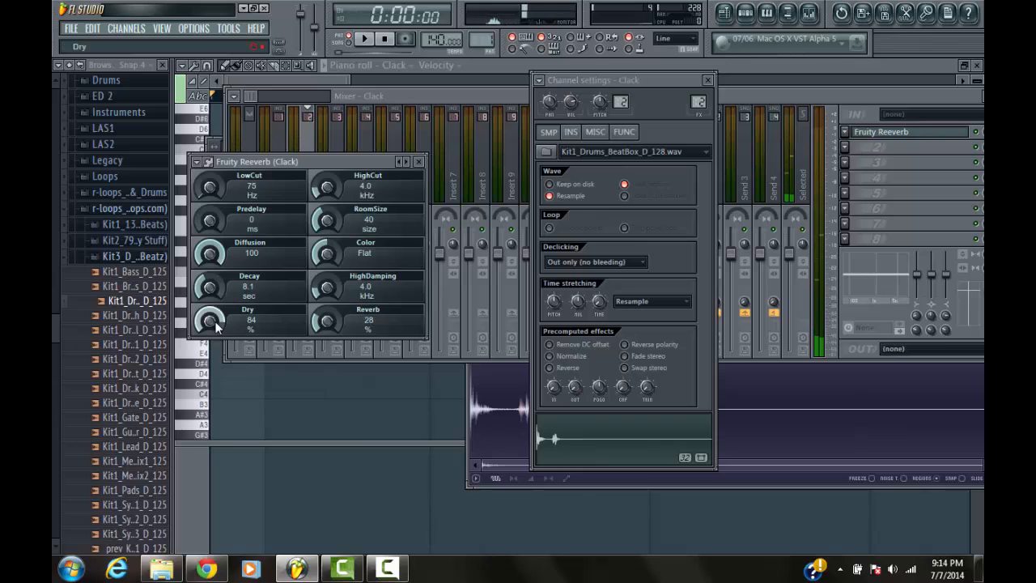
click(599, 453)
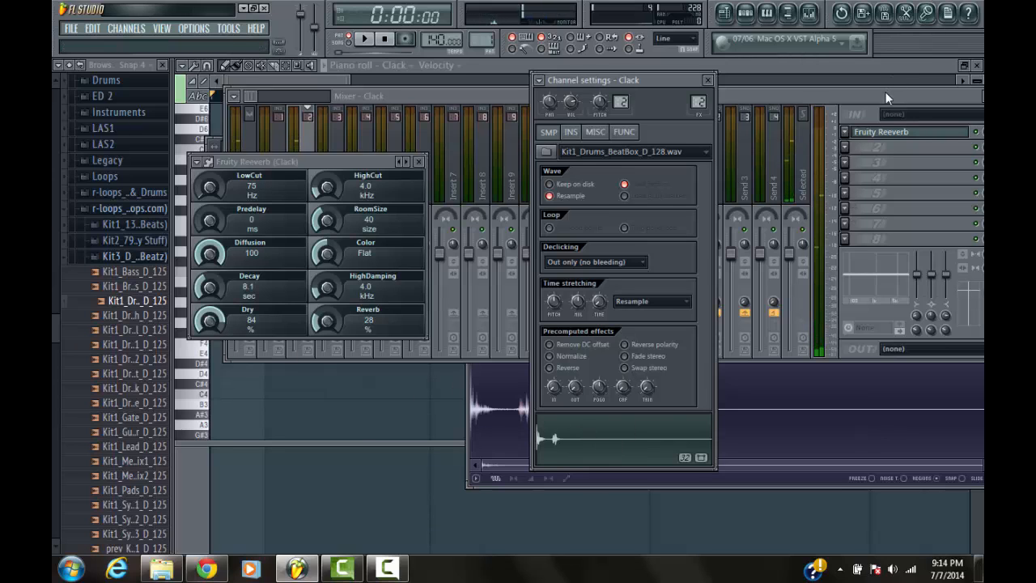
Add Fruity Parametric EQ 2 in the Clack track's second effect slot and audition the sample through it
drag(886, 95, 837, 85)
click(798, 138)
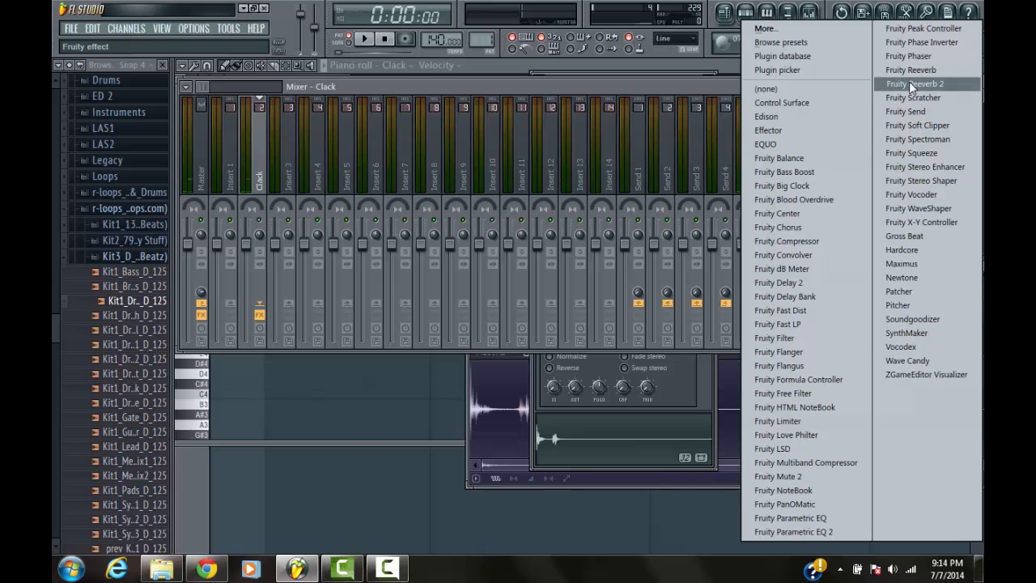
click(838, 533)
drag(479, 199, 705, 181)
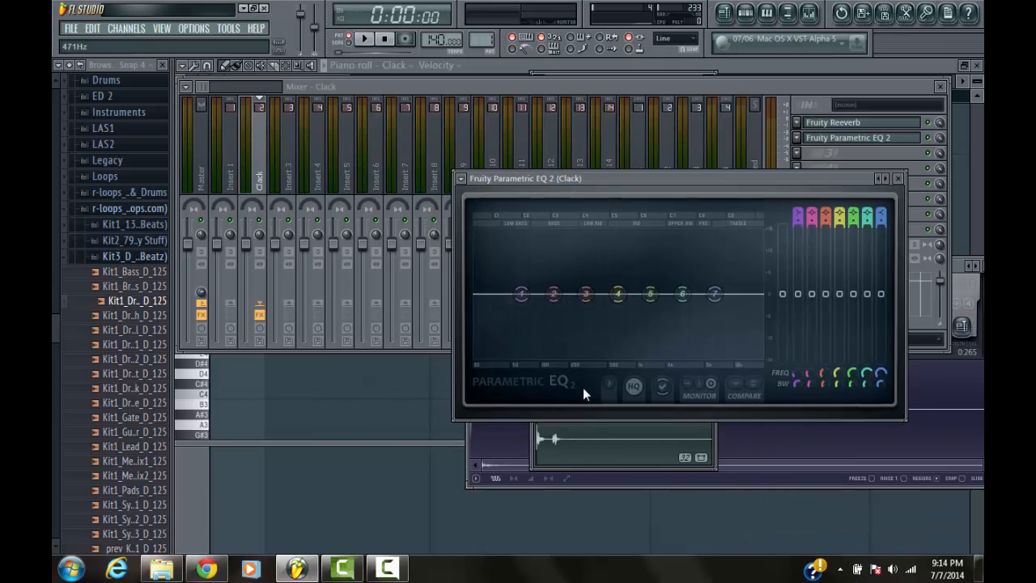
click(589, 446)
click(771, 193)
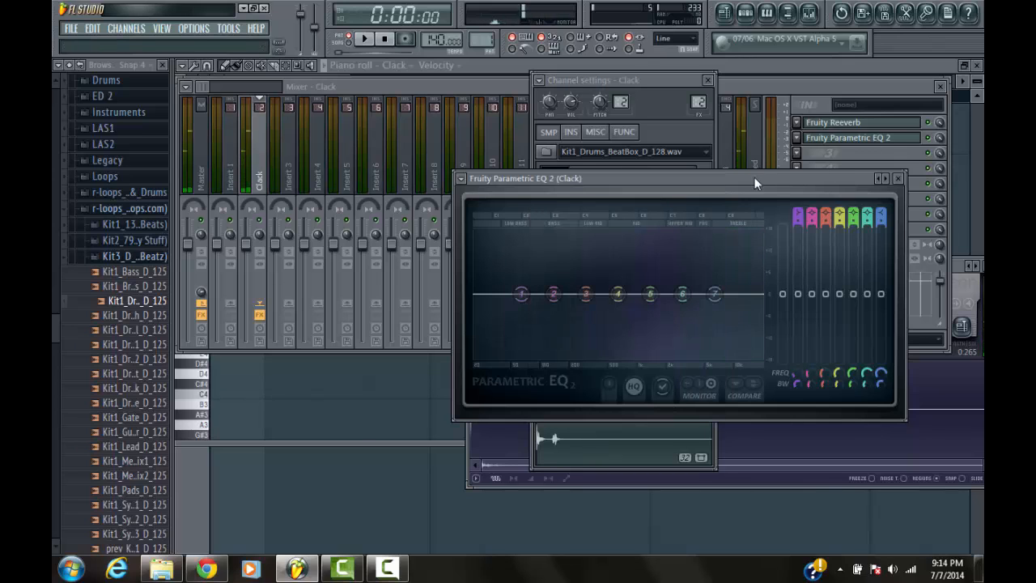
Cut band 4 and slightly boost bands 6 and 7 in the Clack track's parametric EQ, auditioning the sample between changes
drag(620, 294, 636, 325)
click(629, 432)
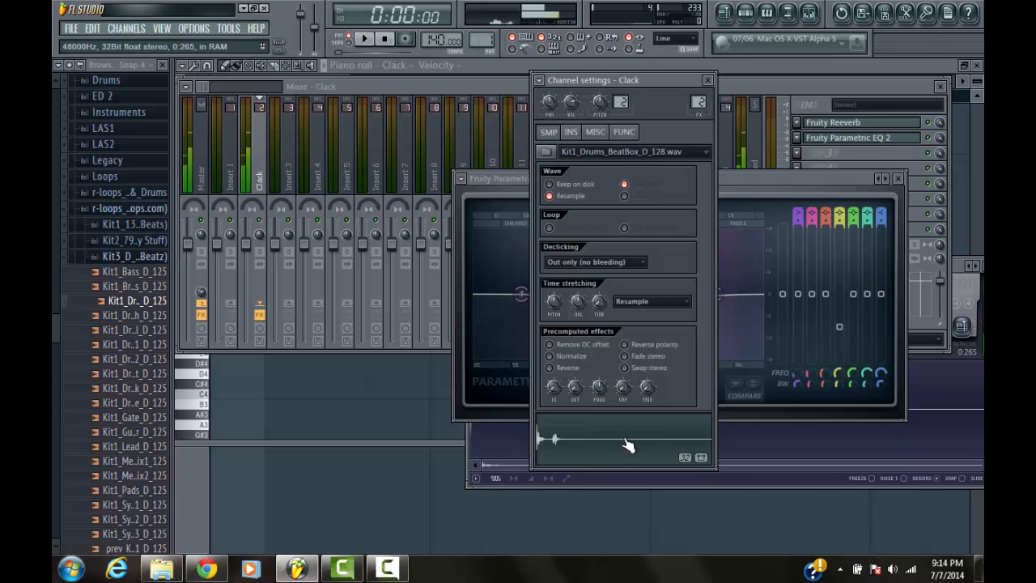
drag(766, 182, 837, 168)
drag(710, 320, 687, 322)
drag(754, 281, 794, 268)
click(653, 436)
click(635, 437)
Shift EQ band 4 slightly lower in frequency, boost band 5 slightly at about 1245 Hz, and audition the Clack sample
drag(788, 170, 809, 159)
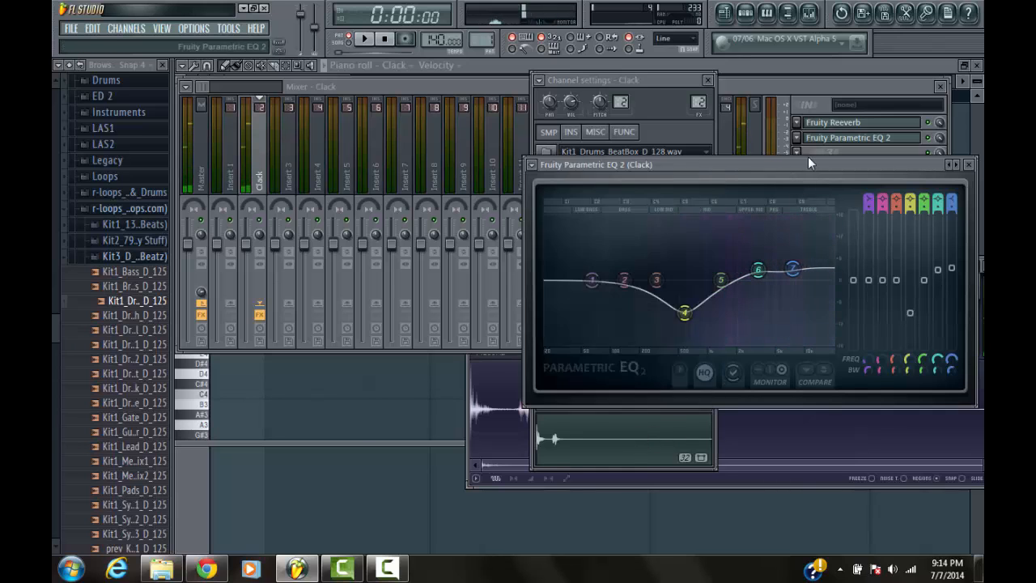
drag(709, 304, 684, 301)
drag(738, 279, 736, 273)
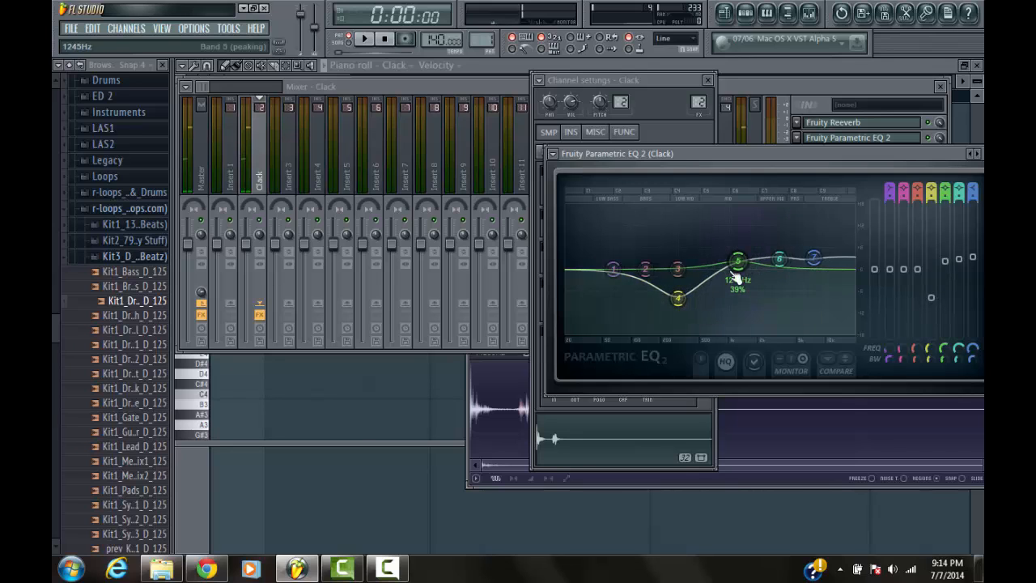
click(628, 438)
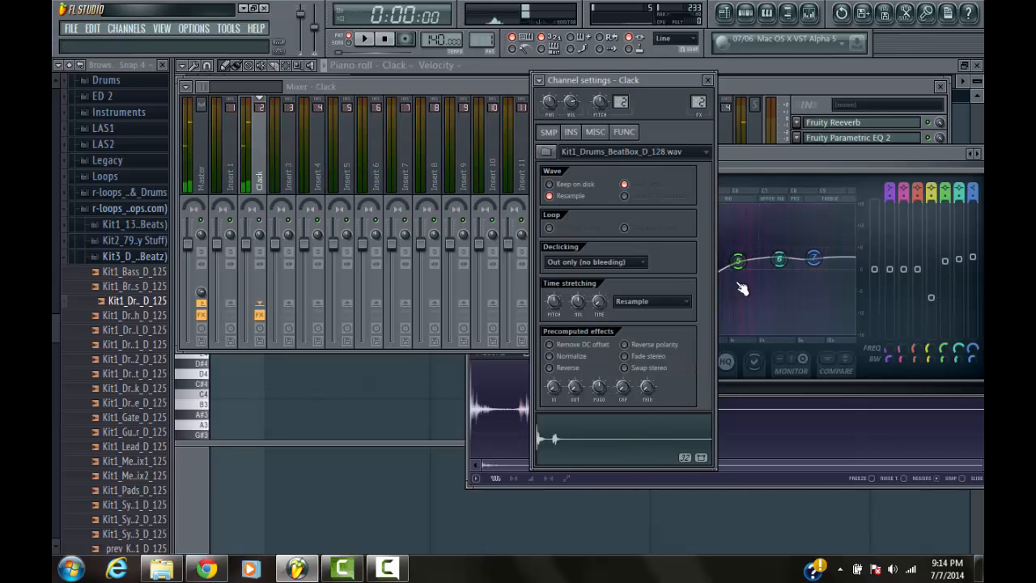
Return EQ band 6 to a flat gain, raise band 7 further for more treble, and audition the Clack sample
click(782, 166)
drag(789, 266, 815, 245)
click(631, 449)
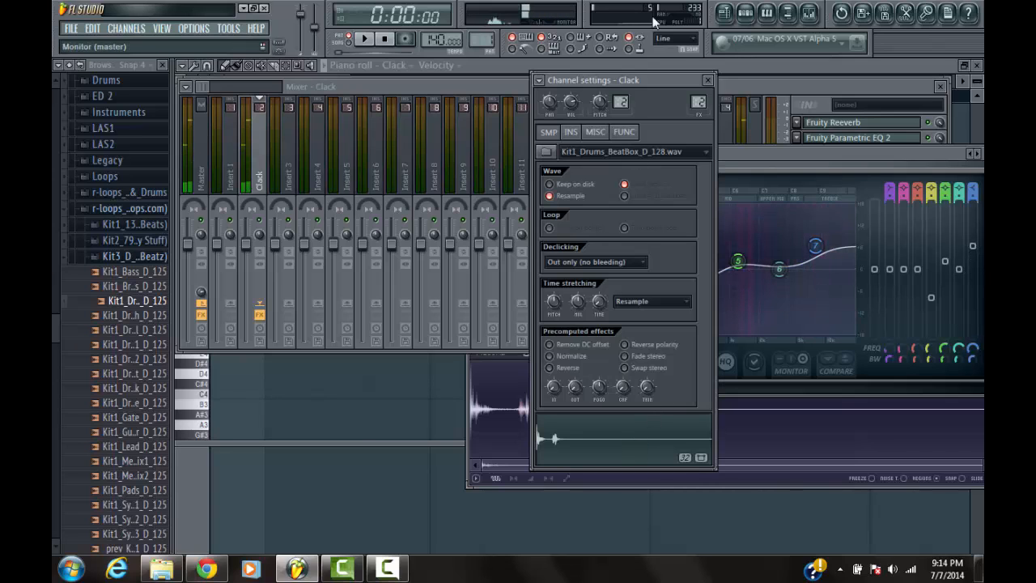
click(746, 13)
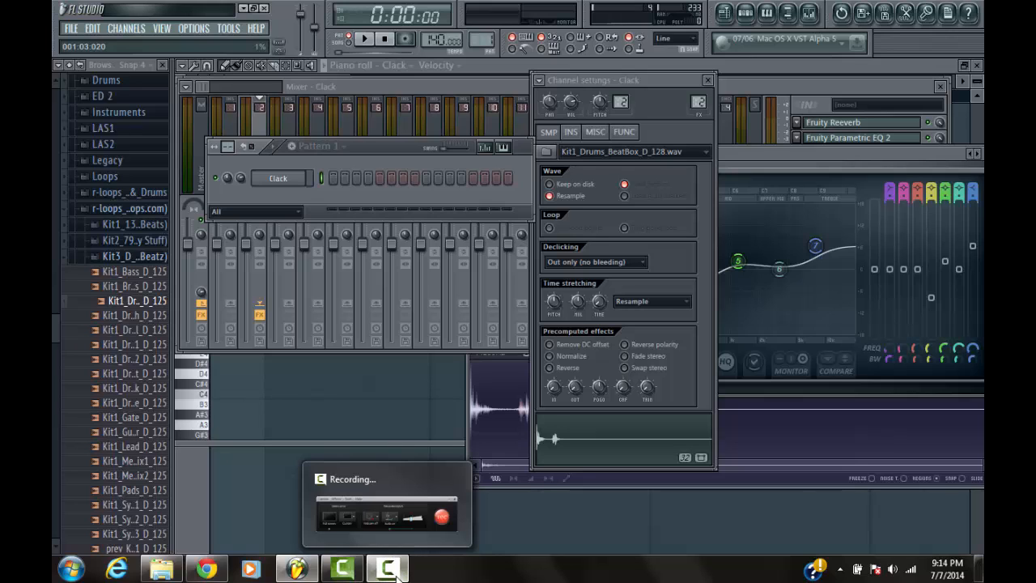
click(389, 569)
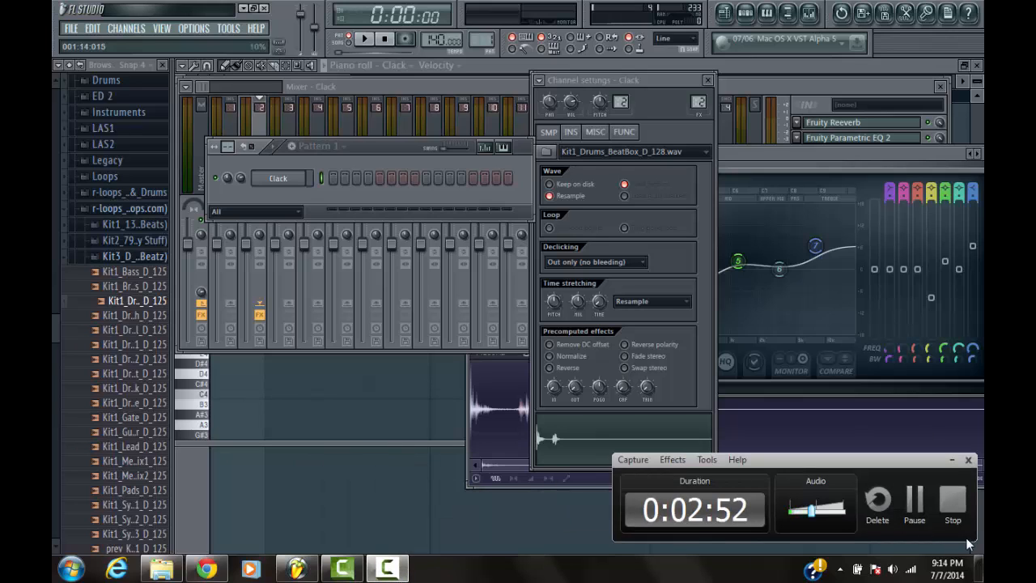
click(923, 500)
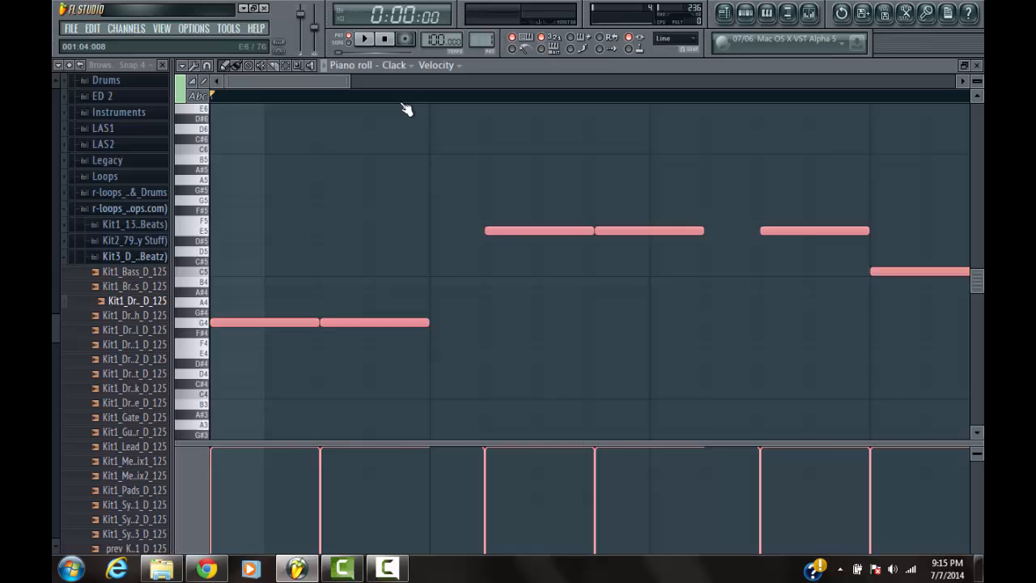
scroll(406, 109, down, 6)
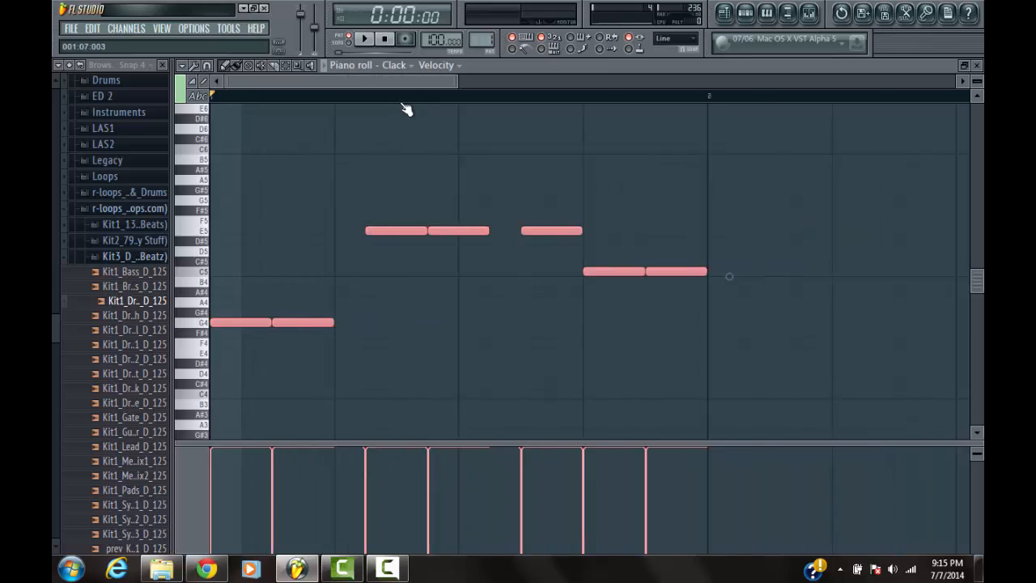
click(474, 261)
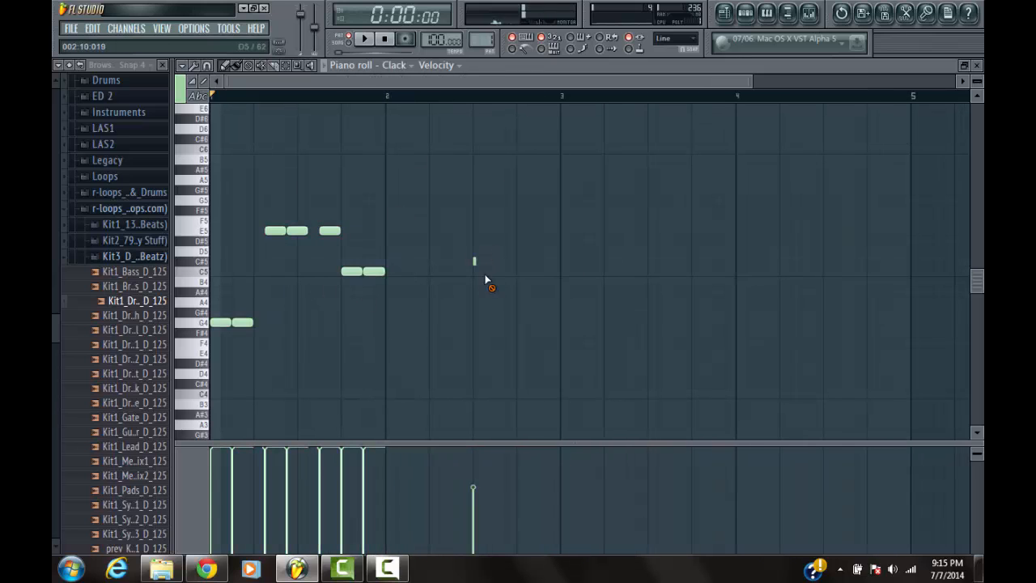
right_click(474, 261)
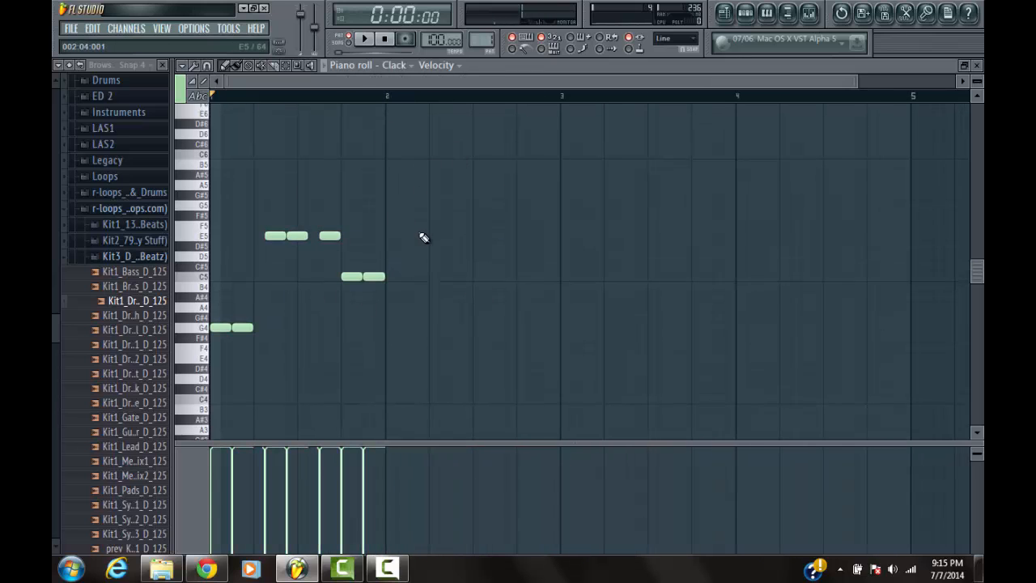
scroll(428, 231, down, 4)
scroll(412, 234, up, 2)
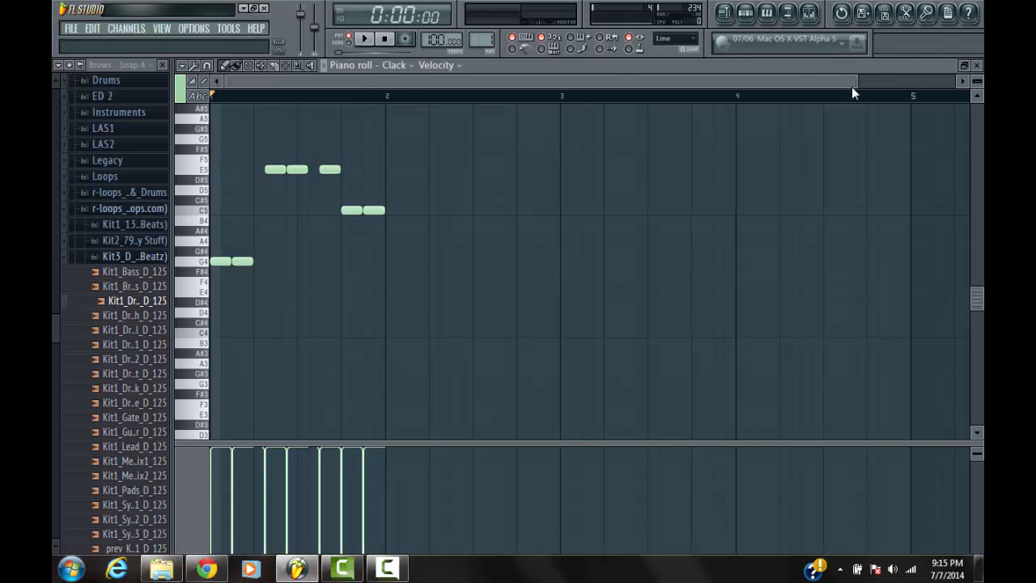
Play back the Clack melody and lower the Clack mixer track's volume slightly while it plays
click(365, 40)
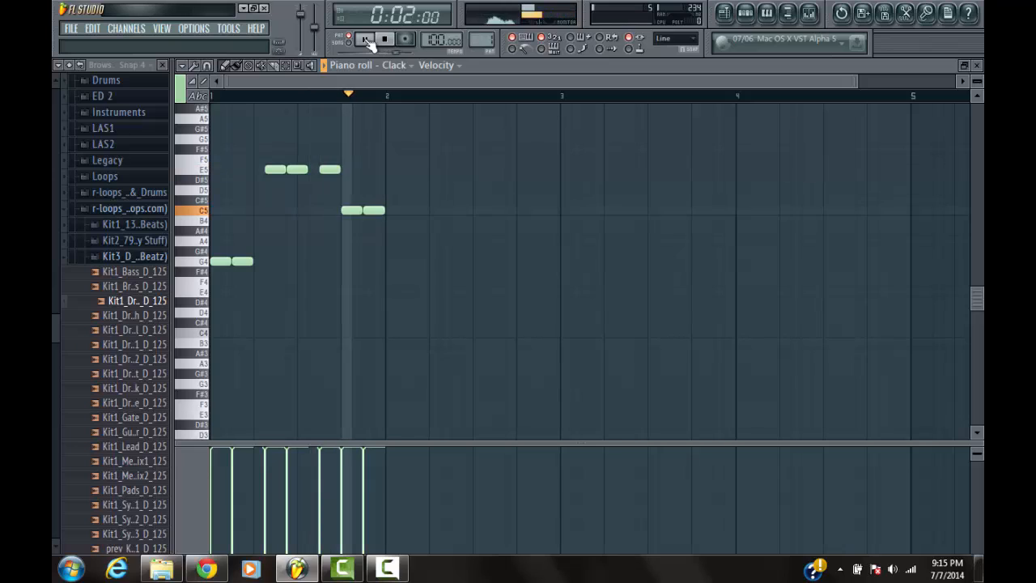
key(space)
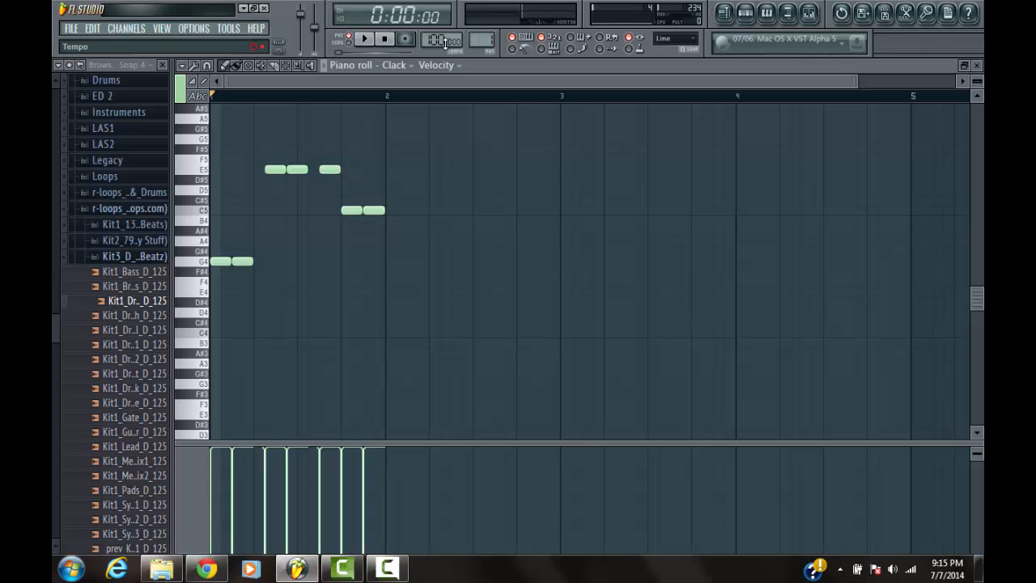
key(space)
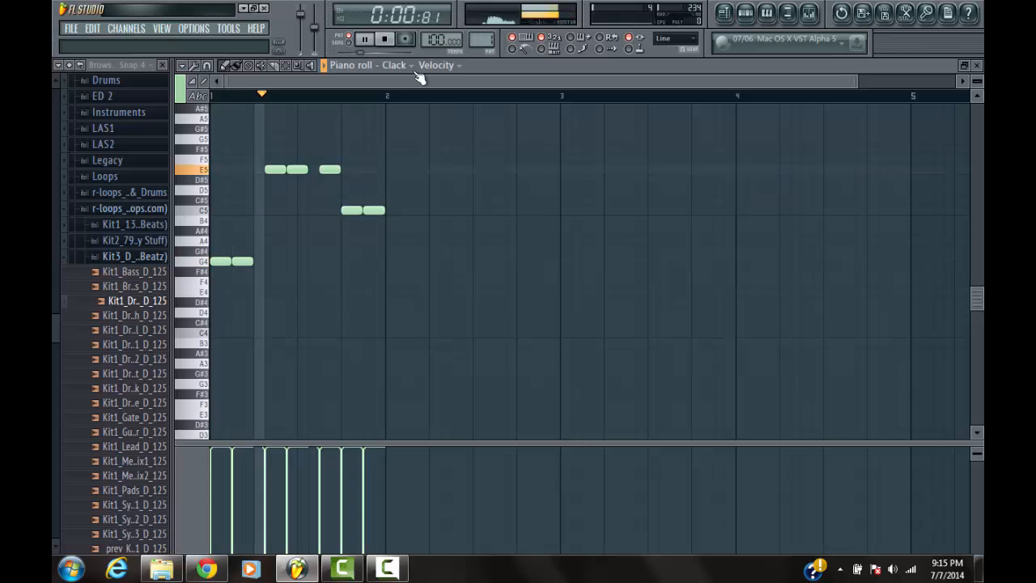
click(808, 16)
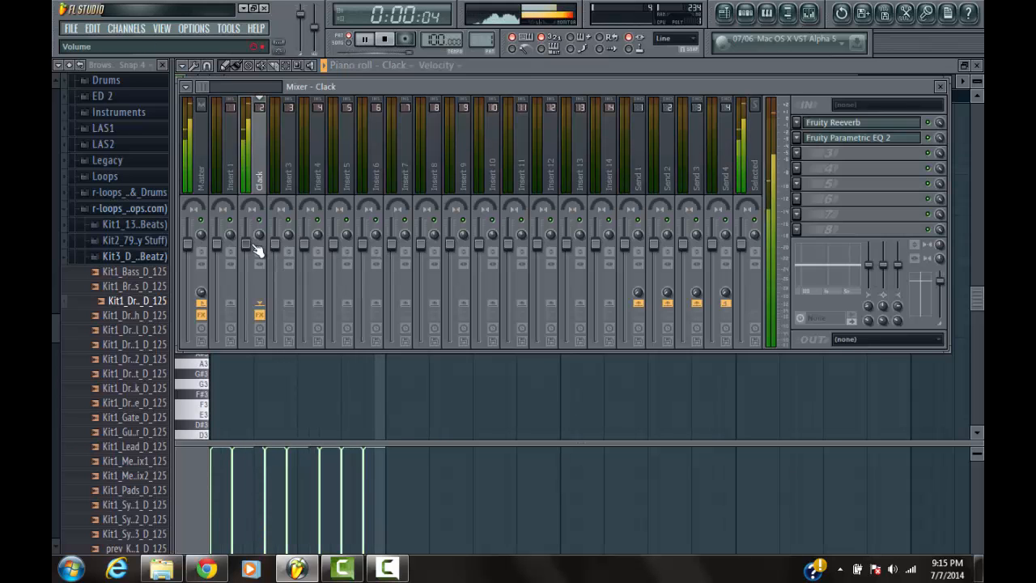
drag(248, 247, 249, 265)
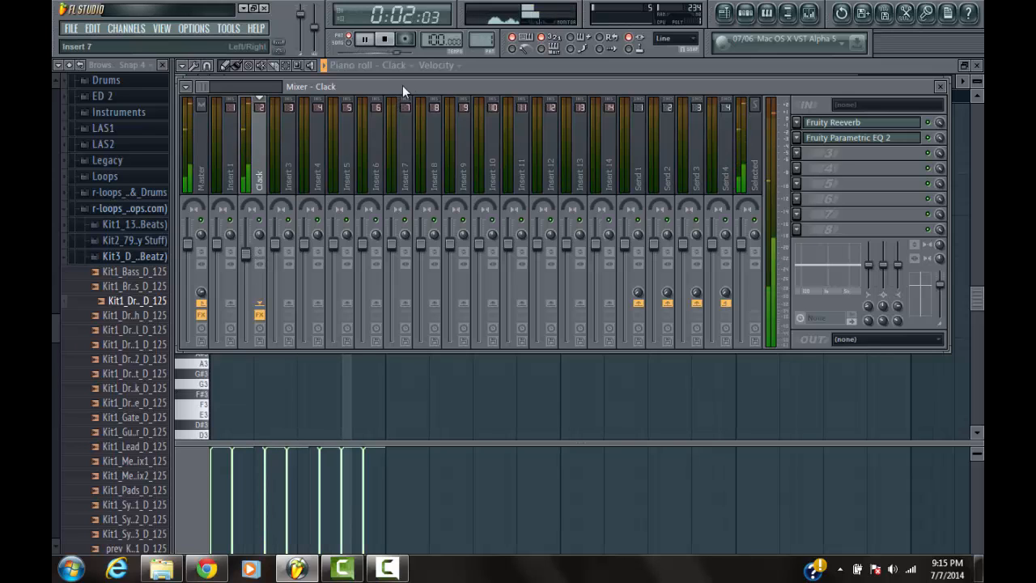
click(385, 39)
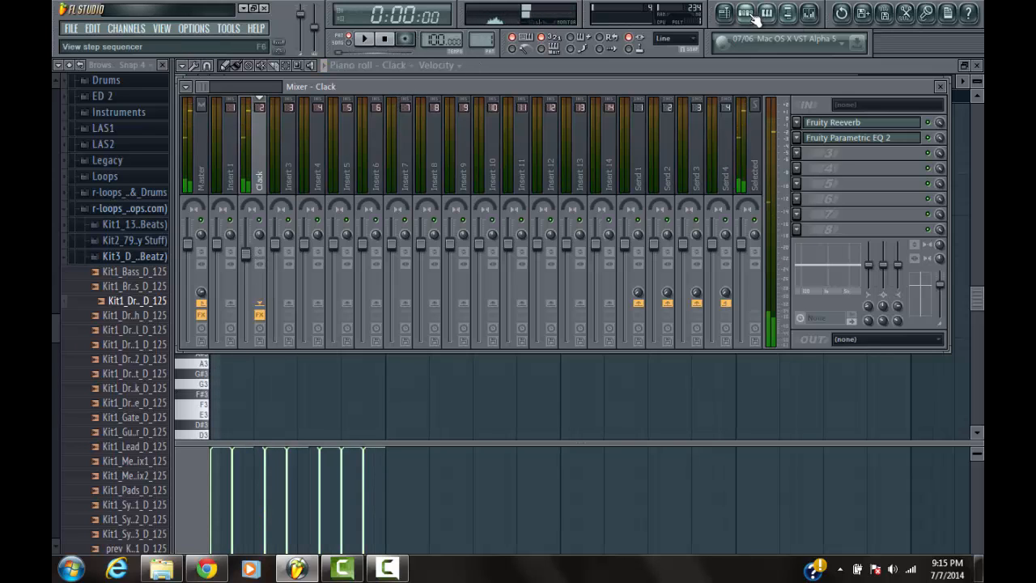
Show the step sequencer, browse to the Kicks folder in the r-loops Drums pack, and audition its kick samples
click(746, 14)
click(96, 256)
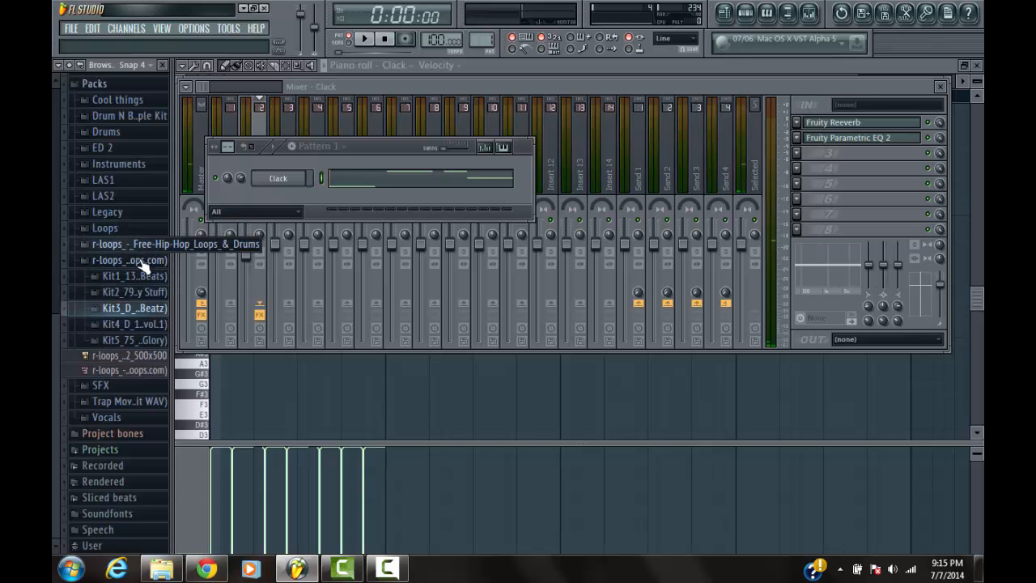
click(140, 261)
click(133, 357)
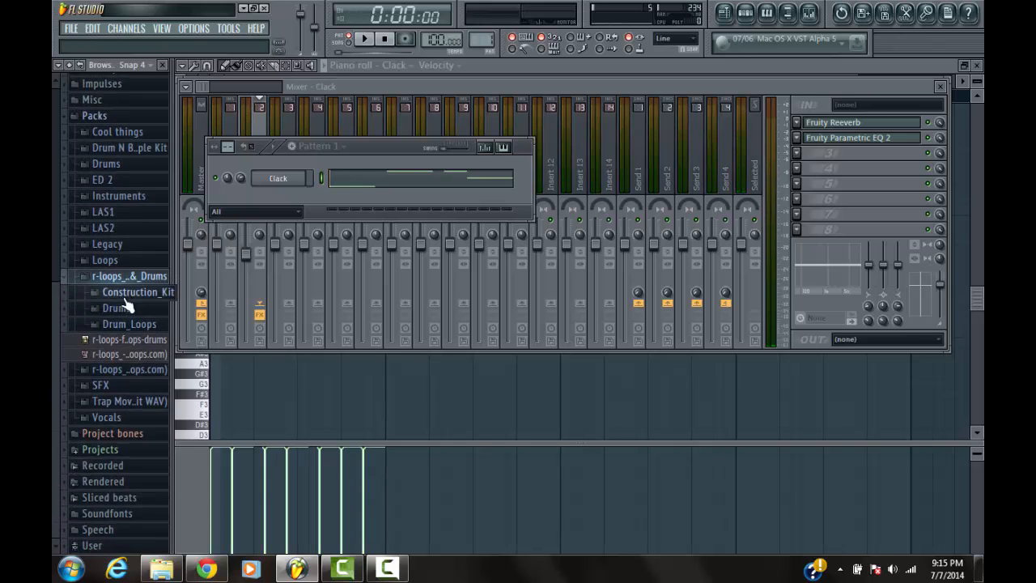
click(126, 307)
click(144, 279)
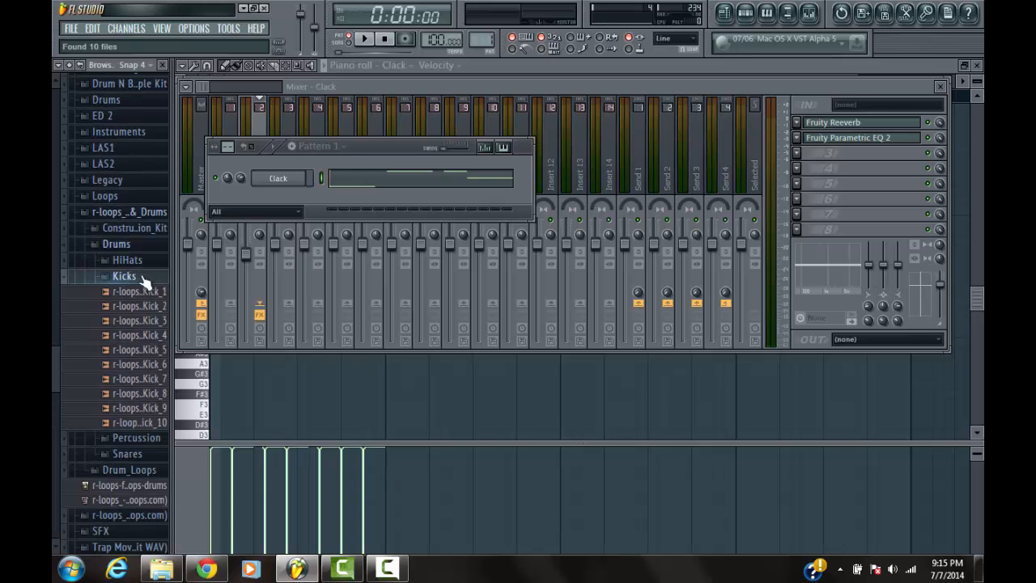
click(143, 305)
click(144, 293)
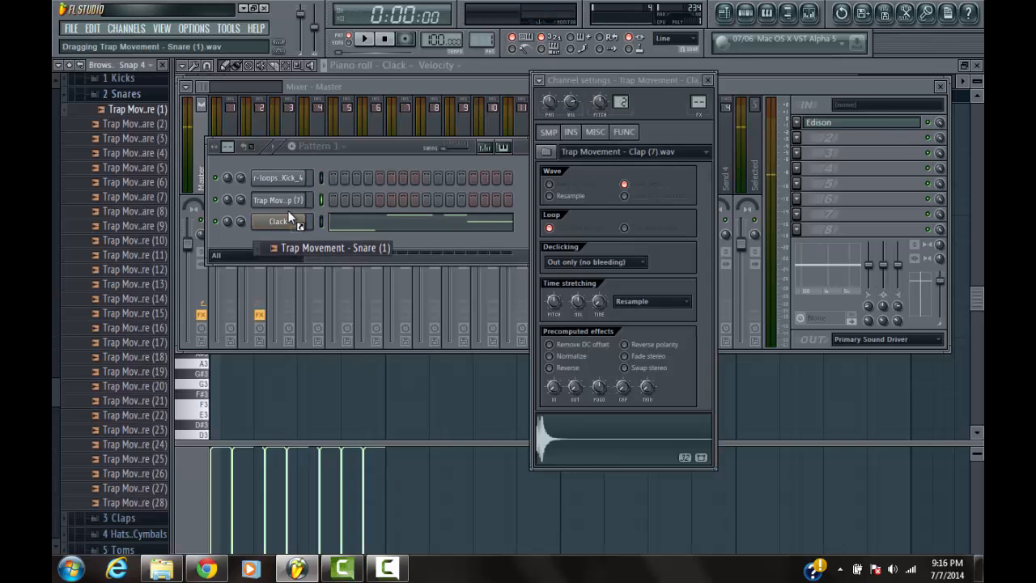
Add Trap Movement - Snare (1) as a new channel above Clack in the step sequencer and audition the kick channel
drag(288, 216, 288, 217)
click(283, 180)
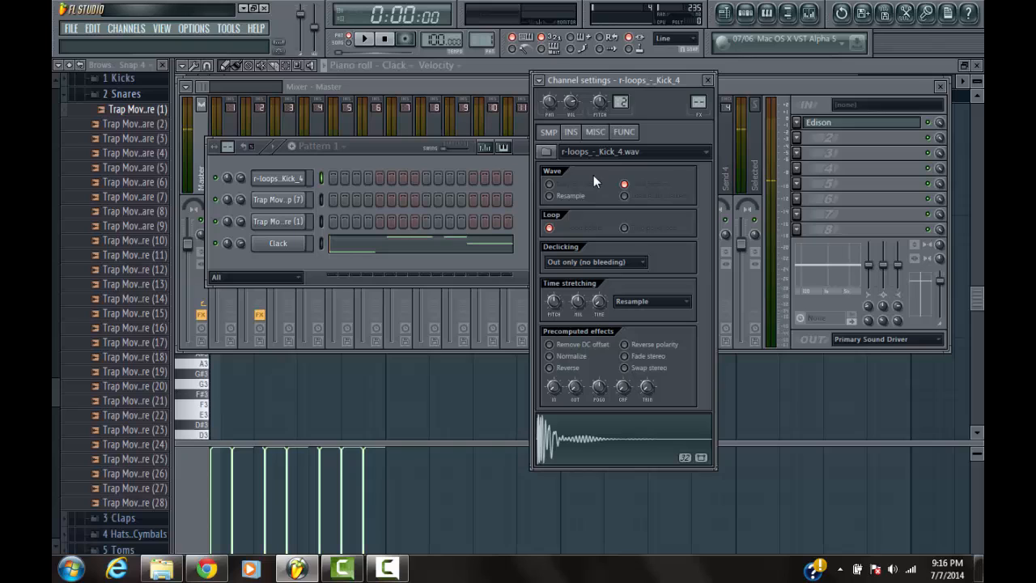
Adjust the hold time in the Clack channel's volume envelope and turn its sustain level down to minimum
click(288, 251)
drag(631, 79, 701, 65)
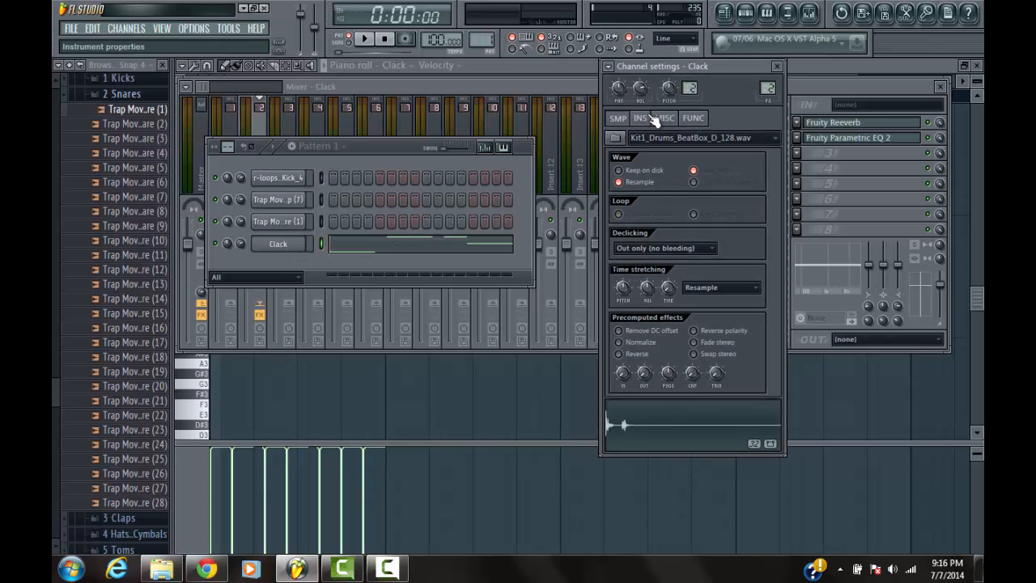
click(651, 118)
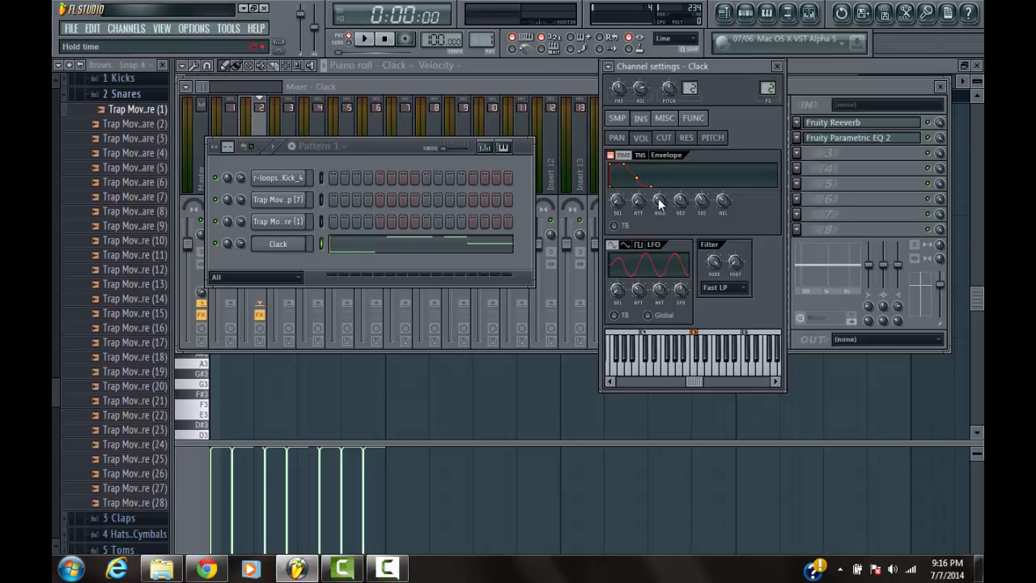
drag(659, 200, 647, 370)
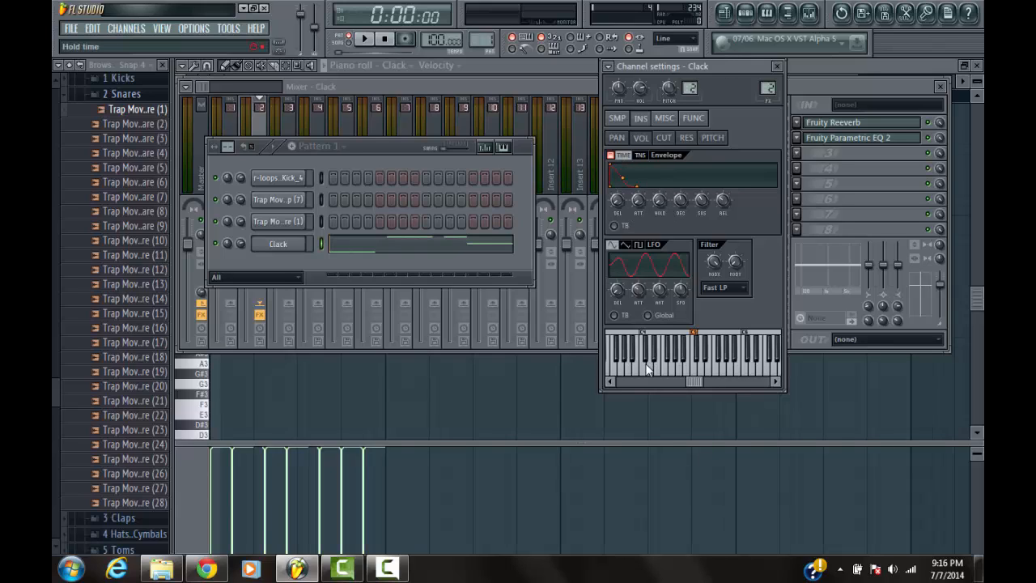
right_click(657, 198)
click(676, 206)
drag(701, 201, 701, 269)
Play Pattern 1 to hear the Clack melody with the shortened envelope, and stop playback
click(295, 145)
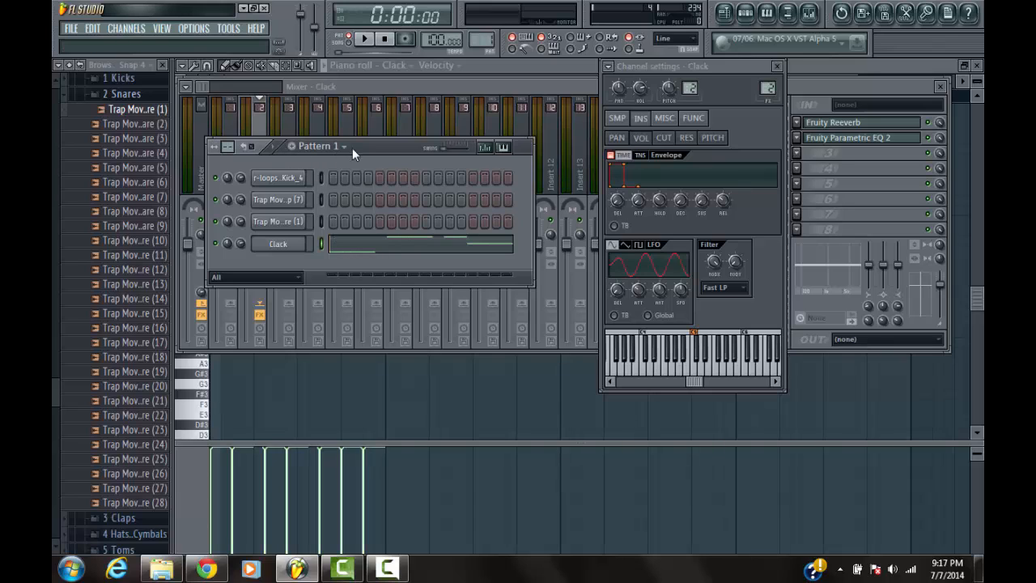
click(275, 156)
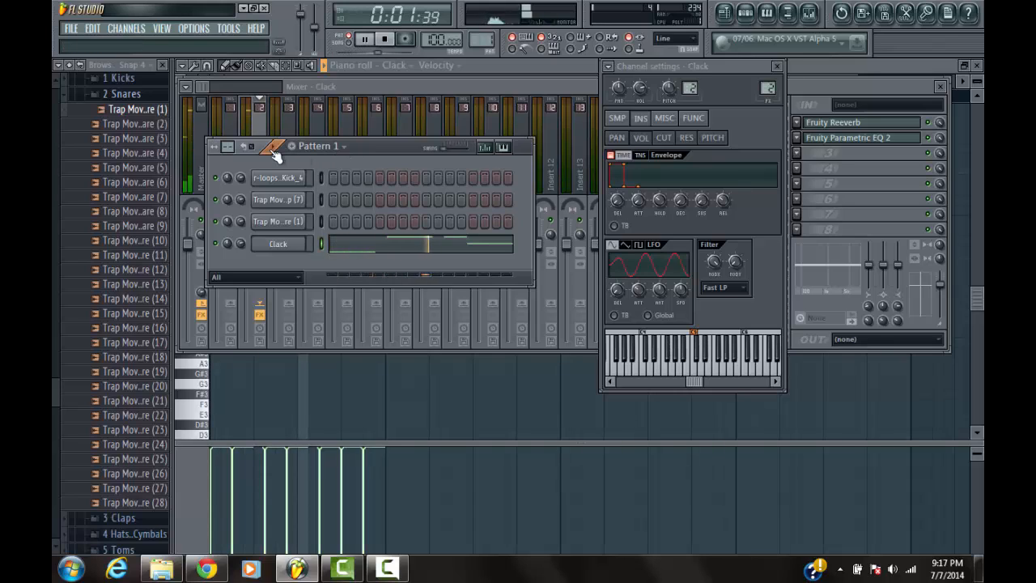
key(space)
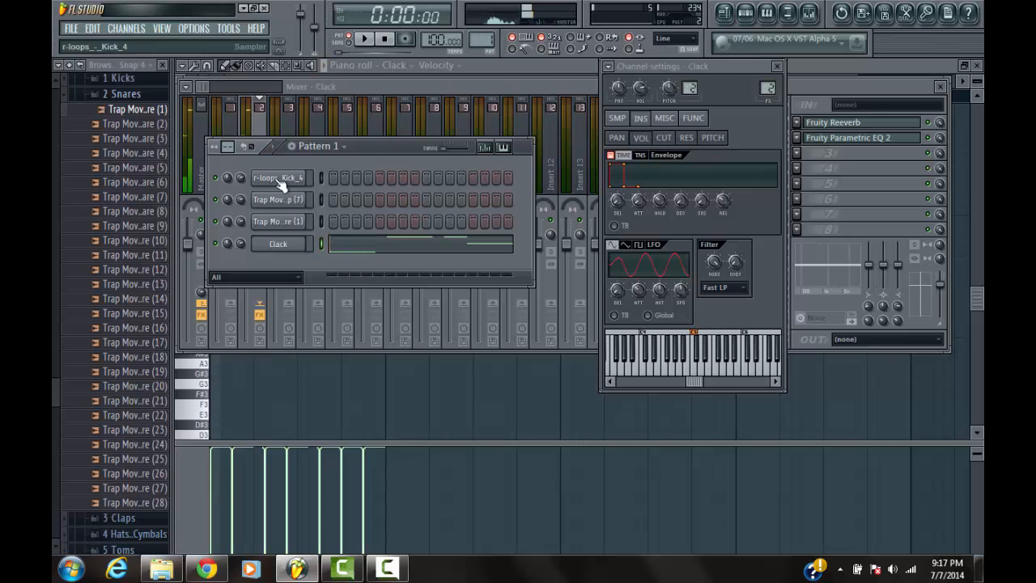
Place a C5 note at the start of bar 1 in the Kick_4 channel's piano roll and return to the step sequencer
click(280, 180)
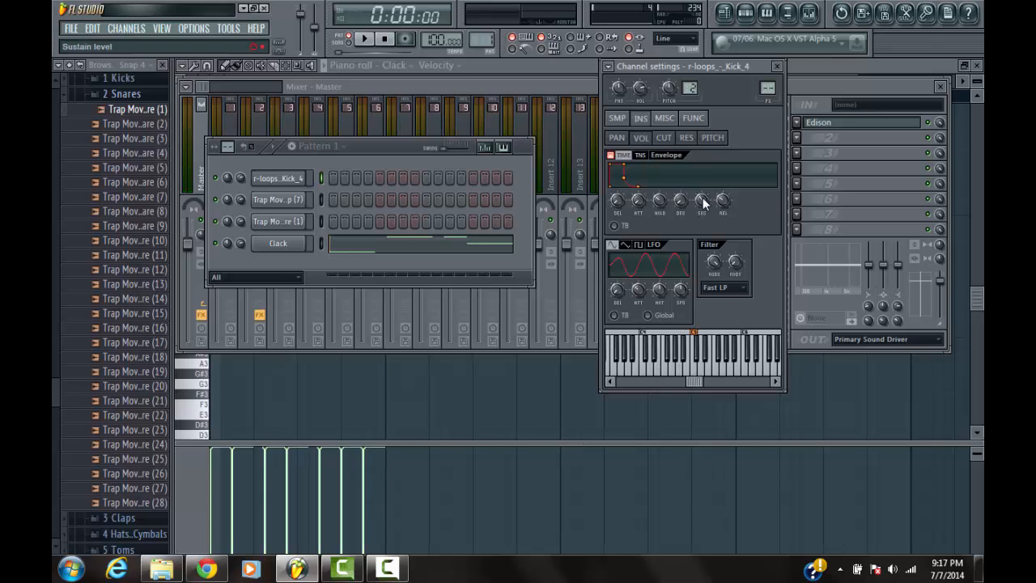
right_click(290, 180)
click(332, 178)
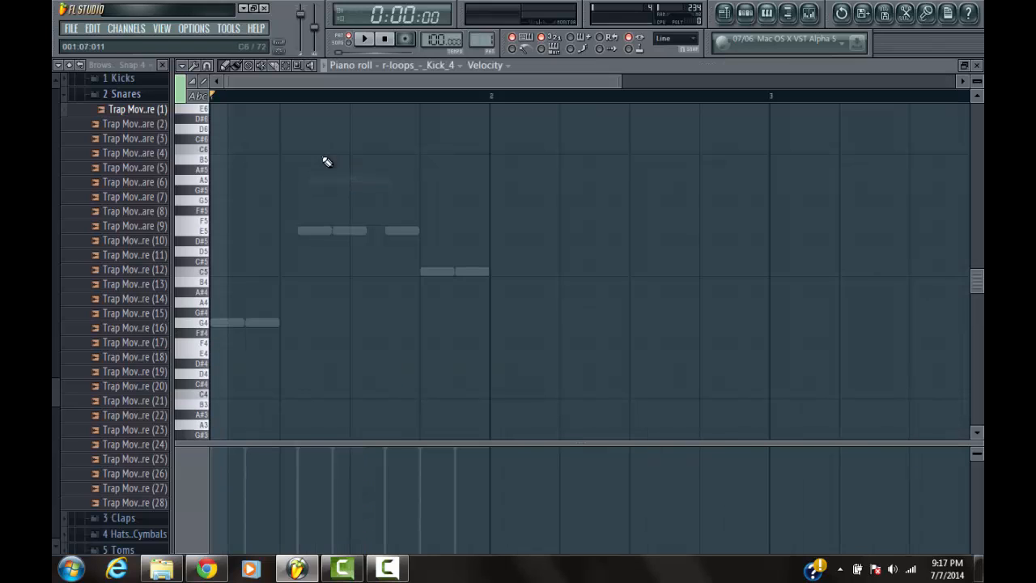
click(218, 274)
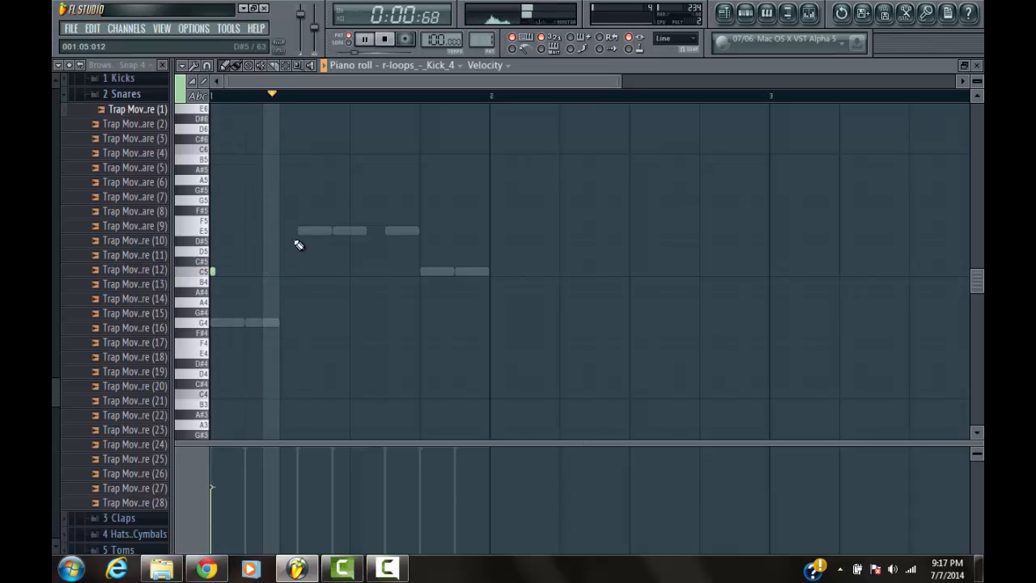
click(744, 13)
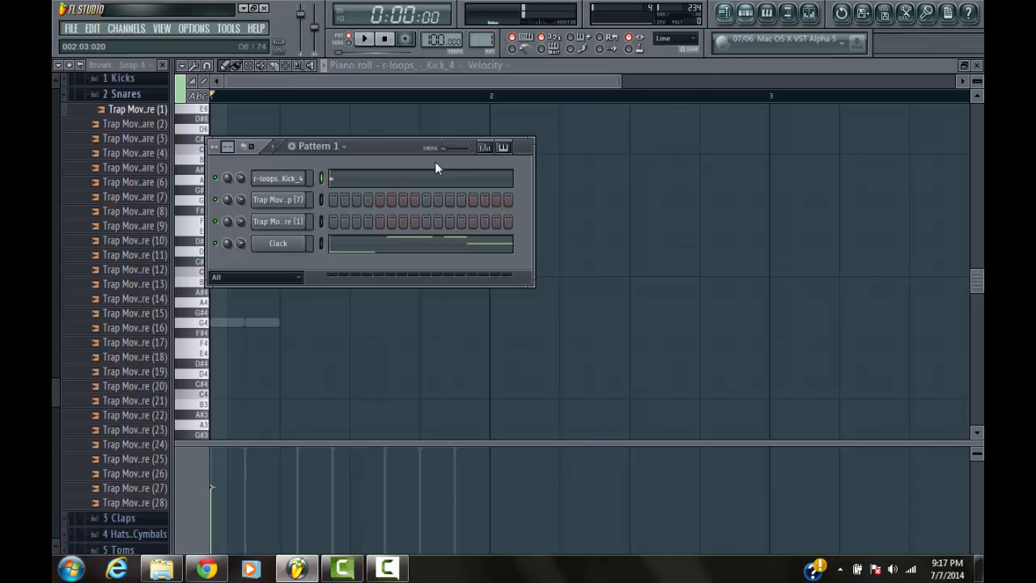
Audition the clap and snare channels, add a Trap Movement - Clap (7) hit on step 5, and play the pattern
click(300, 201)
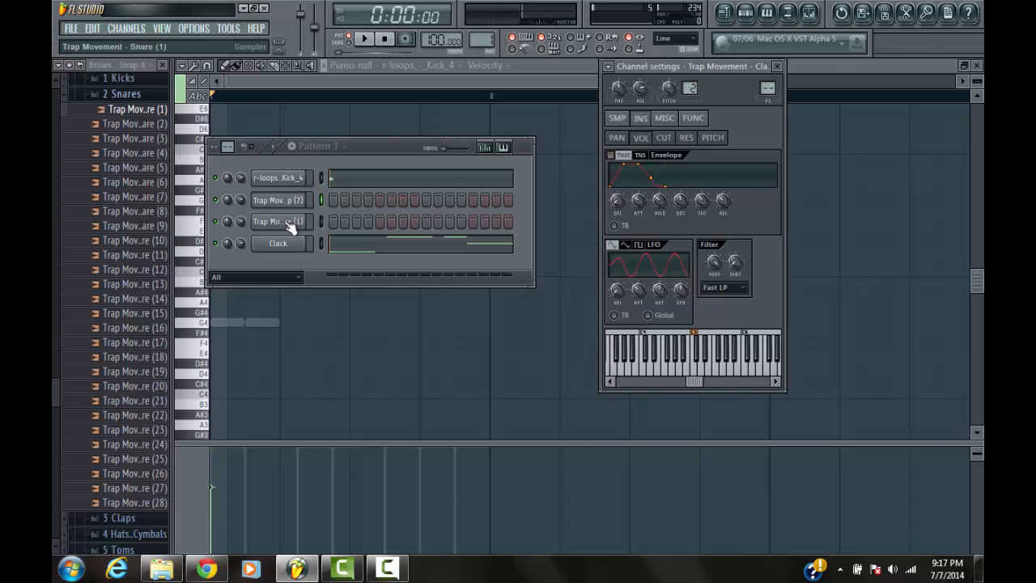
click(283, 222)
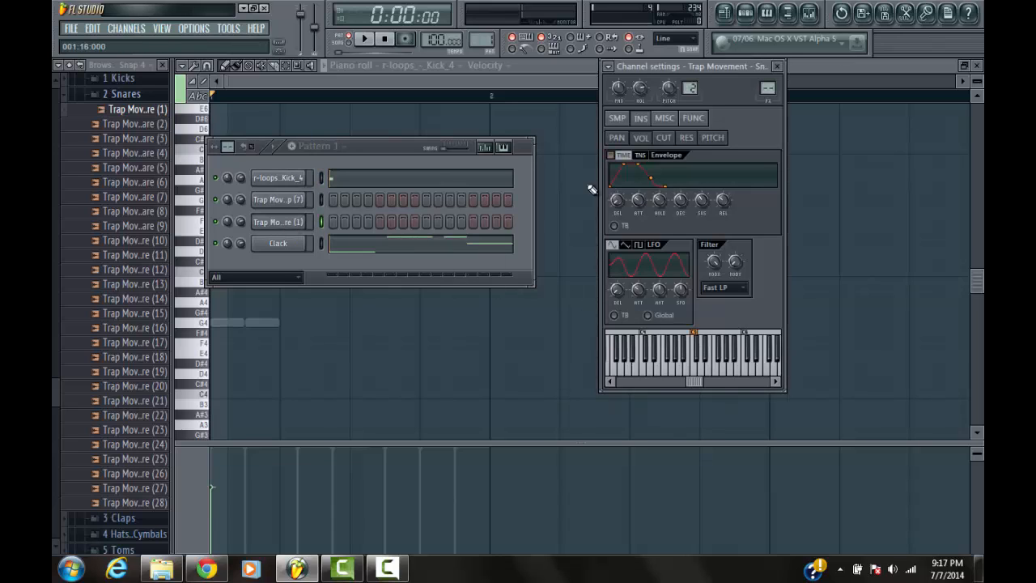
click(618, 118)
click(288, 200)
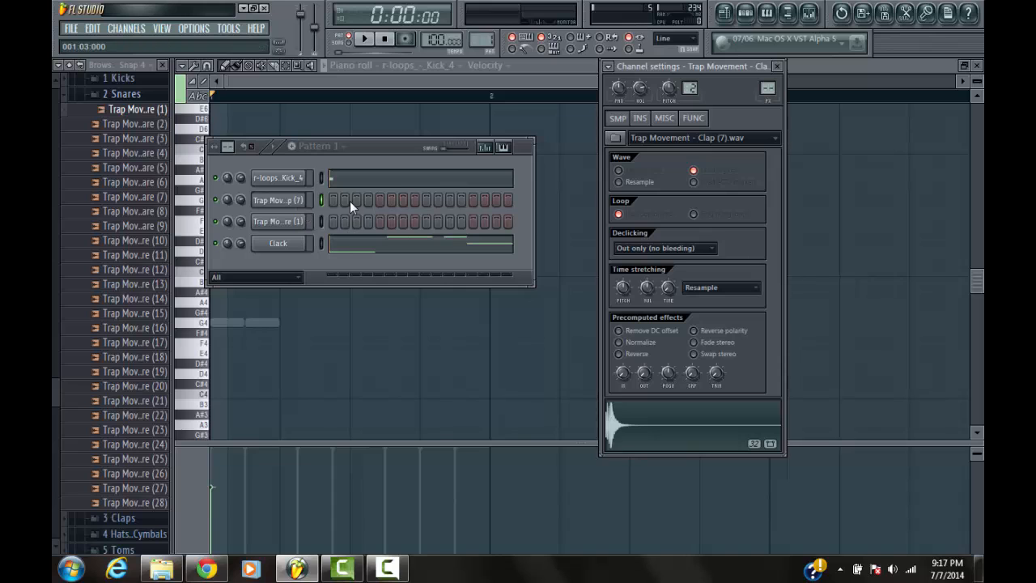
click(379, 200)
key(space)
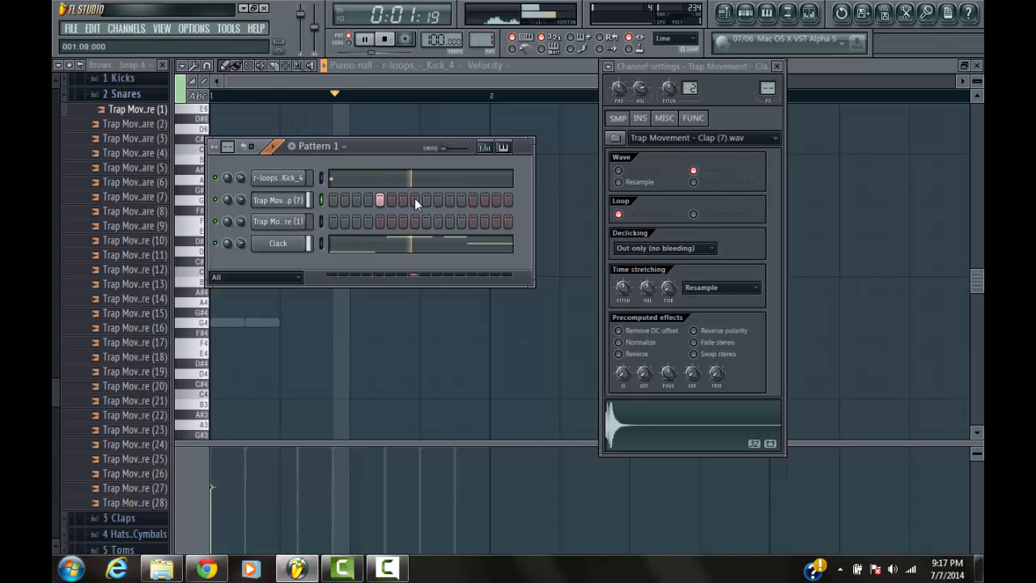
Stop playback, add a C5 note on step 5 in the Kick_4 channel's piano roll, and play the pattern
key(space)
click(396, 180)
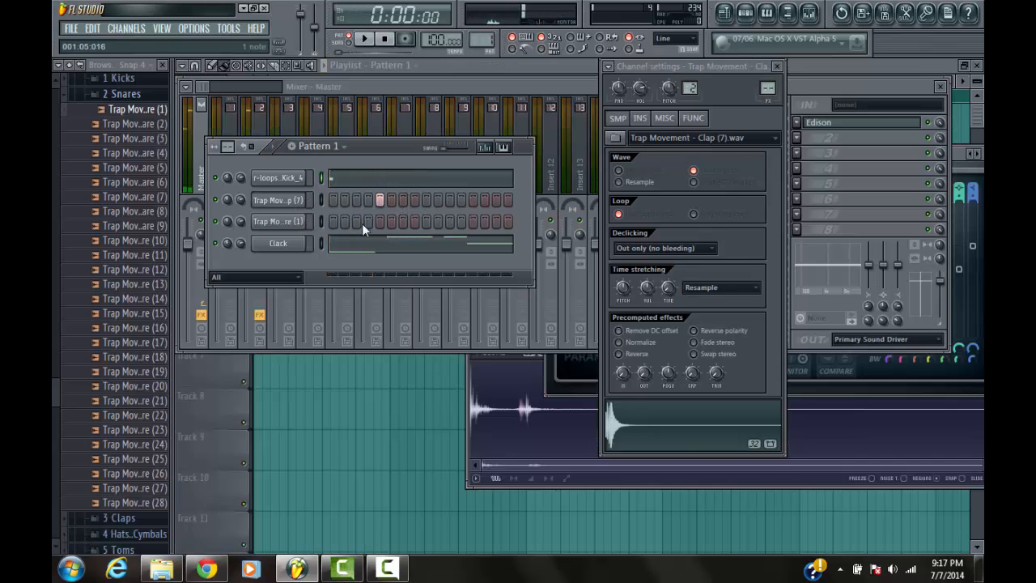
click(393, 183)
scroll(468, 111, down, 4)
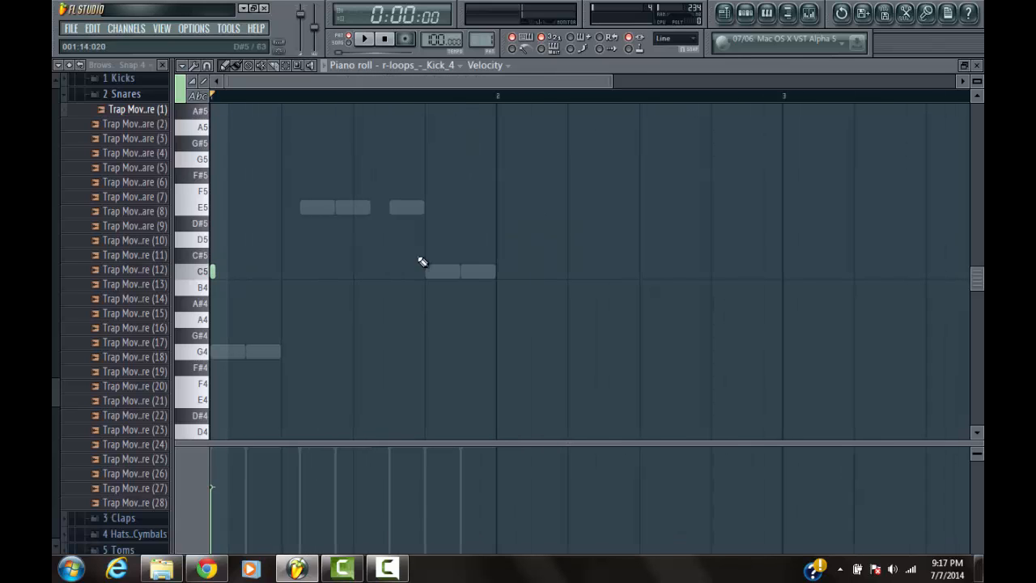
key(space)
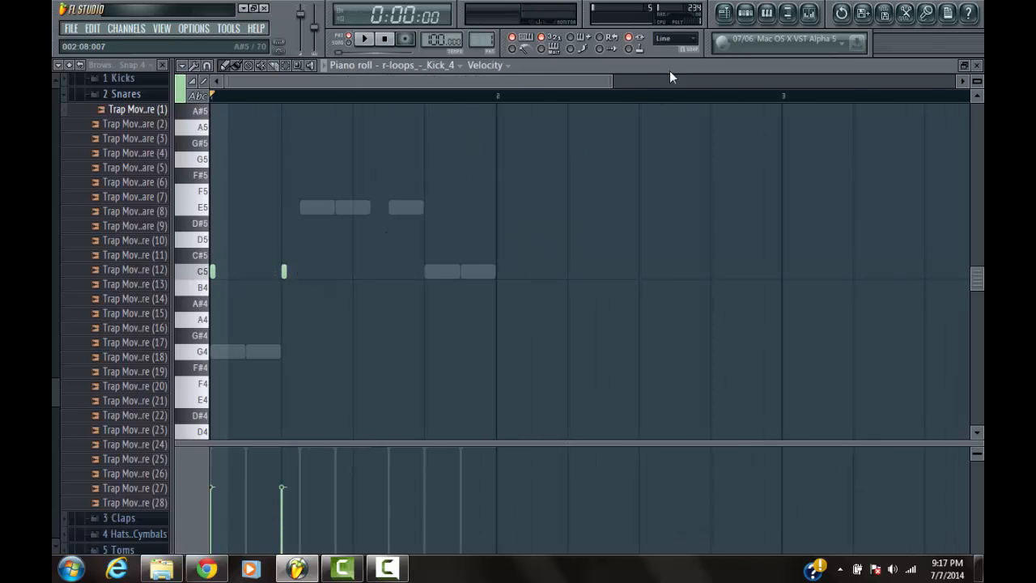
click(746, 12)
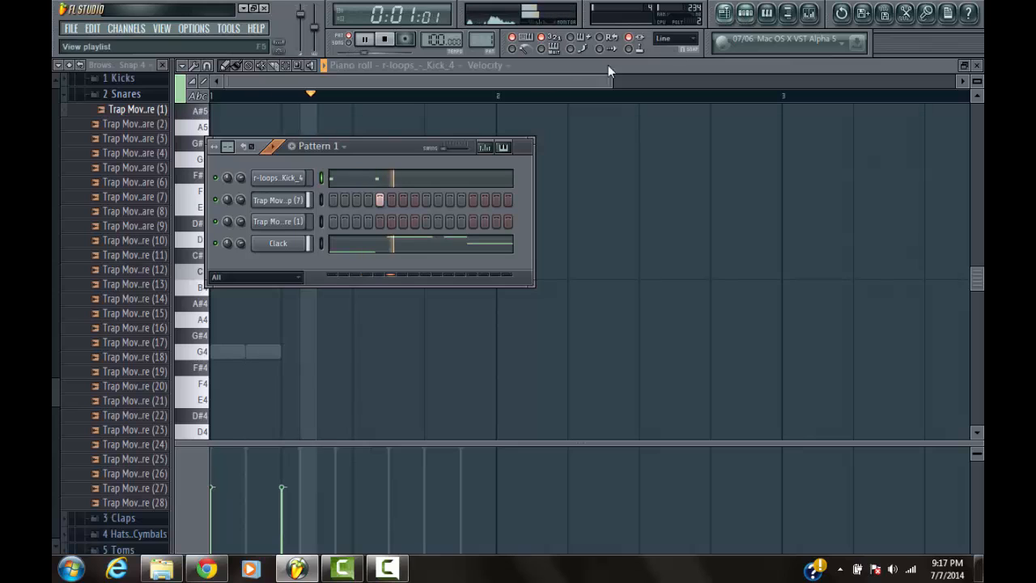
key(space)
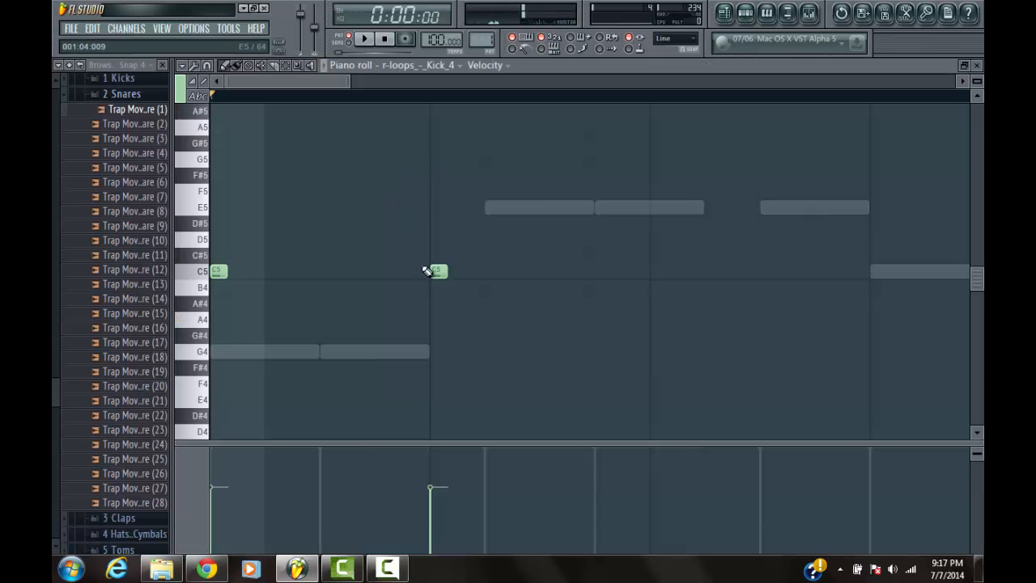
Put Kick_4 C5 notes on steps 6 and 8 in place of step 5, playing the pattern to check them
click(488, 276)
key(space)
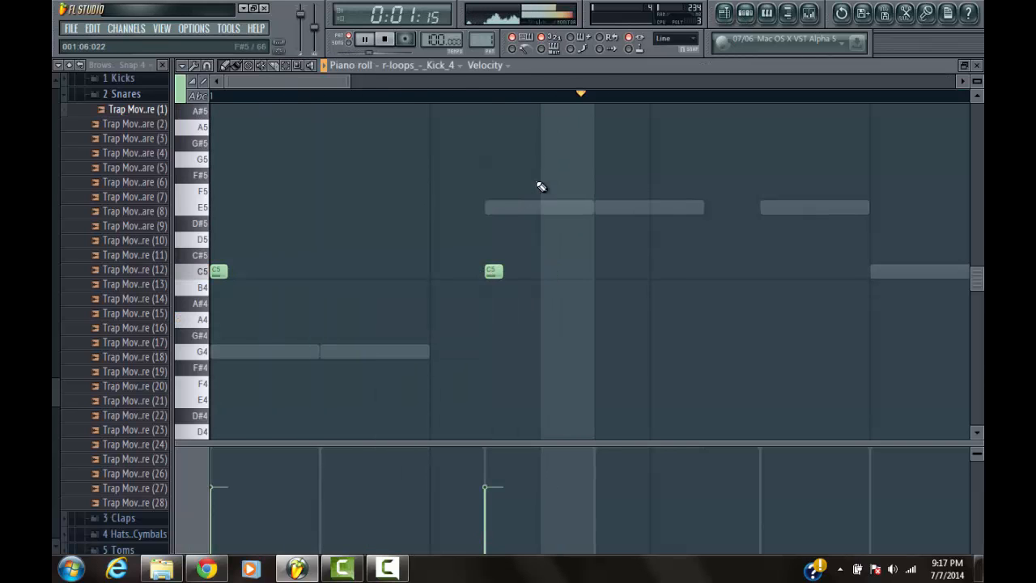
key(space)
click(603, 278)
key(space)
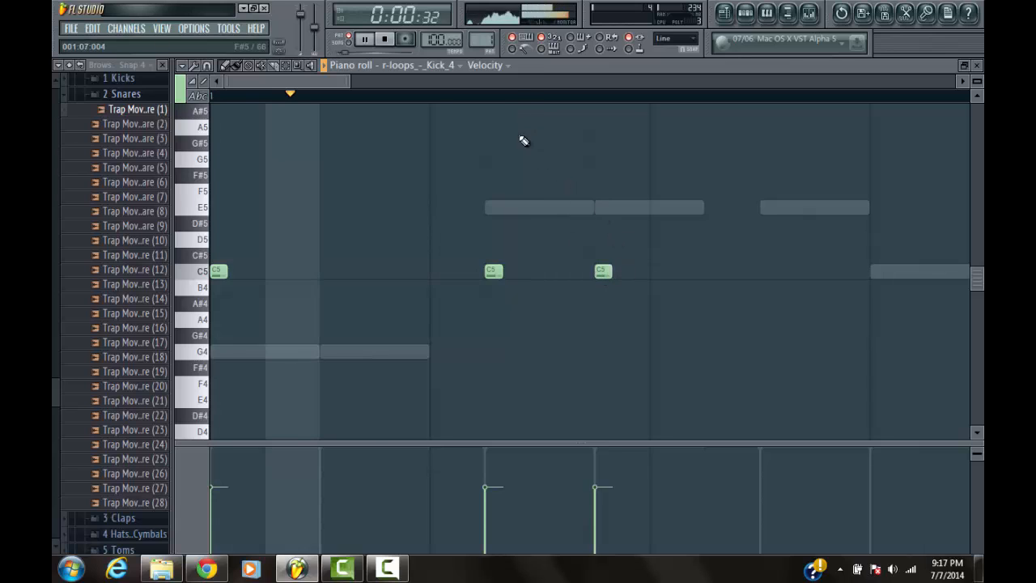
scroll(523, 95, down, 4)
scroll(523, 95, down, 2)
key(space)
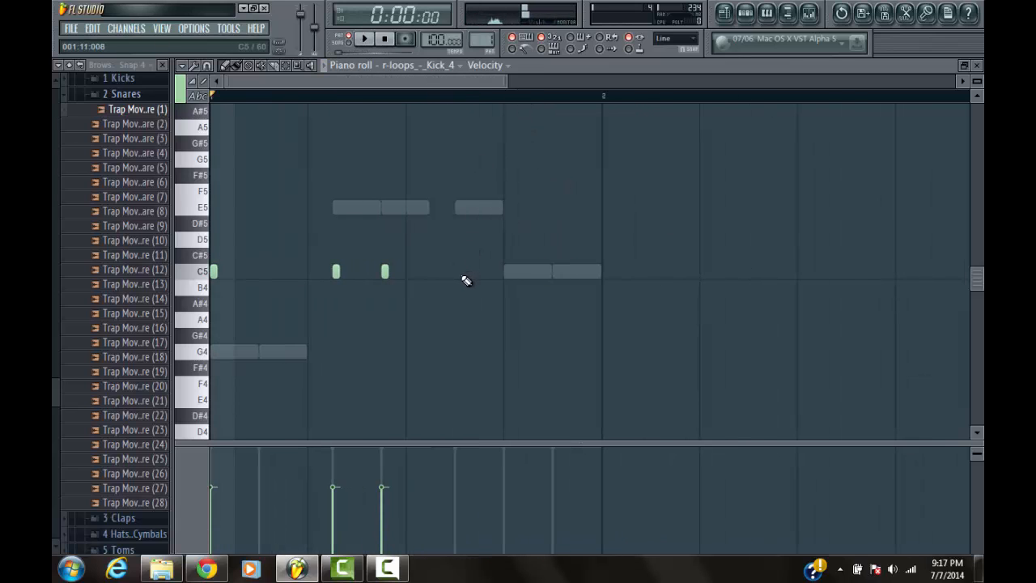
Add a C5 kick note on step 11, play the pattern, and replace the step 8 note with an E5
click(463, 276)
key(space)
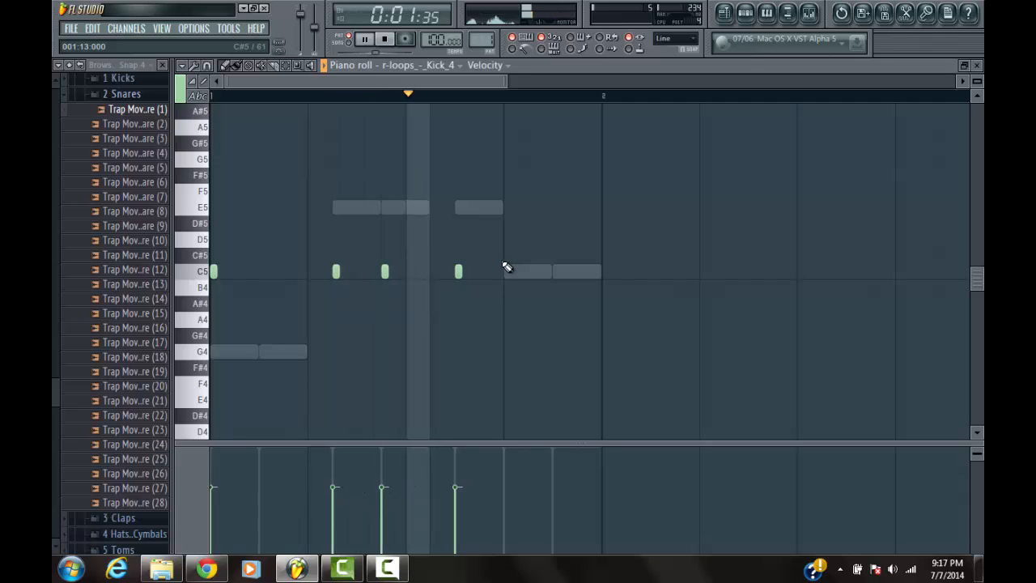
key(space)
right_click(384, 273)
click(383, 208)
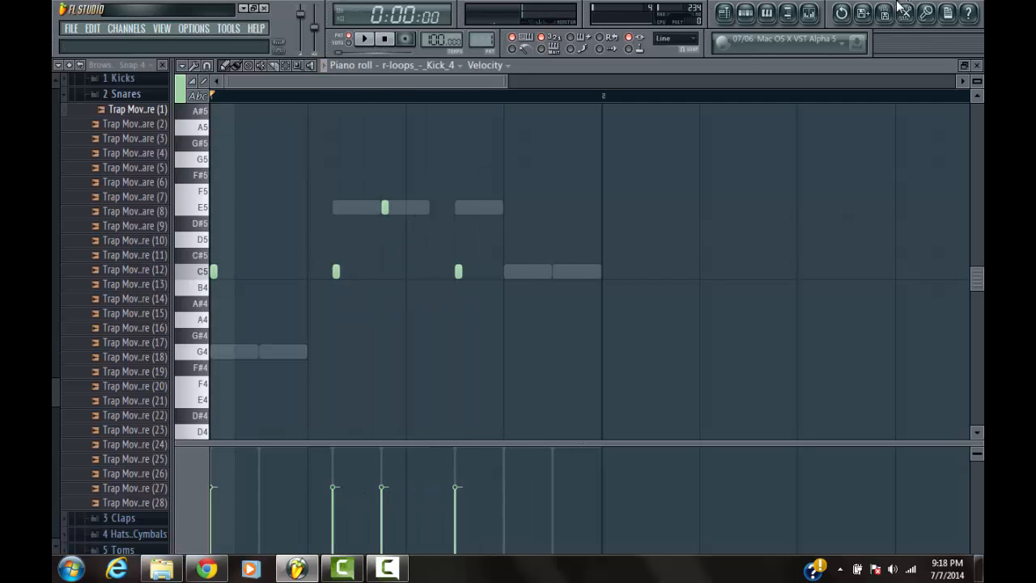
Select all Kick_4 notes and lengthen them to one step each, removing the stray C5 note near the start
key(ctrl+a)
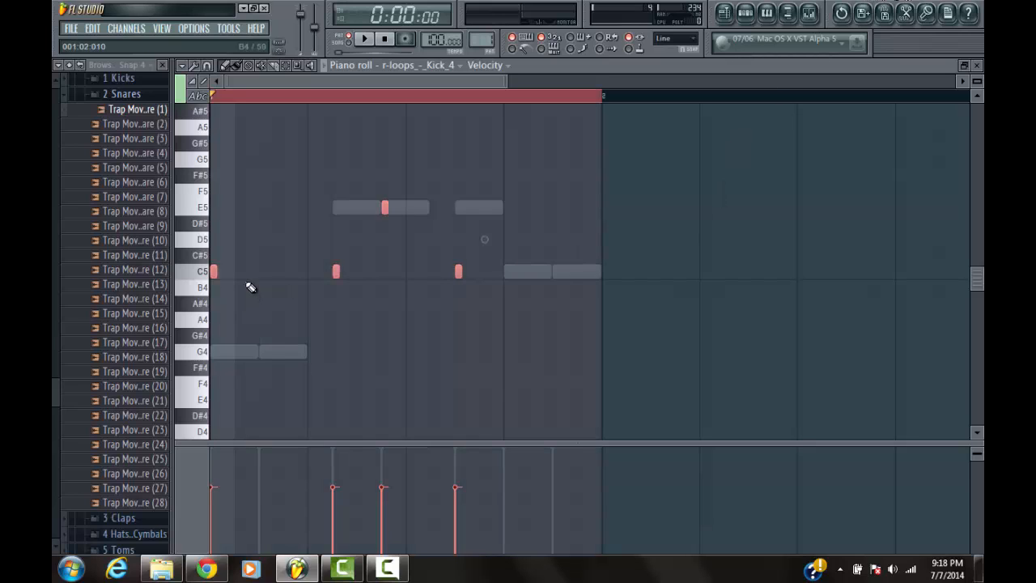
click(222, 272)
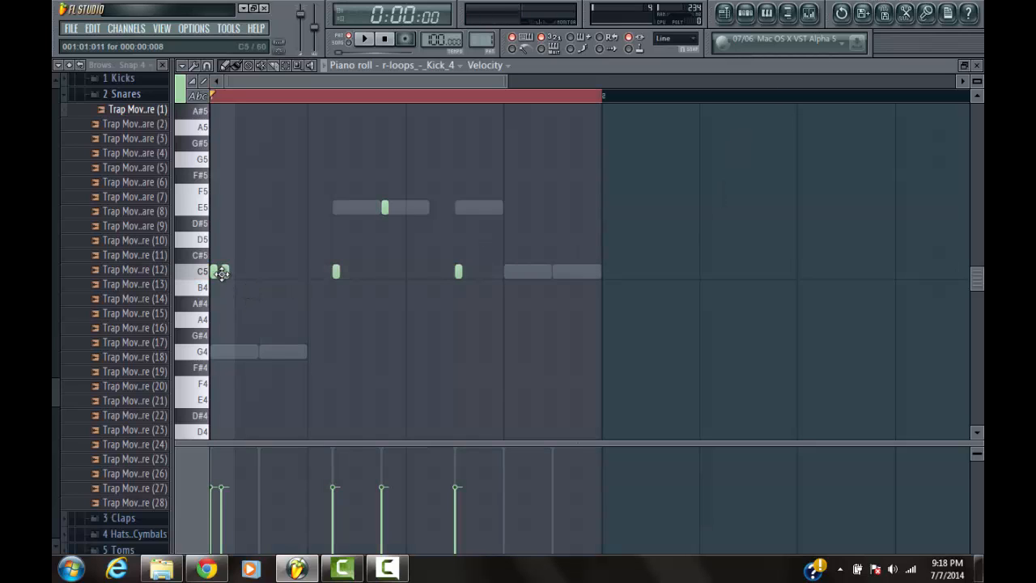
right_click(222, 273)
key(ctrl+a)
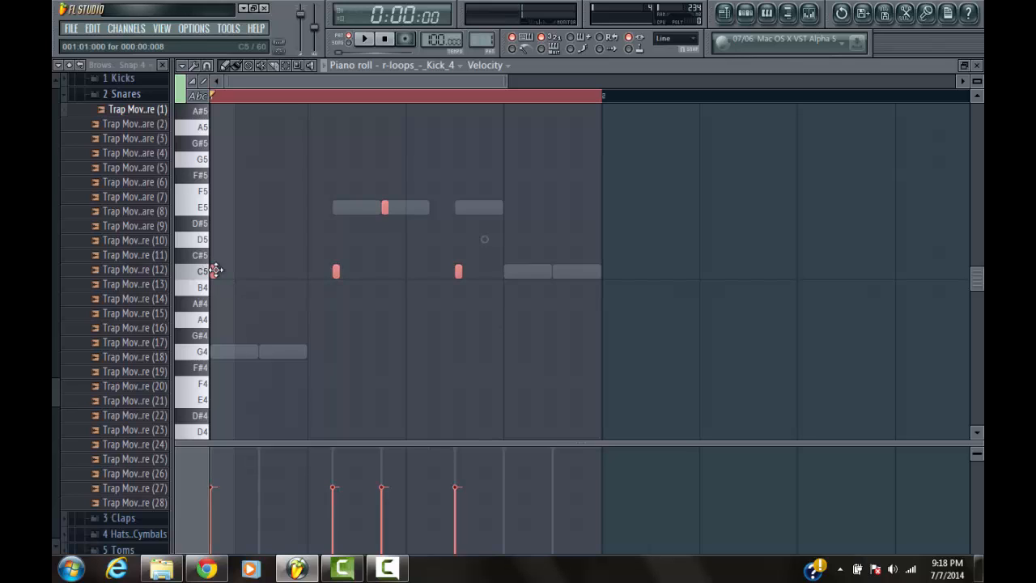
drag(216, 272, 235, 273)
Play the pattern and replace the E5 kick note on step 8 with a G5
key(space)
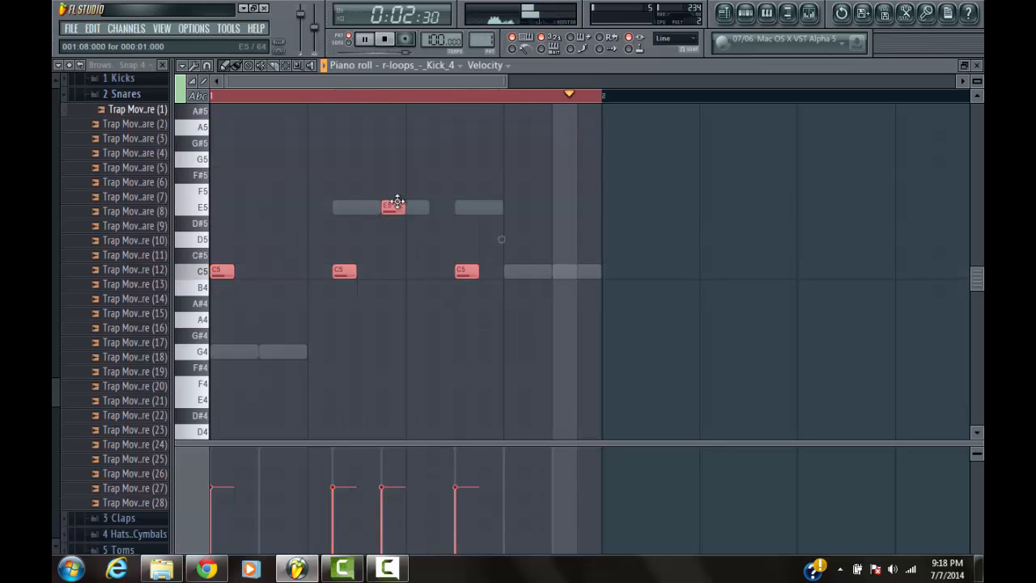
key(ctrl+d)
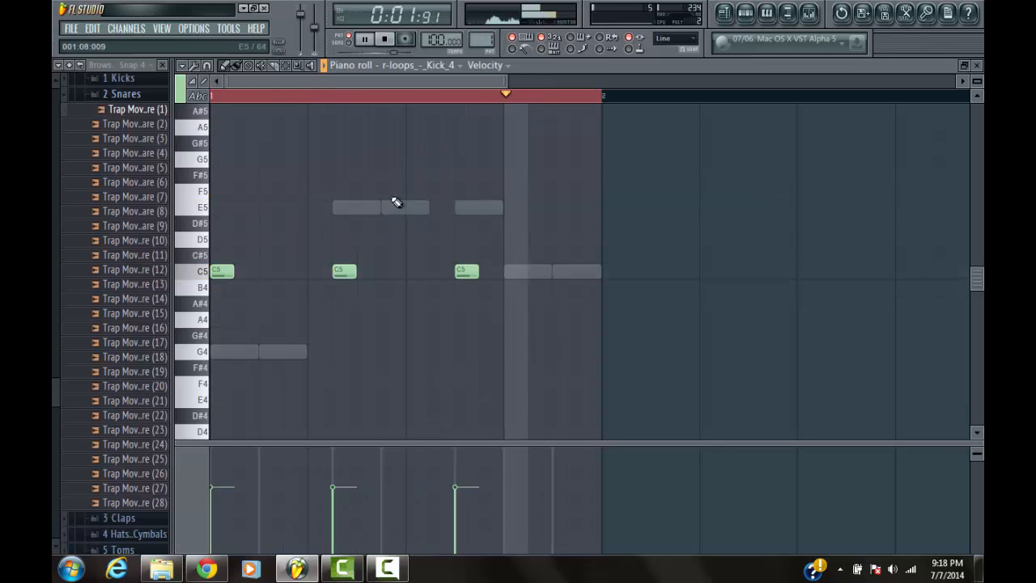
drag(393, 205, 388, 157)
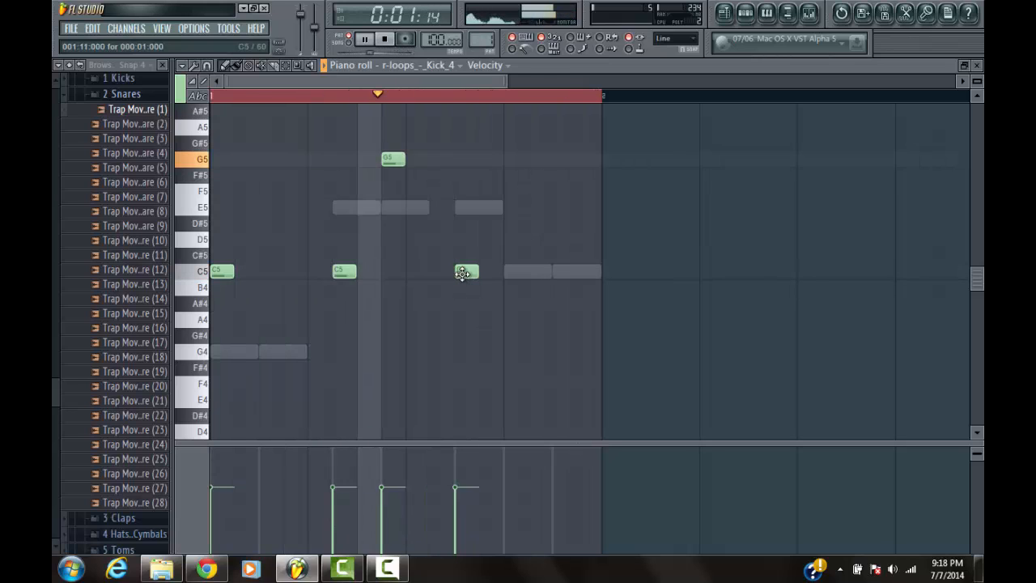
Try an extra C5 kick note on step 13, and try it on step 15 instead
click(509, 274)
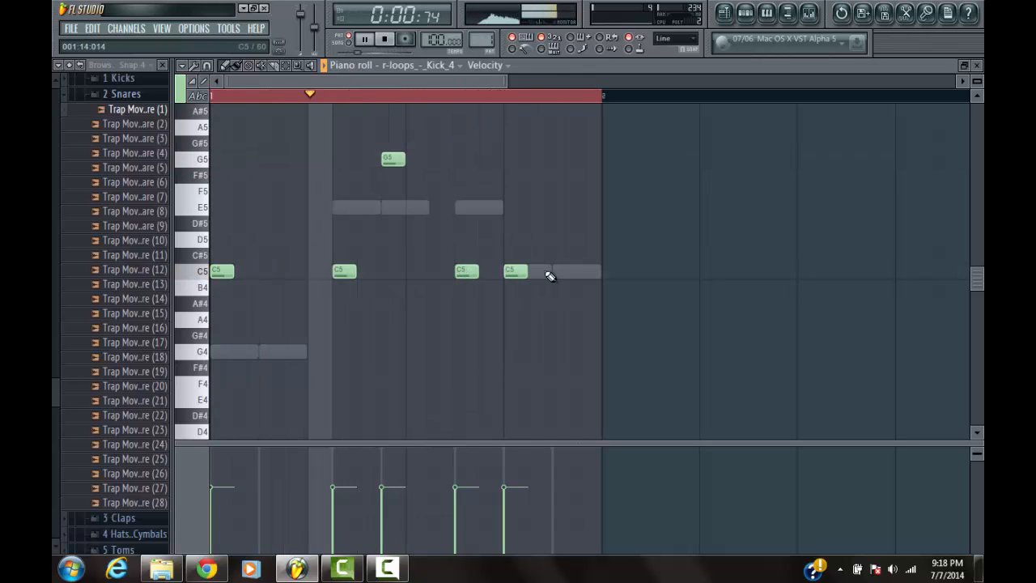
right_click(523, 272)
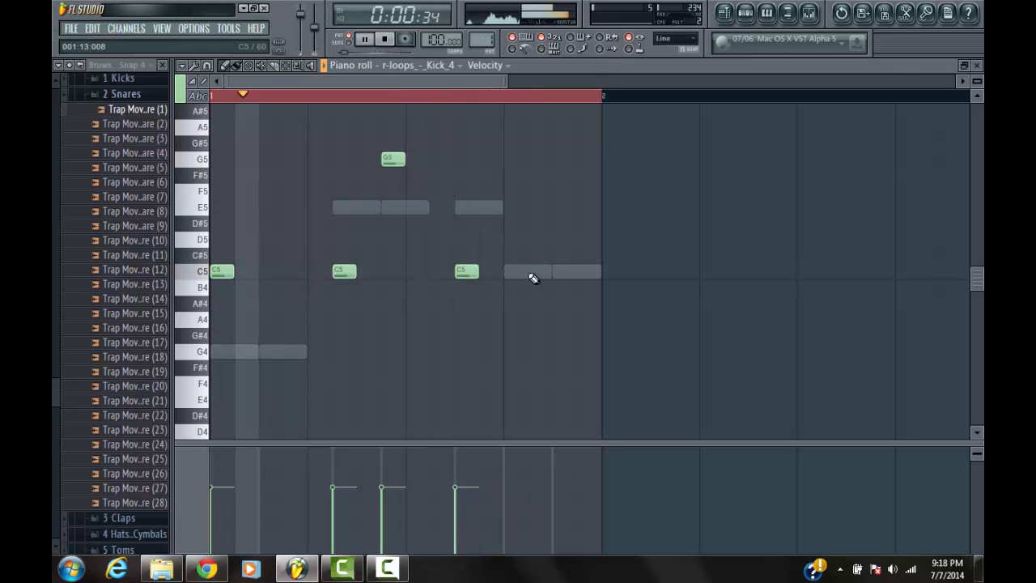
click(555, 273)
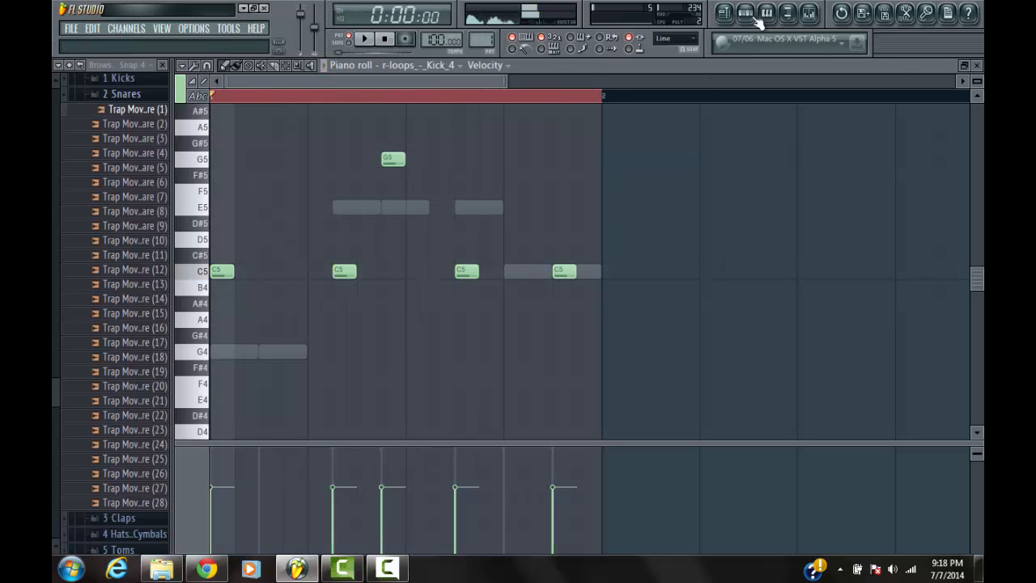
Add a Trap Movement - Clap (7) hit on step 13 and delete the C5 kick note on step 15
key(F6)
click(472, 200)
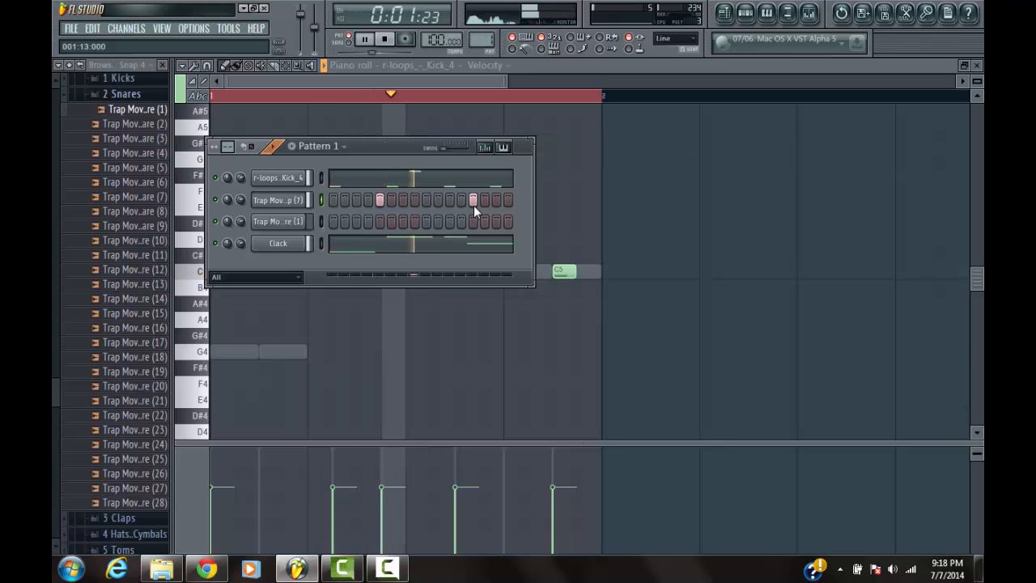
right_click(562, 272)
key(F6)
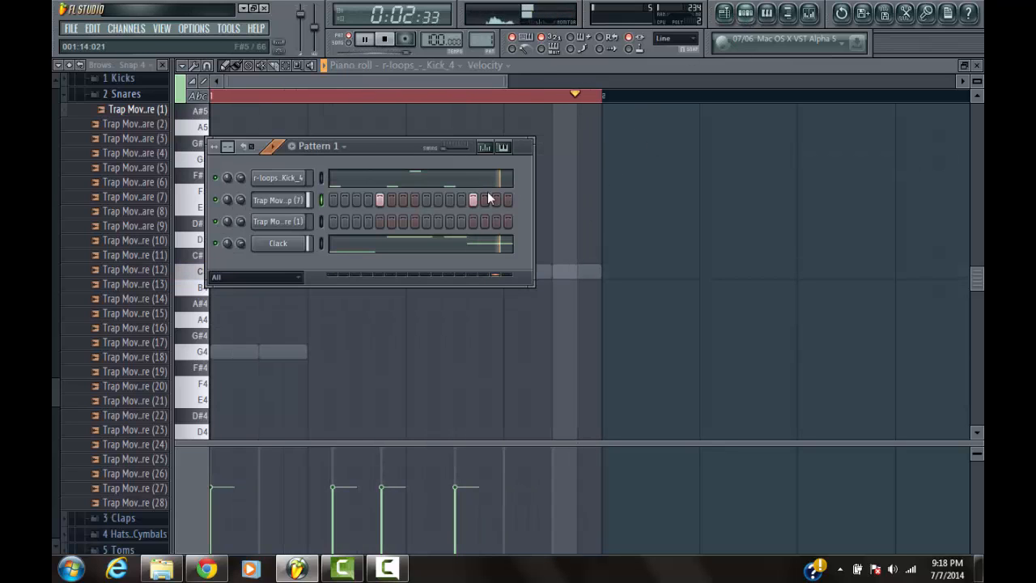
Stop playback and open the Trap Movement - Snare (1) channel in the piano roll
right_click(297, 223)
click(386, 42)
click(387, 41)
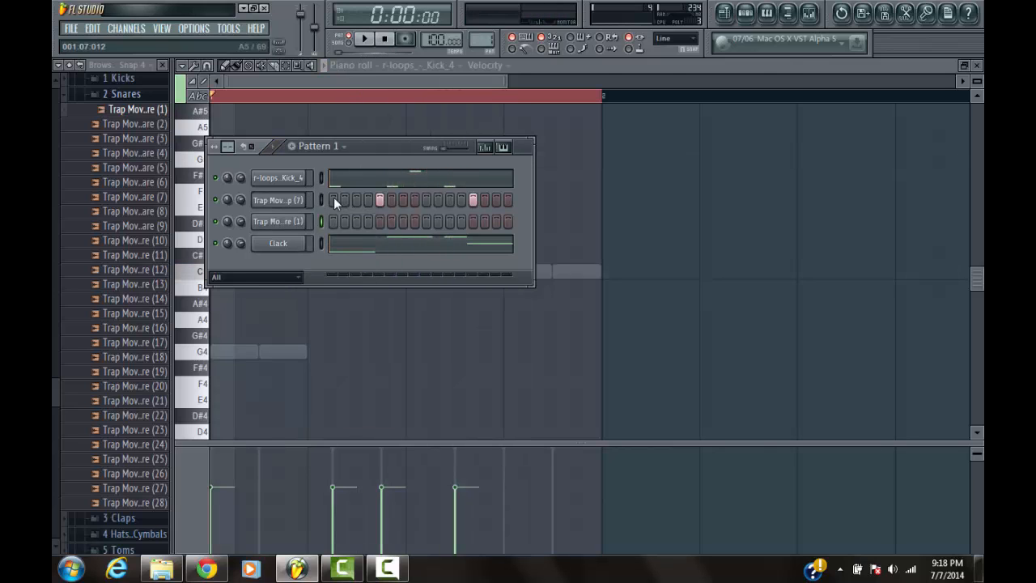
click(296, 224)
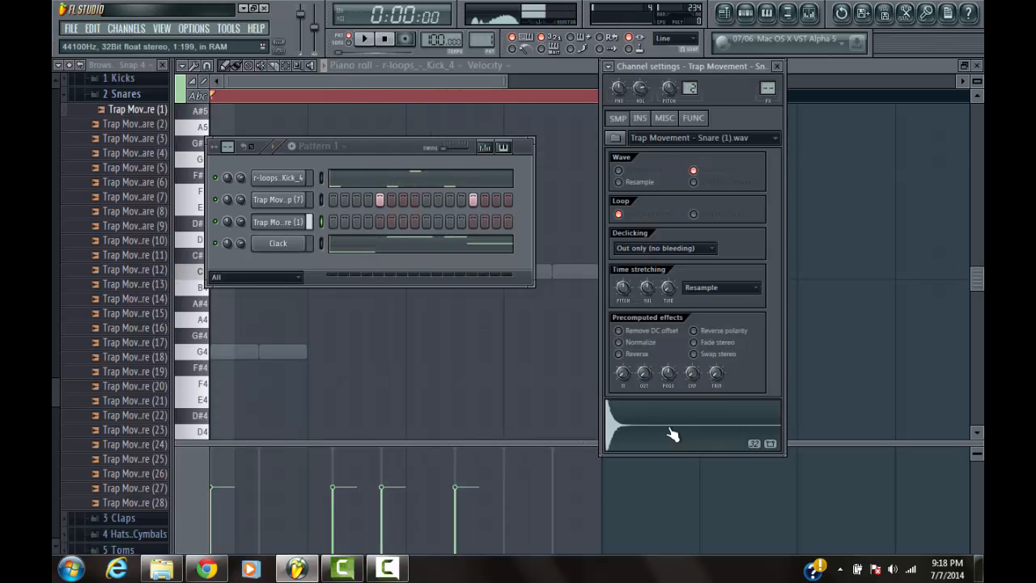
right_click(300, 222)
click(340, 230)
Set the snap to 1/6 step and audition the snare at E5, D5 and F5
scroll(419, 82, down, 2)
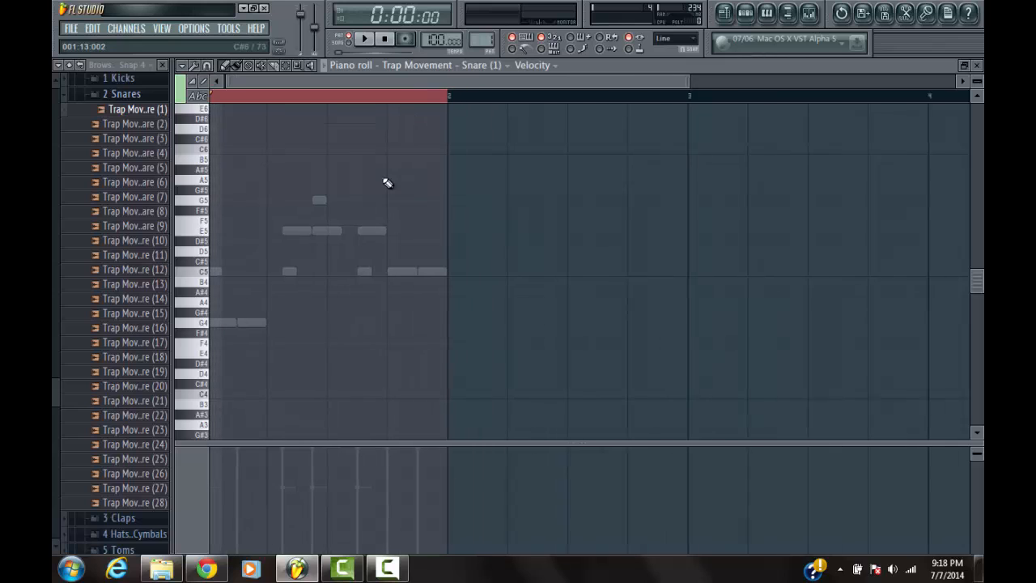
scroll(387, 180, down, 3)
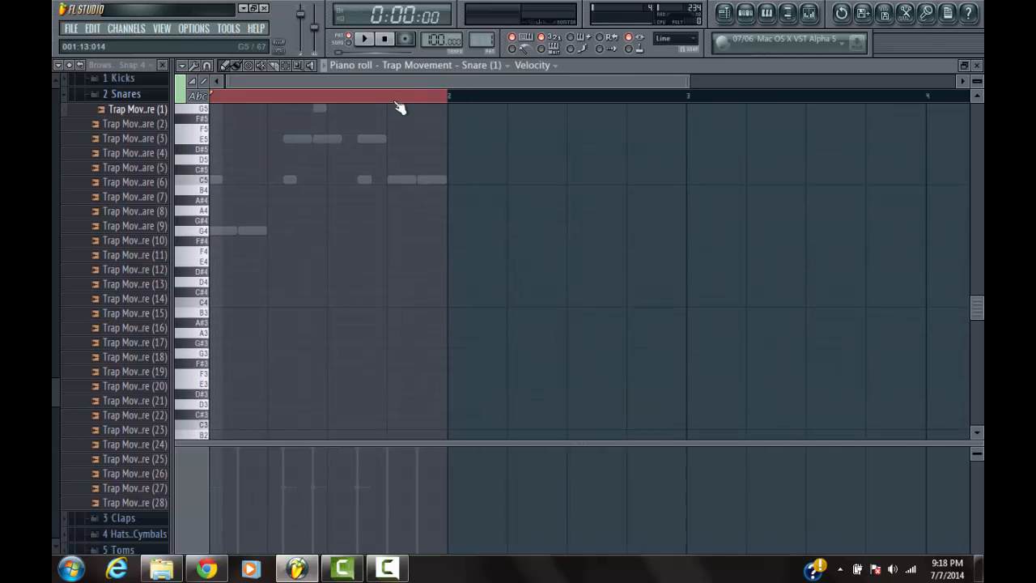
scroll(397, 101, up, 2)
scroll(412, 202, up, 2)
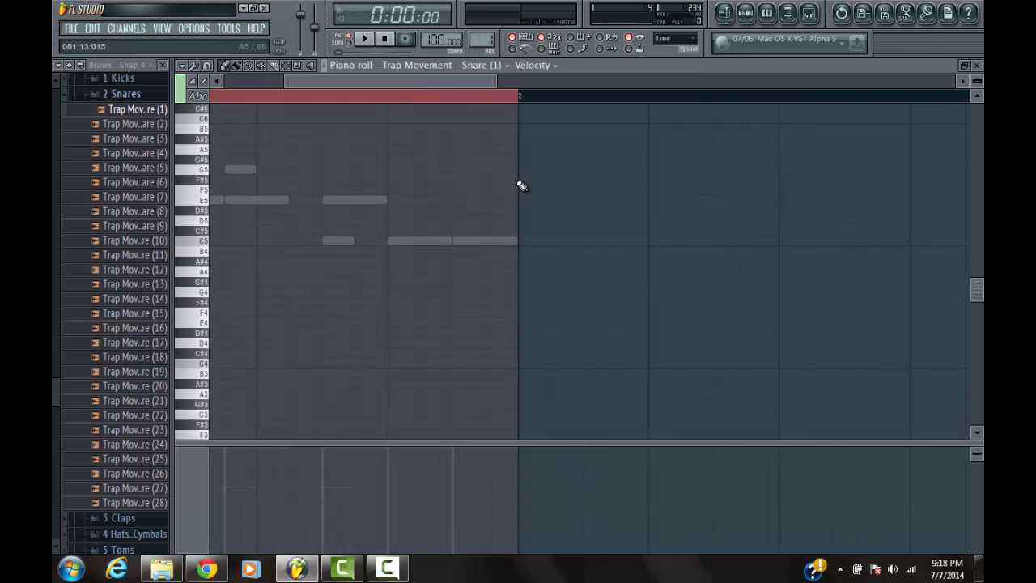
click(676, 38)
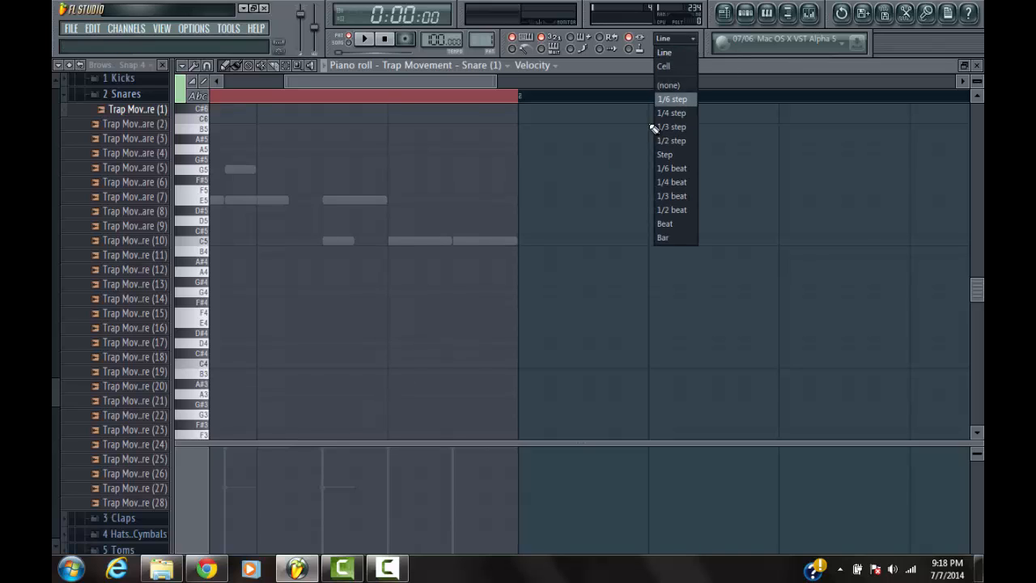
click(672, 98)
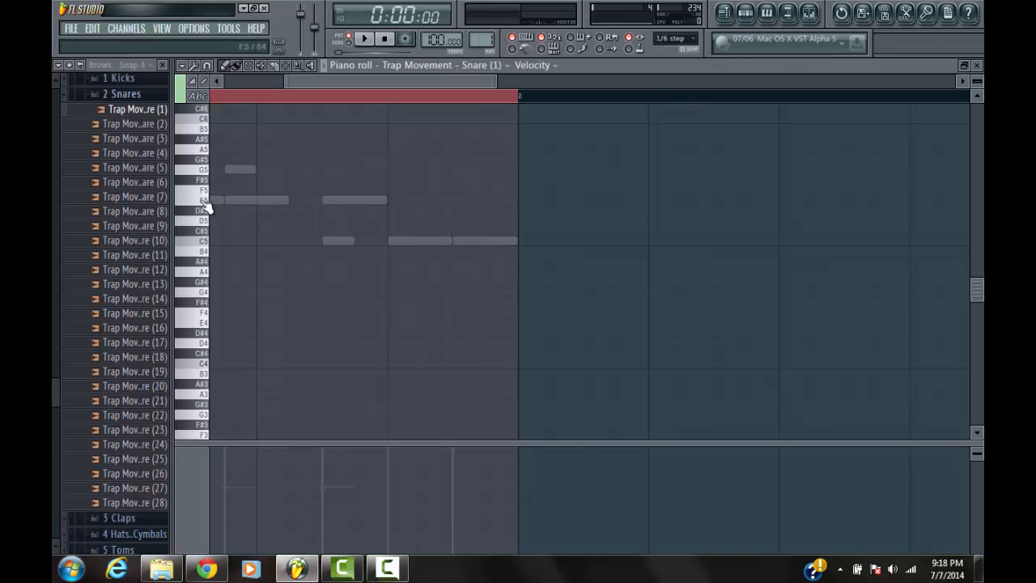
click(202, 201)
click(203, 217)
click(204, 194)
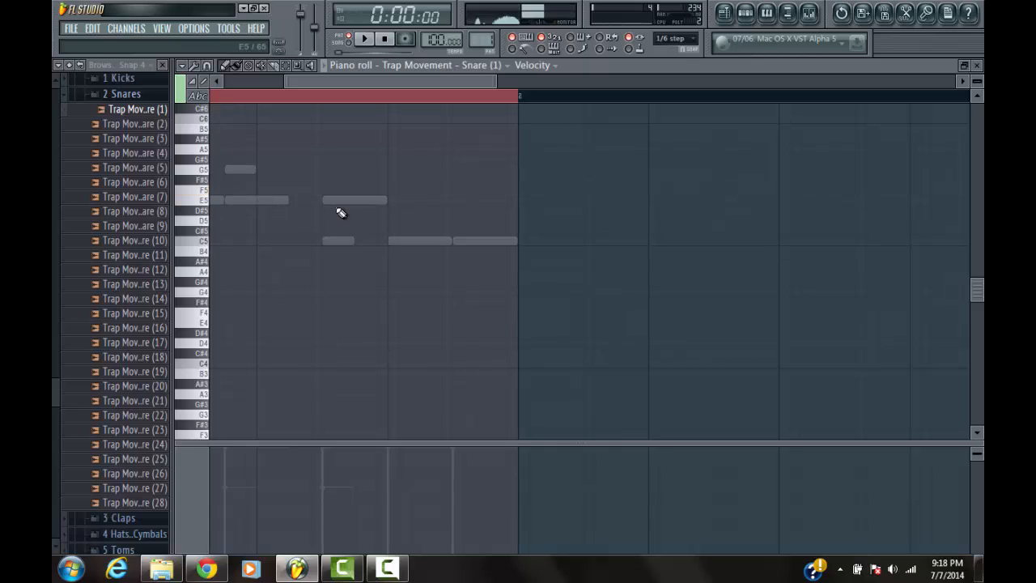
Place three short consecutive F5 snare notes filling step 13
click(395, 189)
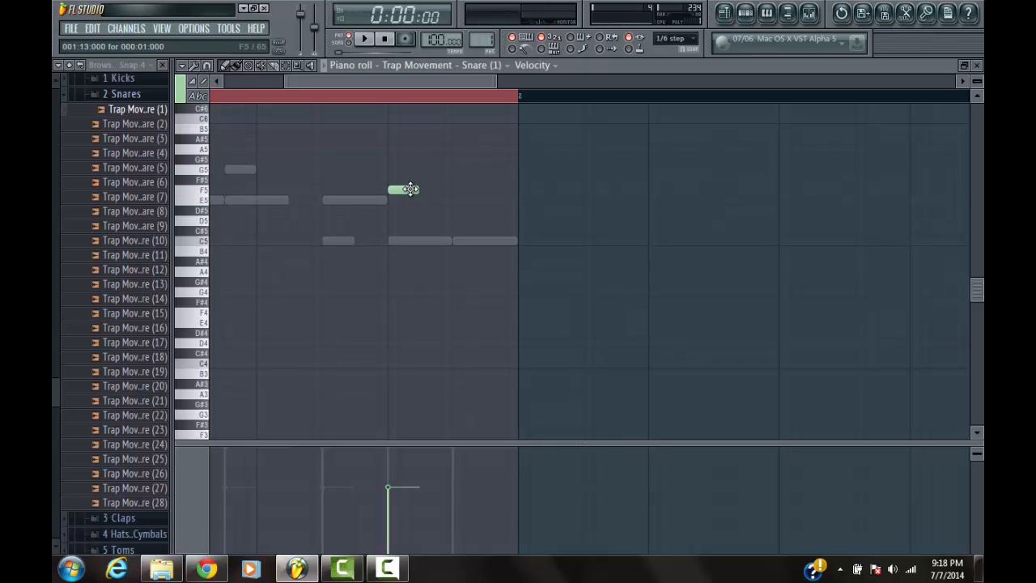
click(409, 190)
click(403, 189)
click(415, 191)
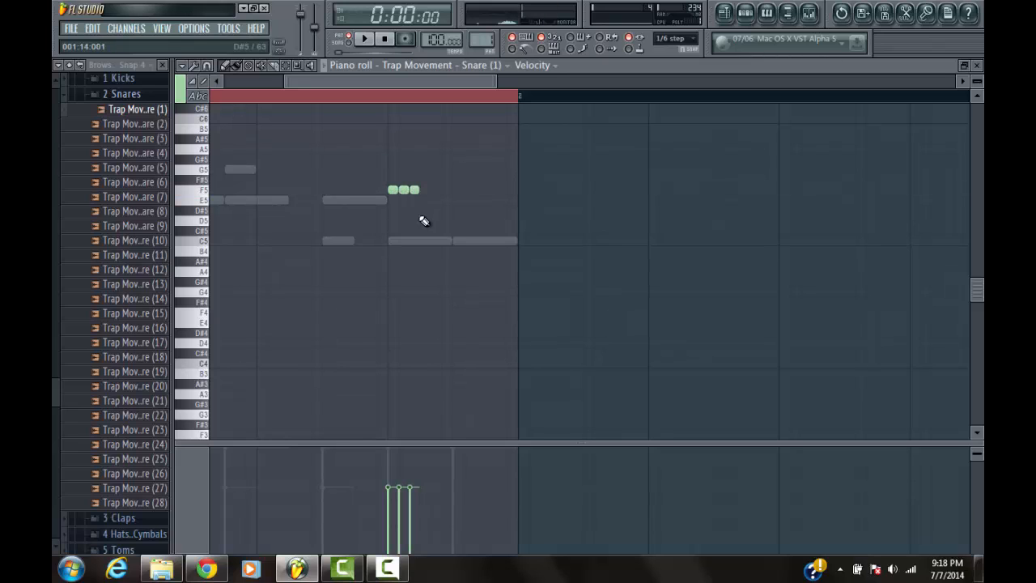
Set the snap to Line, duplicate the three snare notes to D#5 starting on step 15, and play the pattern
click(206, 224)
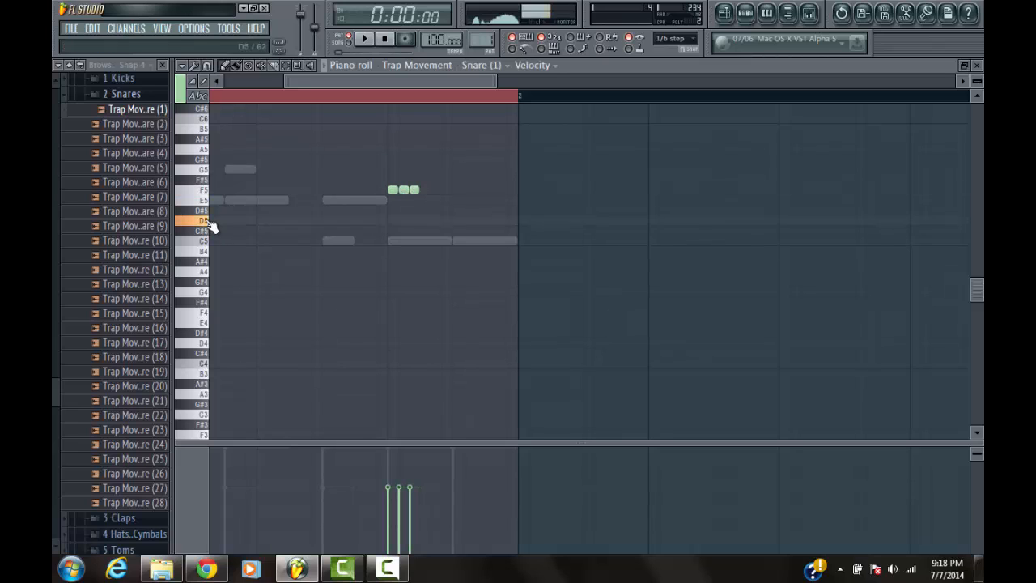
click(664, 39)
click(672, 53)
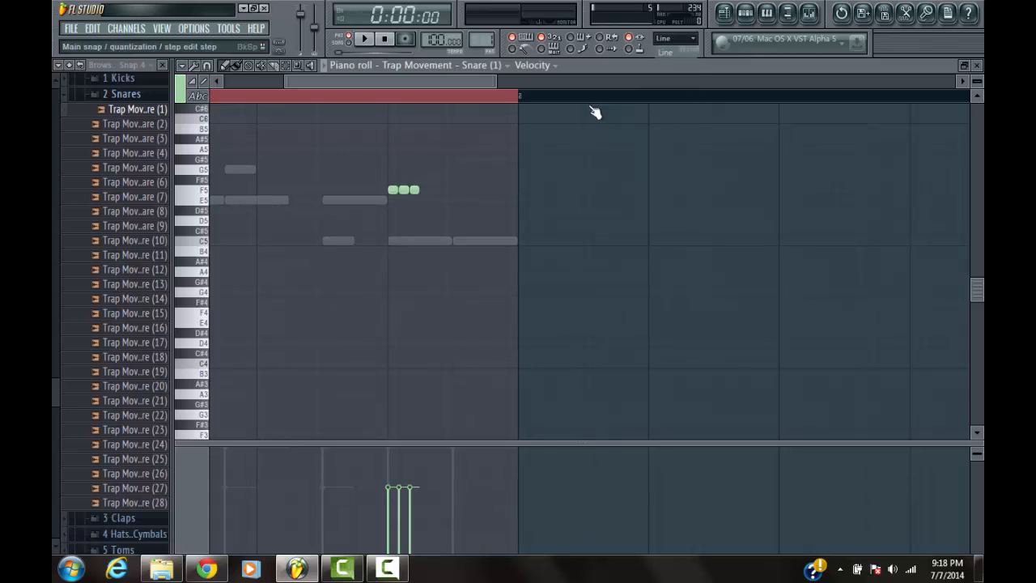
click(284, 68)
drag(467, 191, 361, 176)
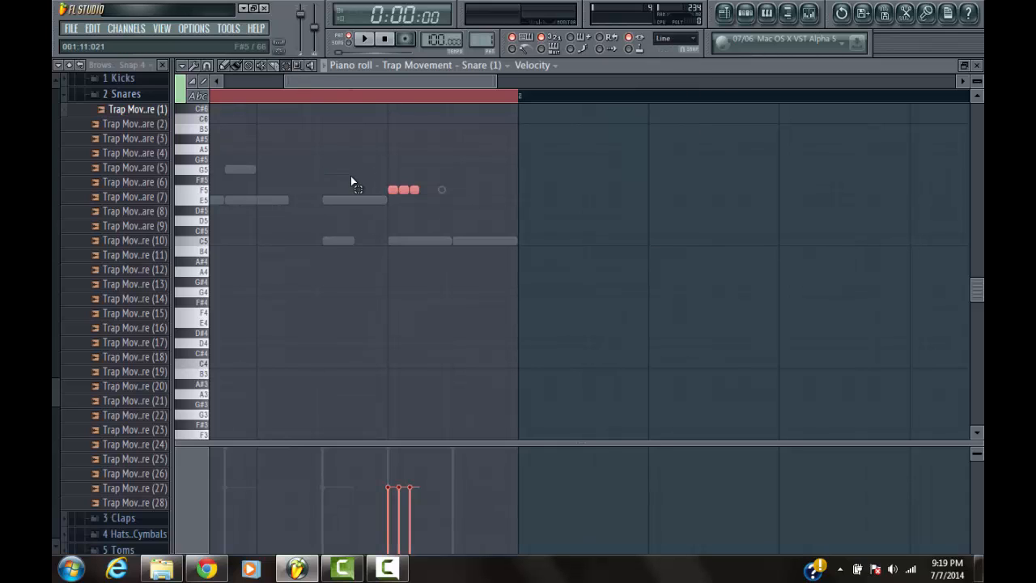
key(ctrl+b)
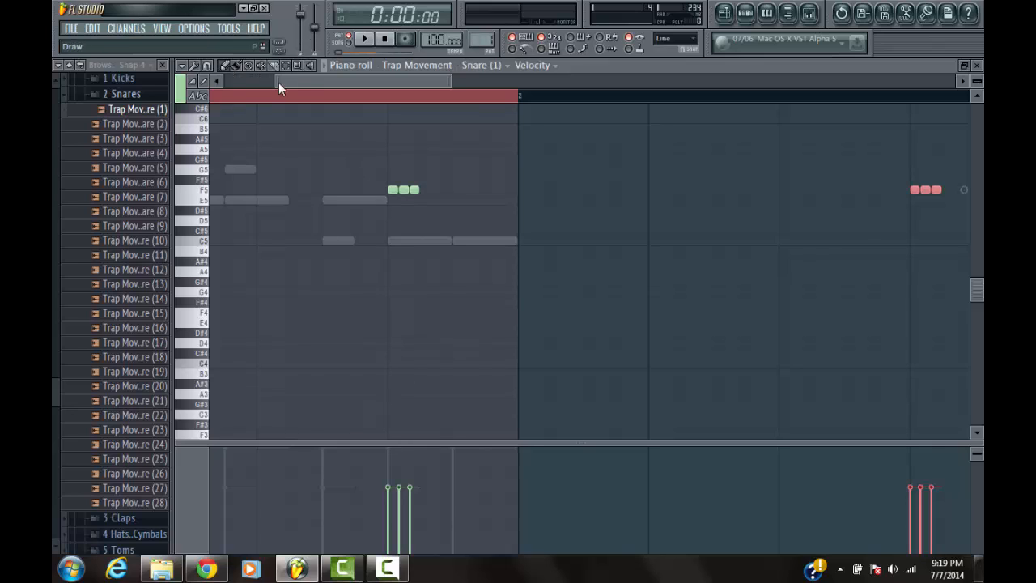
drag(932, 188, 474, 208)
key(space)
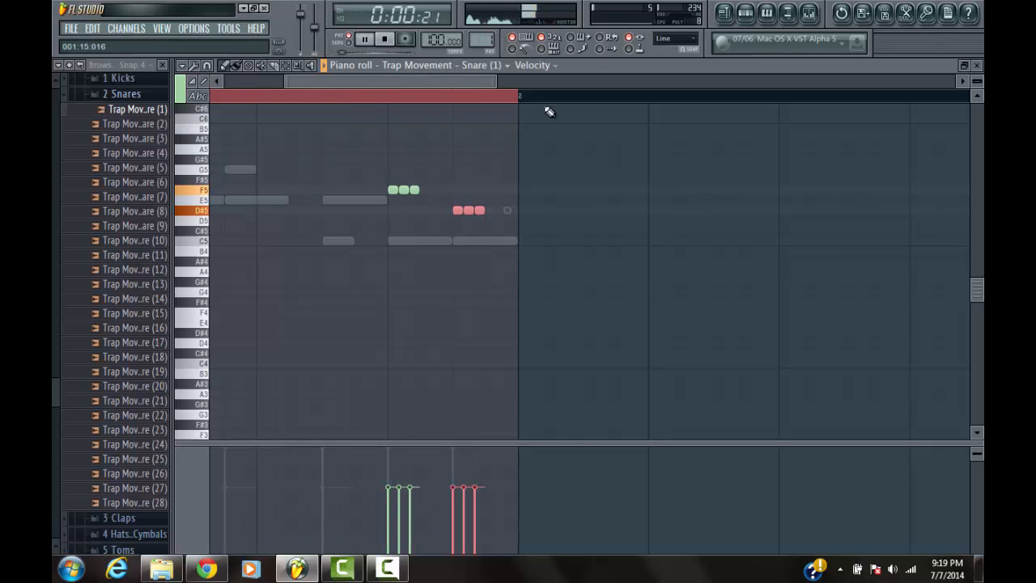
Switch the event lane to note fine pitch, draw falling positive offsets for the F5 snares and increasingly negative ones for D#5, and play the pattern
key(space)
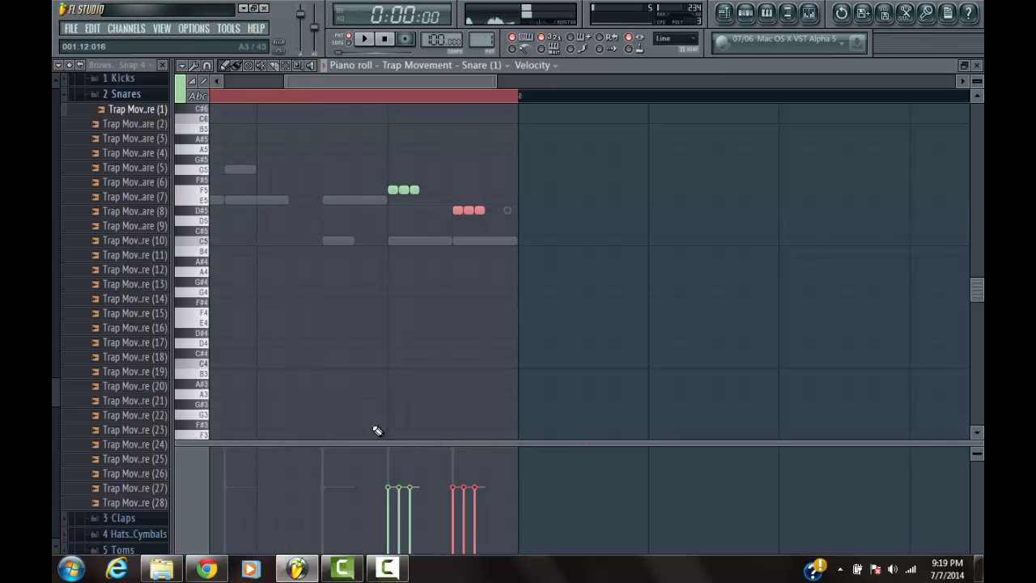
click(552, 64)
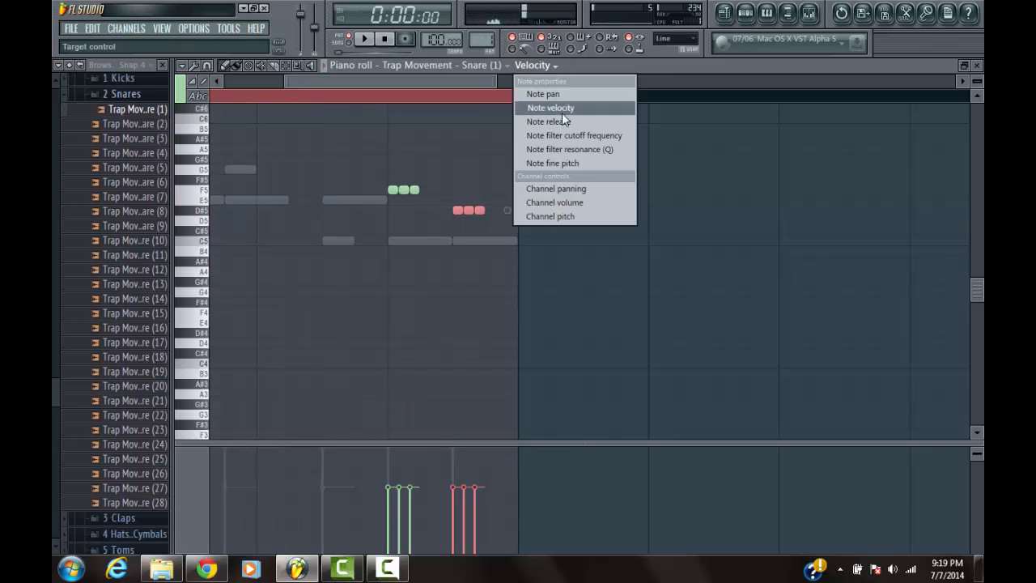
click(580, 162)
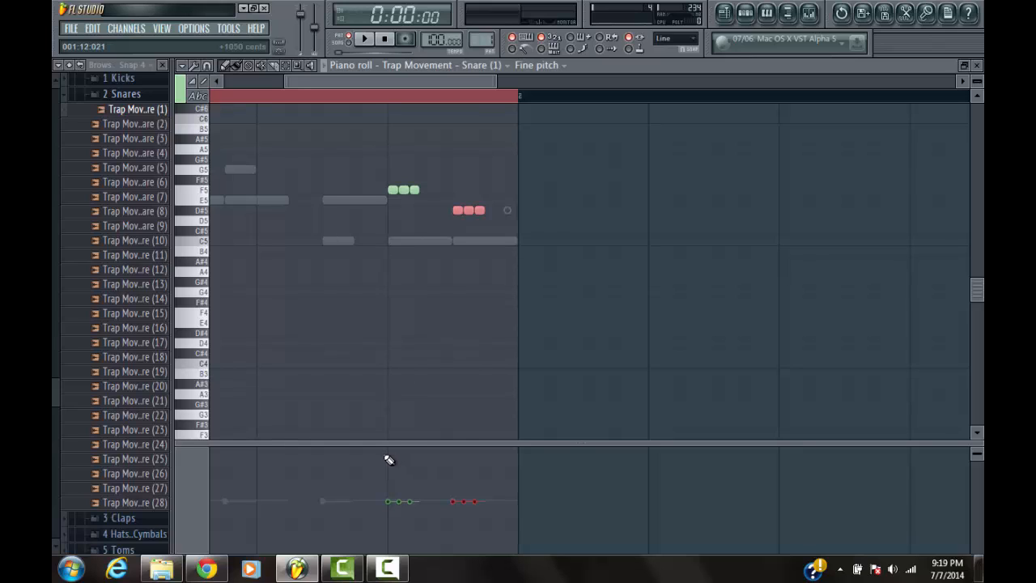
click(391, 190)
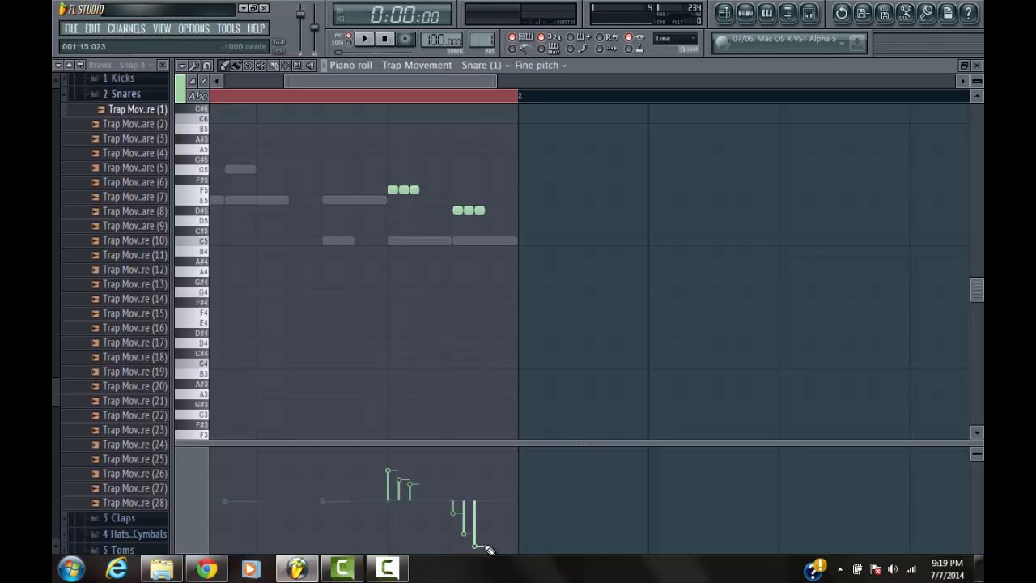
key(space)
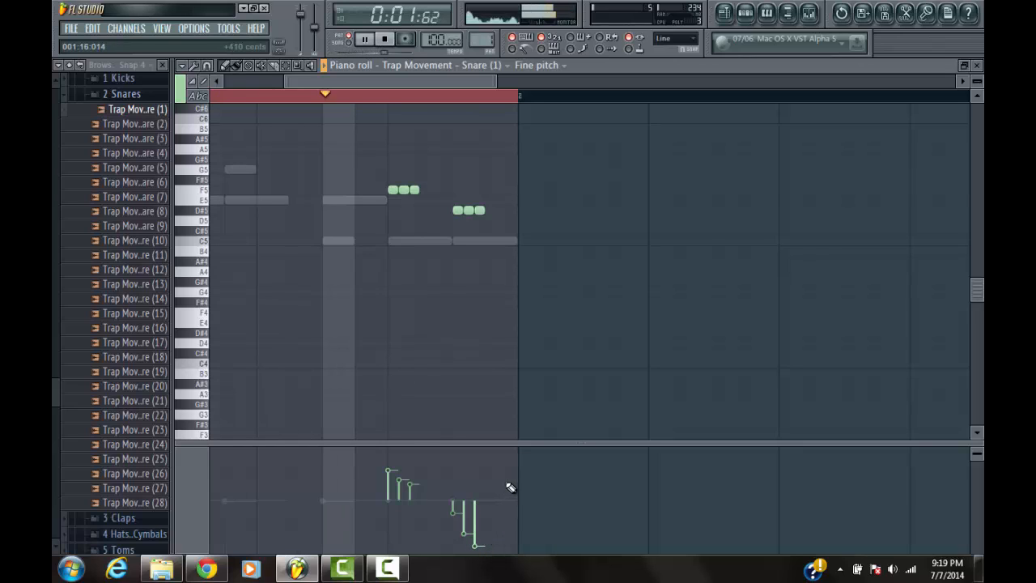
key(space)
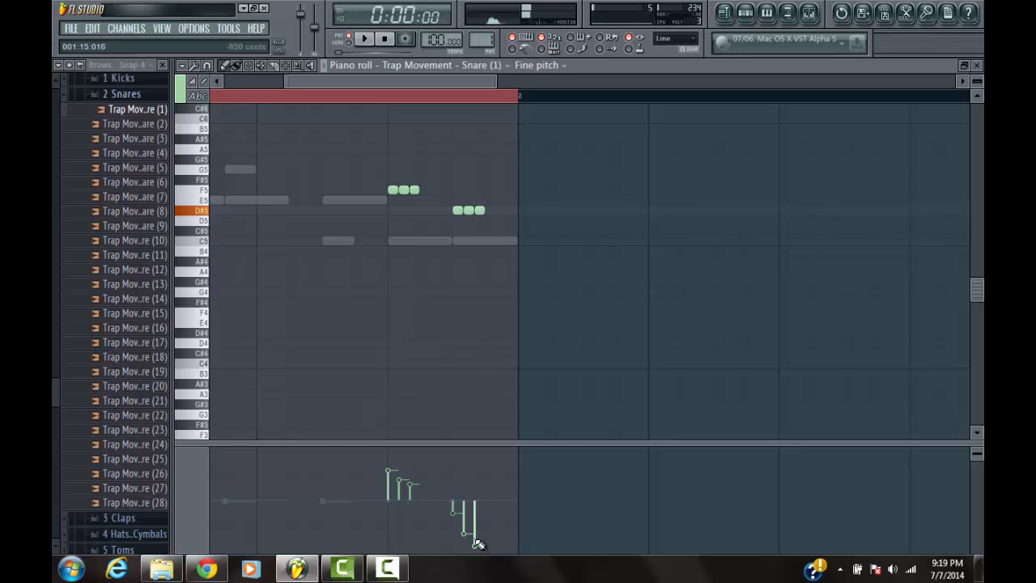
Raise the fine pitch of the last two D#5 snares slightly, then play back the pattern and bring up its channels
drag(478, 544, 480, 538)
key(space)
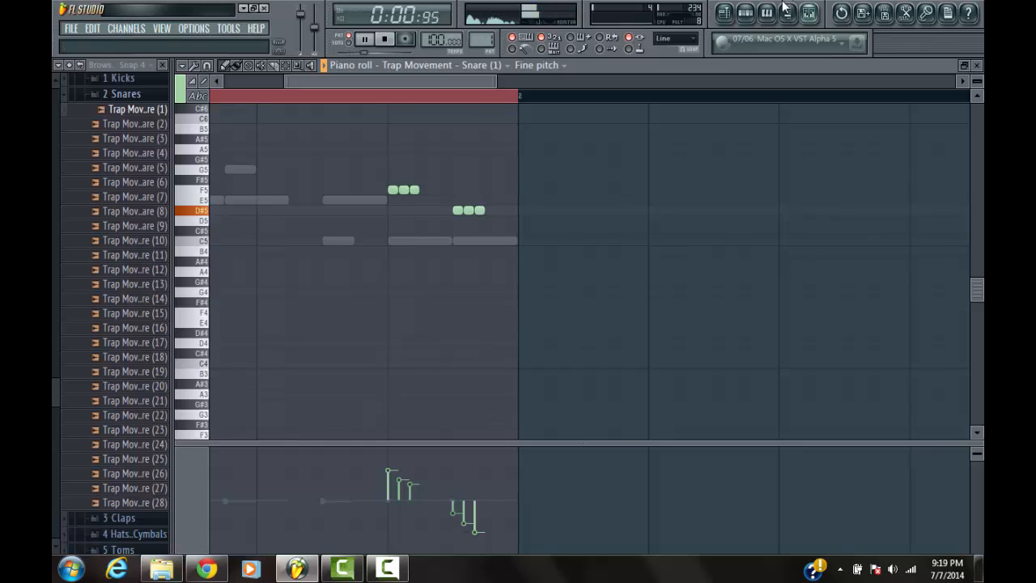
click(745, 12)
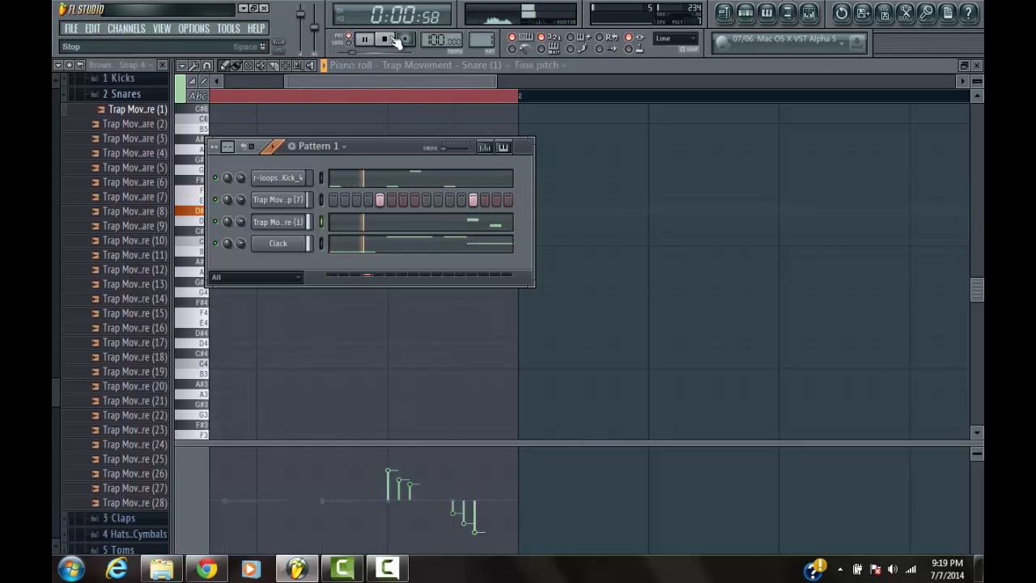
click(387, 39)
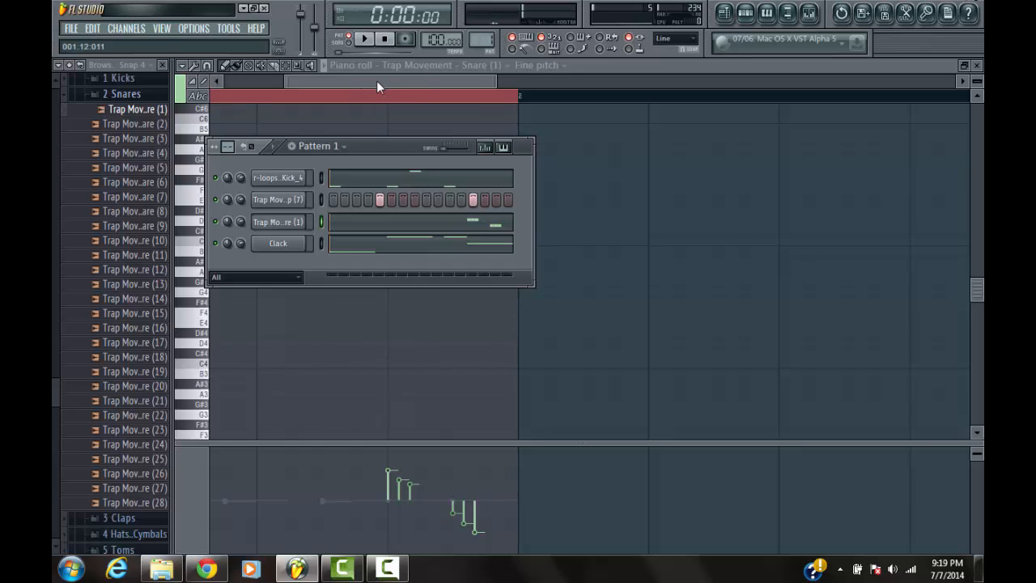
Collapse the snare samples and open the Trap Movement kit's 4 Hats & Cymbals sample folder
click(120, 95)
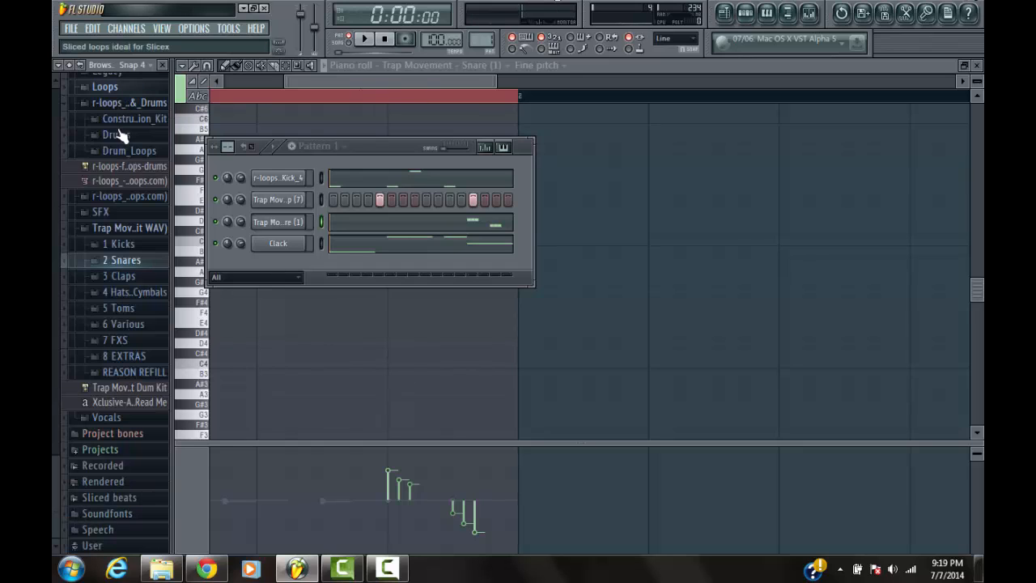
click(127, 233)
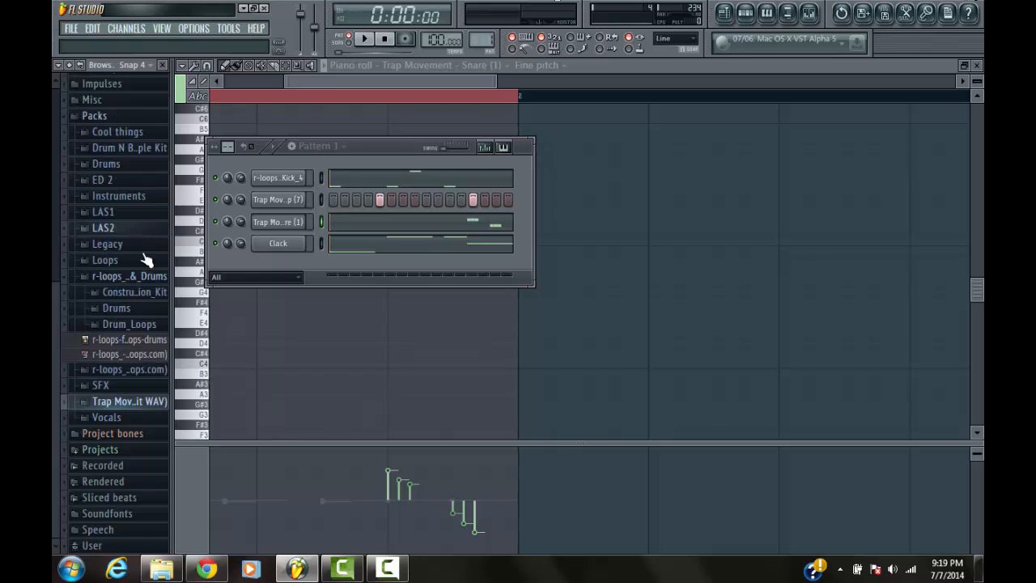
click(126, 403)
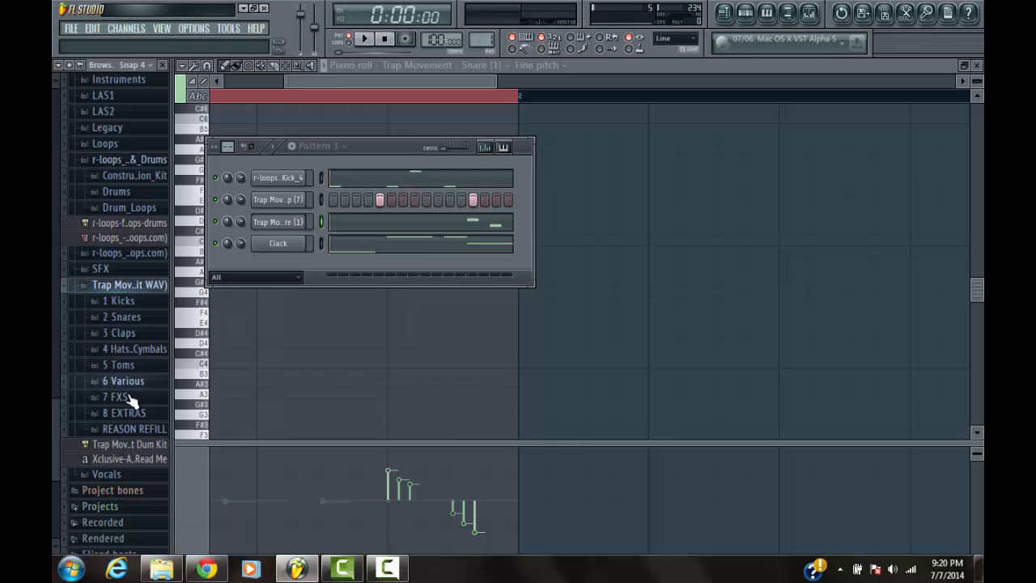
click(130, 349)
scroll(154, 387, down, 1)
click(139, 347)
Audition the Trap Movement hi-hat, cymbal and open-hat samples, ending with HiHat (10)
click(132, 284)
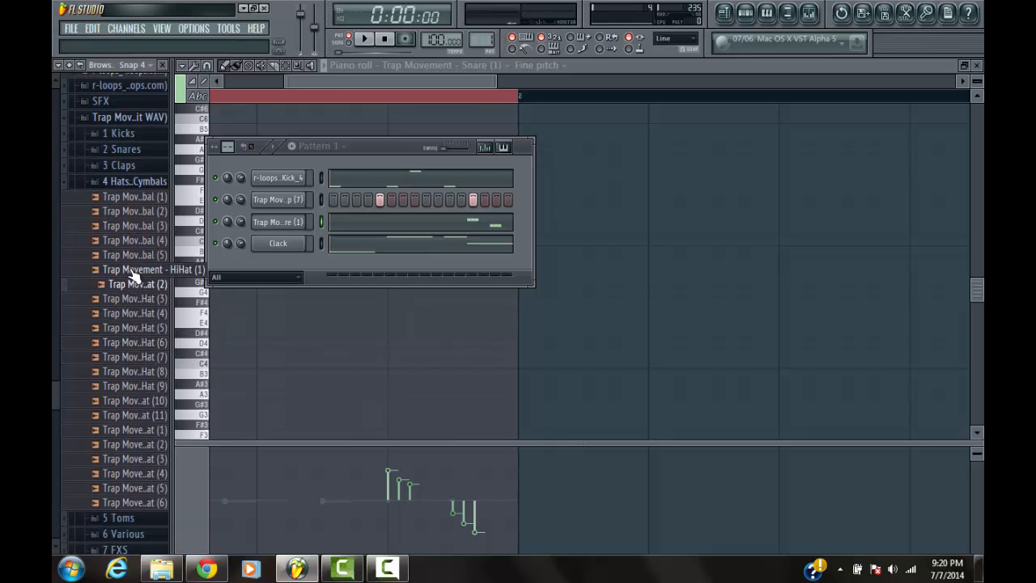
click(134, 270)
click(136, 255)
click(141, 240)
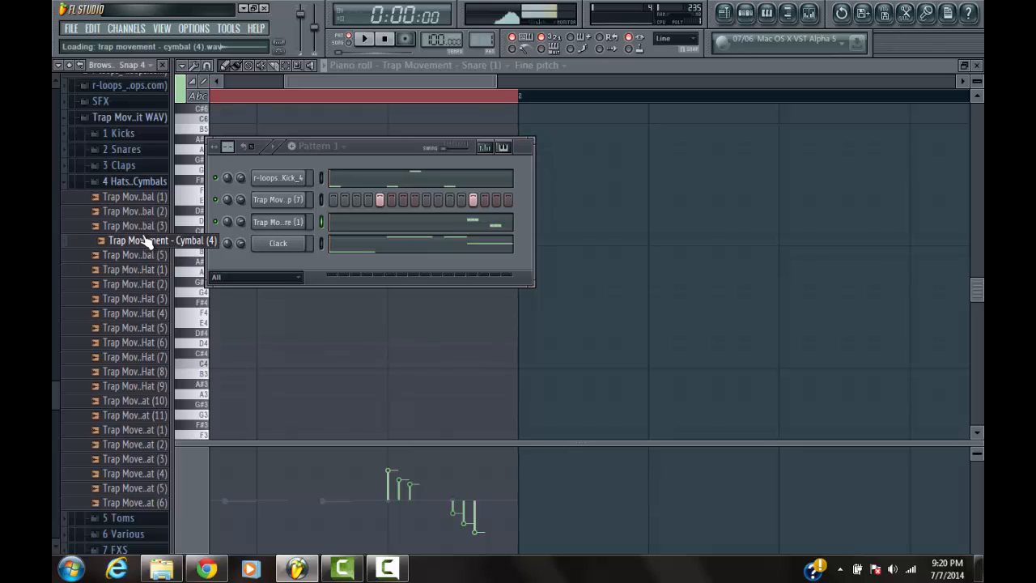
click(150, 226)
click(154, 212)
click(155, 200)
click(145, 475)
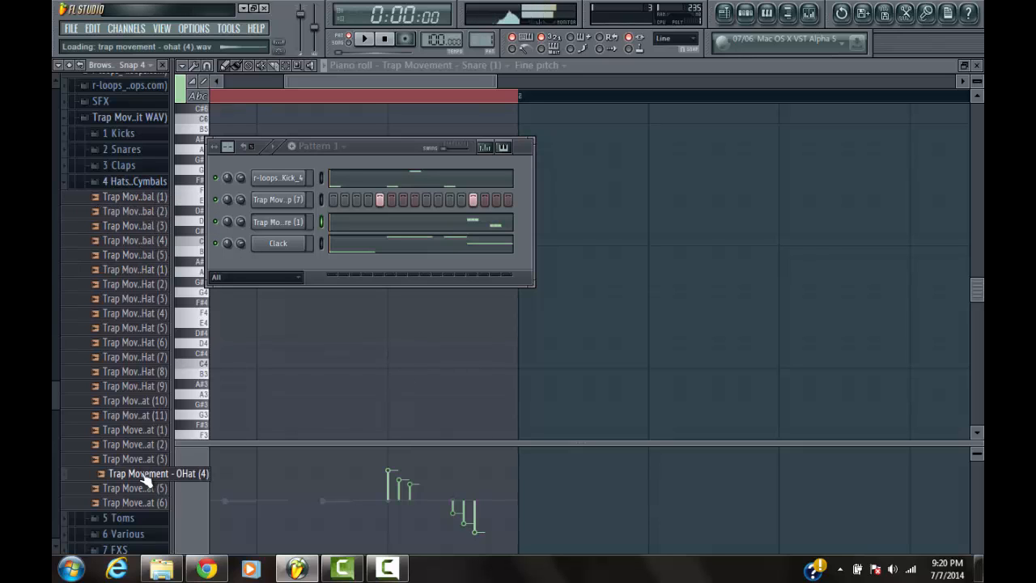
click(149, 460)
click(146, 445)
click(148, 431)
click(150, 416)
click(149, 402)
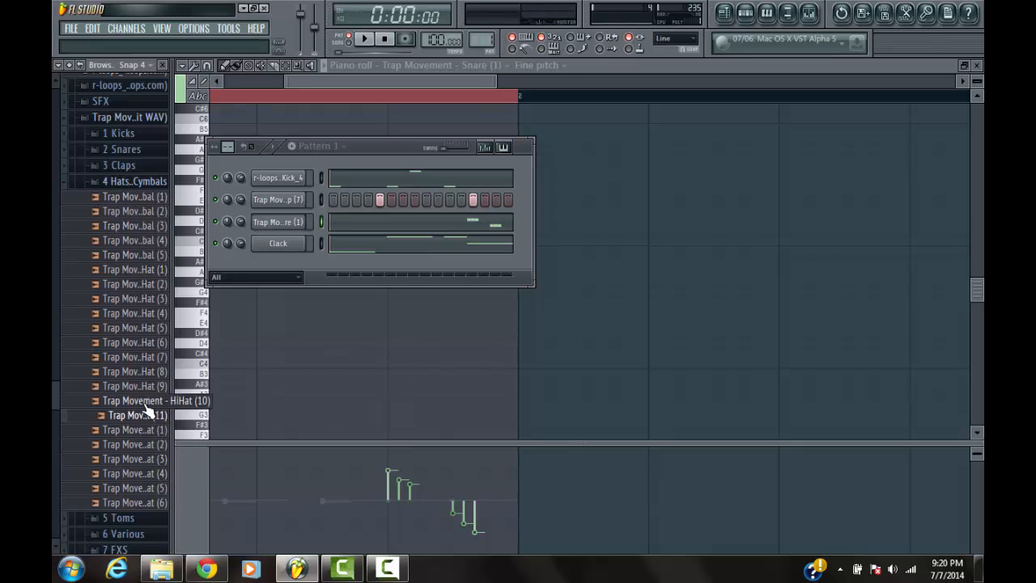
Add Trap Movement - HiHat (10) as a new channel above the snare and open it in the piano roll
drag(148, 410, 289, 214)
right_click(298, 222)
right_click(298, 222)
right_click(300, 223)
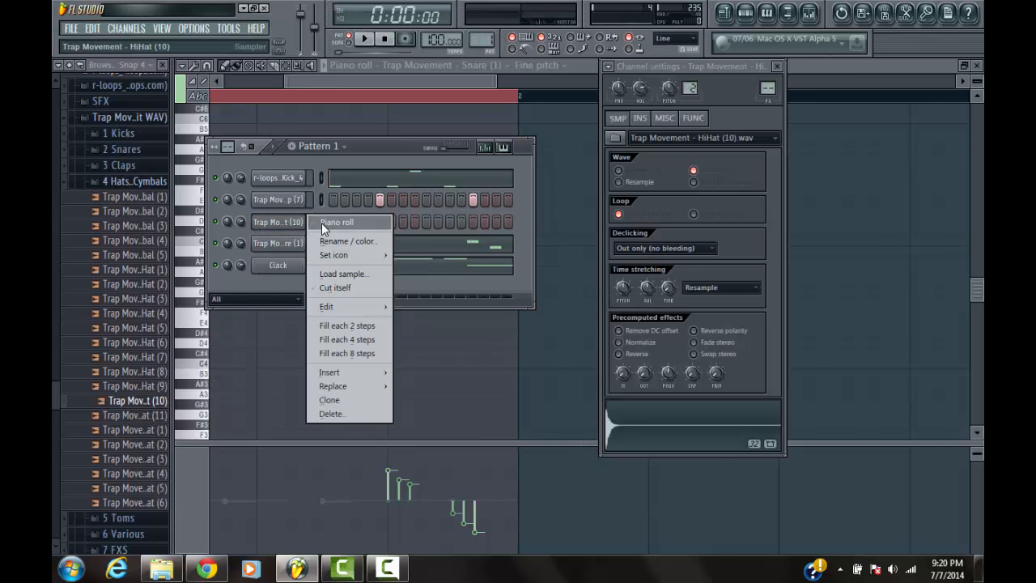
click(332, 220)
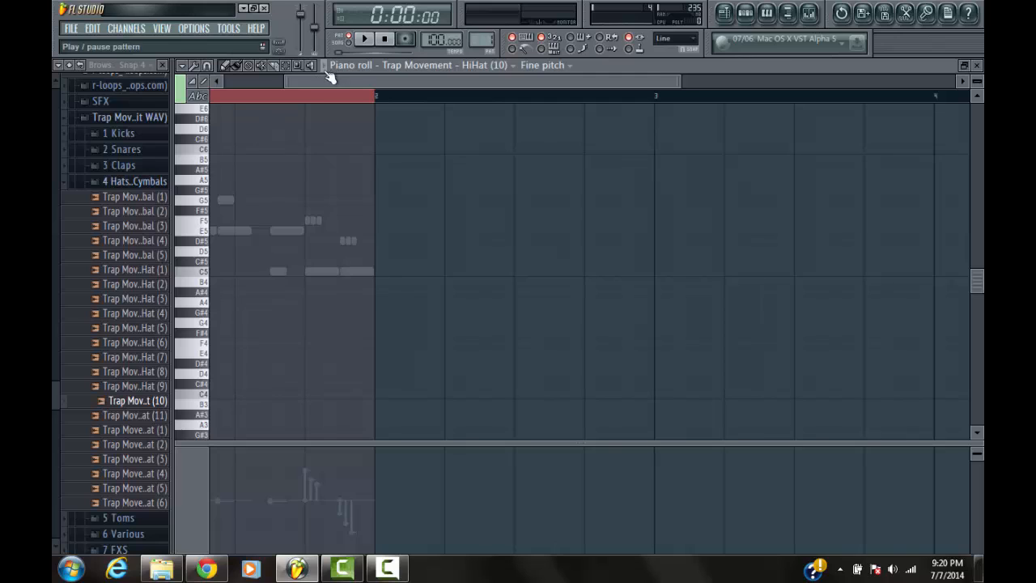
Audition the hi-hat at C5 and G4 and place a short C5 note at the start of bar 1
drag(327, 81, 105, 113)
click(206, 274)
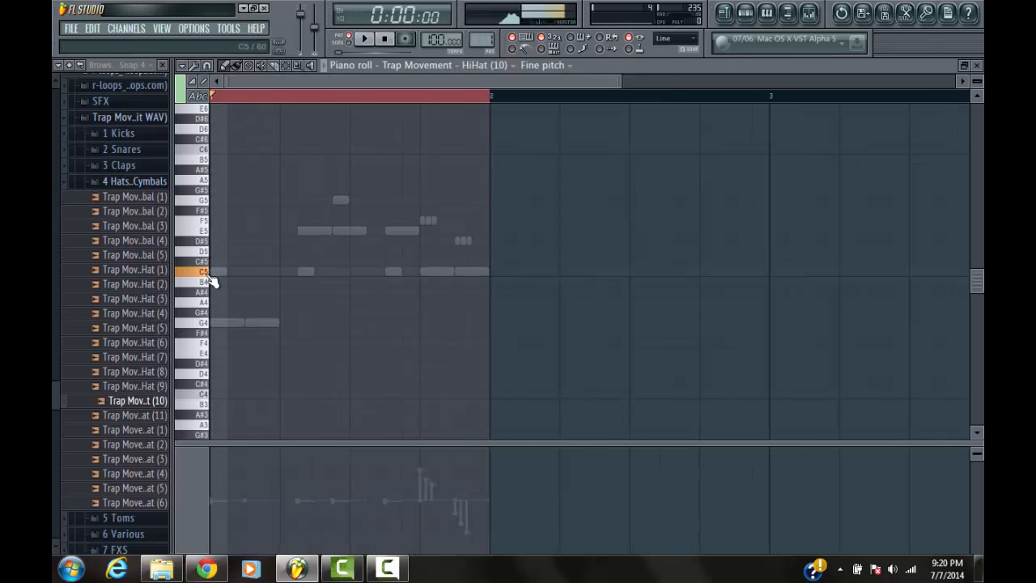
click(209, 328)
click(208, 274)
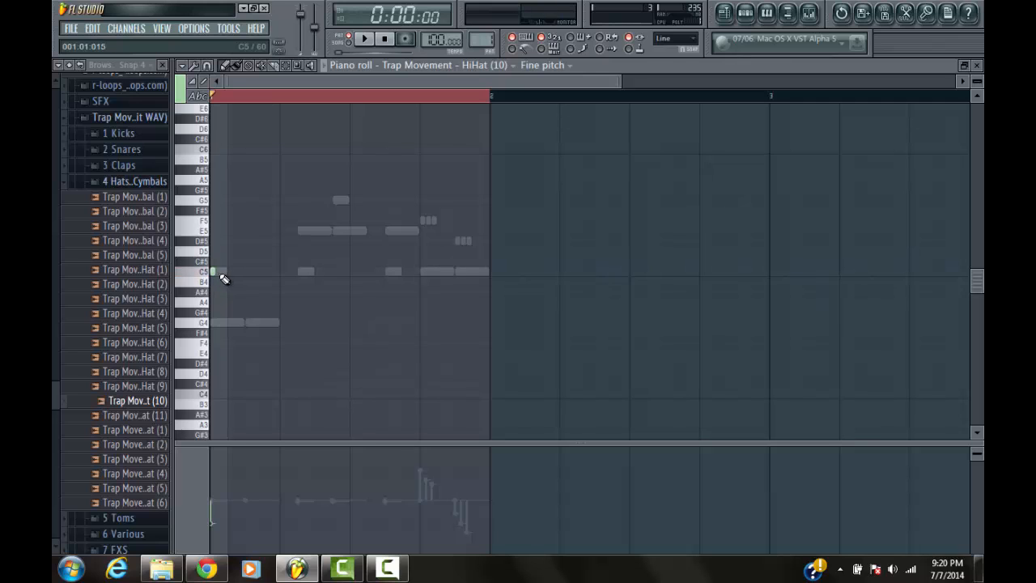
click(220, 274)
scroll(275, 108, up, 2)
scroll(281, 92, up, 6)
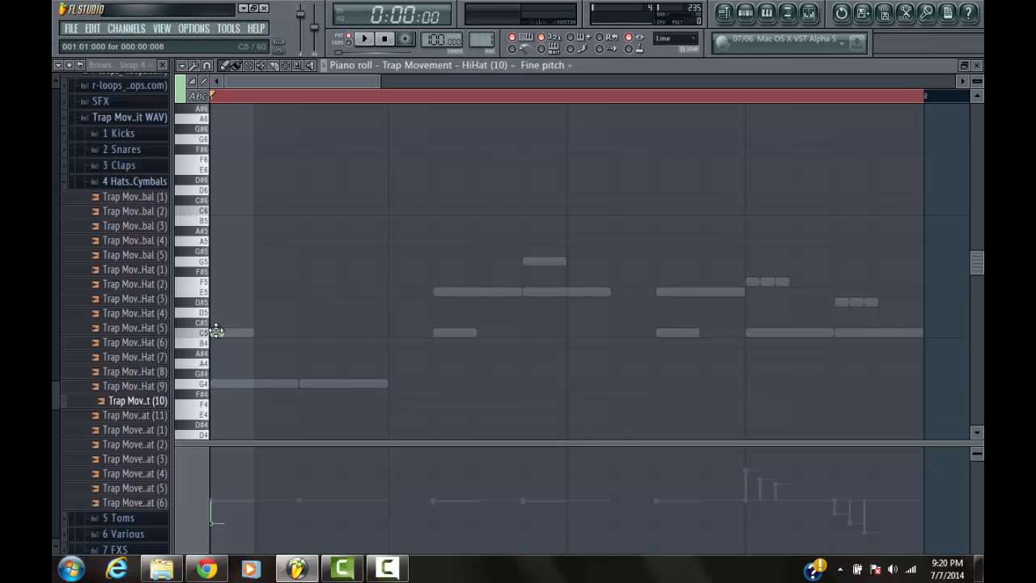
Replace the short note with a one-step C5 hi-hat, trying 1/6 step and no snap before setting the snap to Line
click(675, 38)
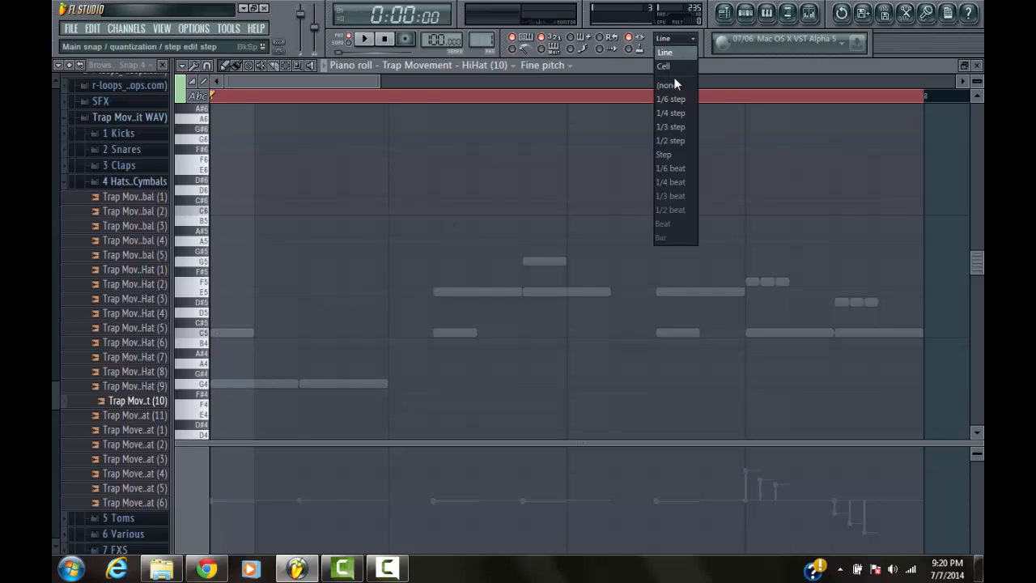
click(679, 99)
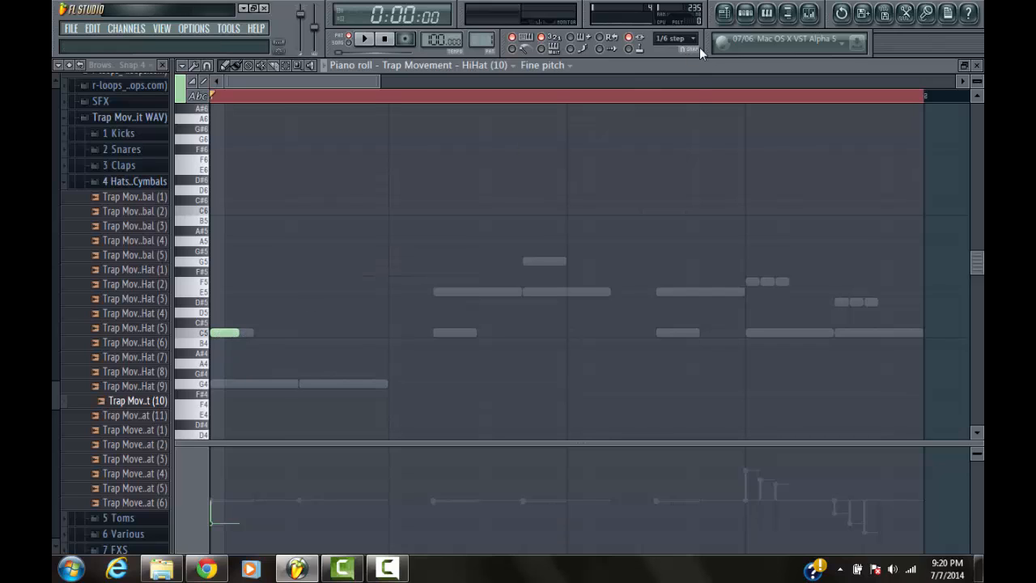
click(677, 38)
click(676, 54)
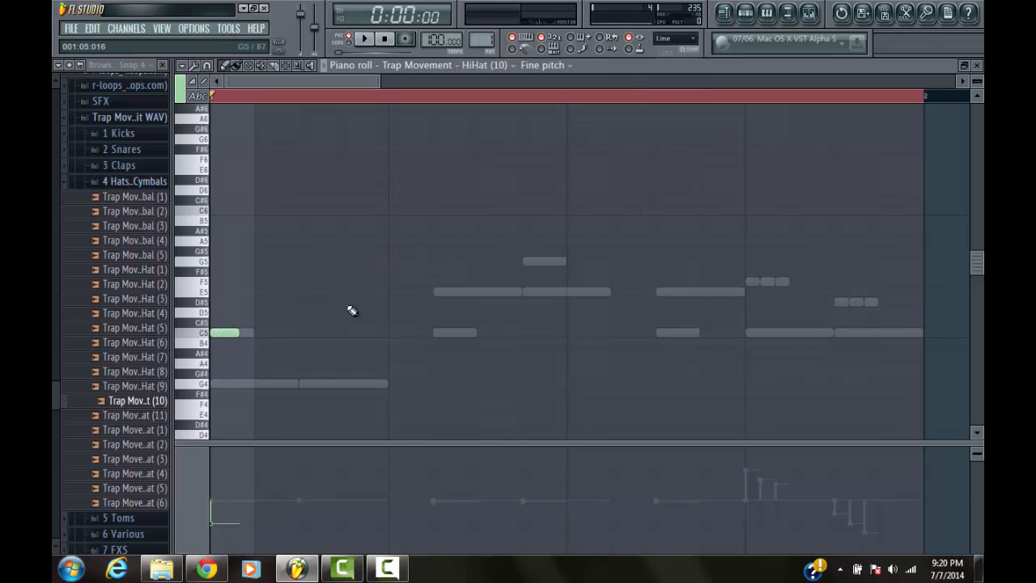
click(688, 39)
click(678, 101)
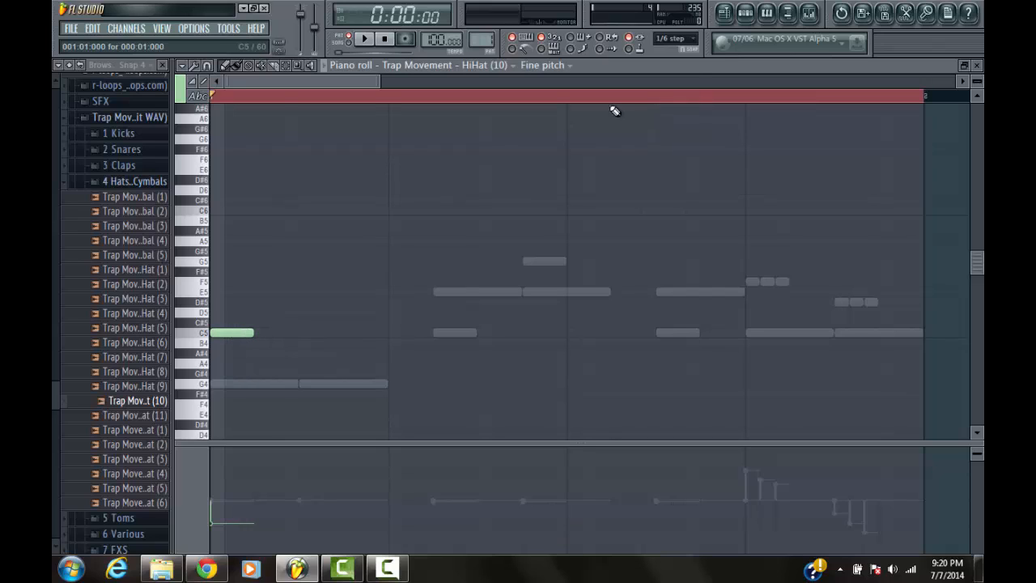
click(693, 39)
click(679, 78)
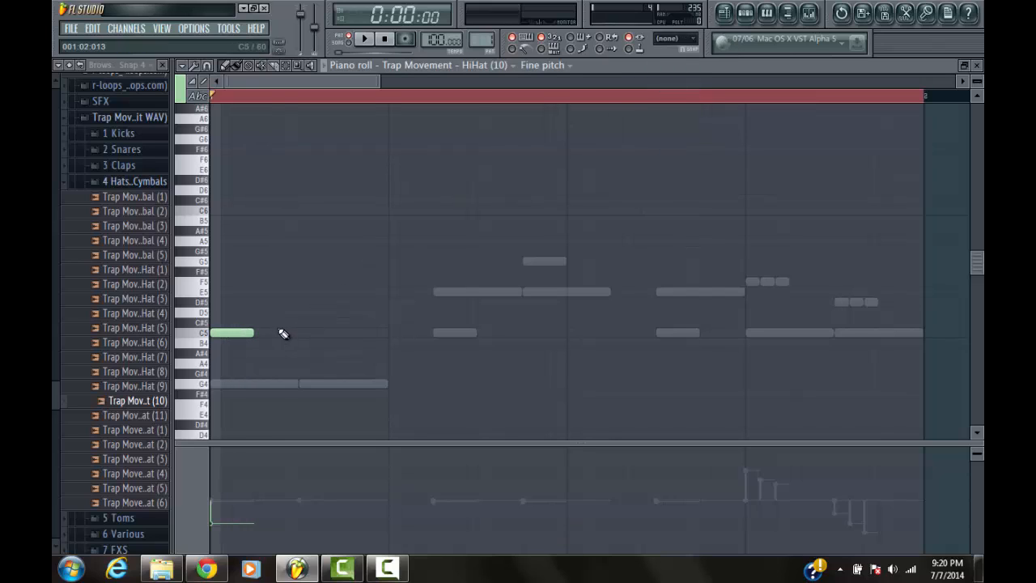
click(684, 39)
click(676, 54)
Play the pattern and place one-step C5 hi-hat notes on steps 2 to 8
key(space)
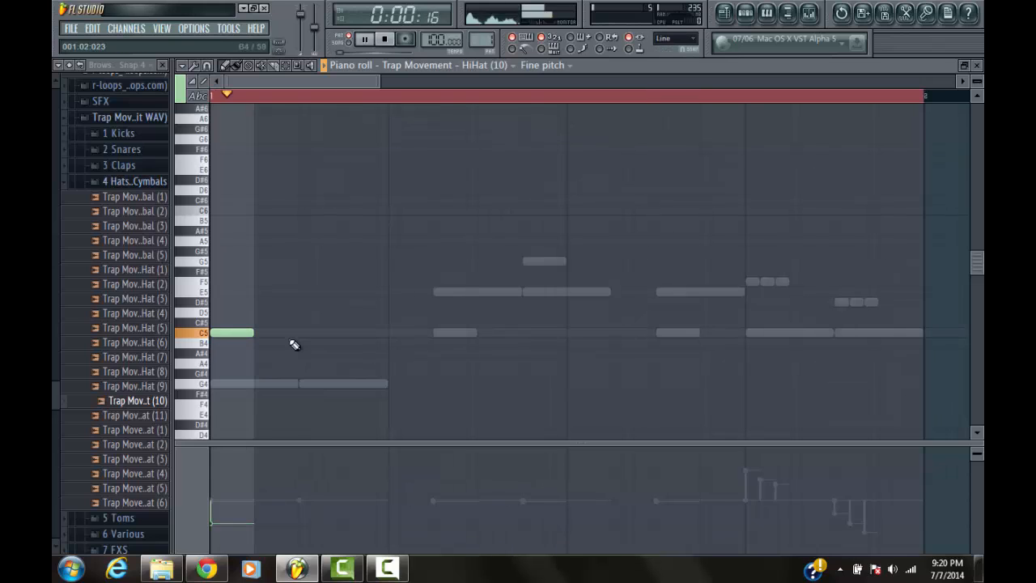
click(276, 333)
click(320, 333)
click(364, 332)
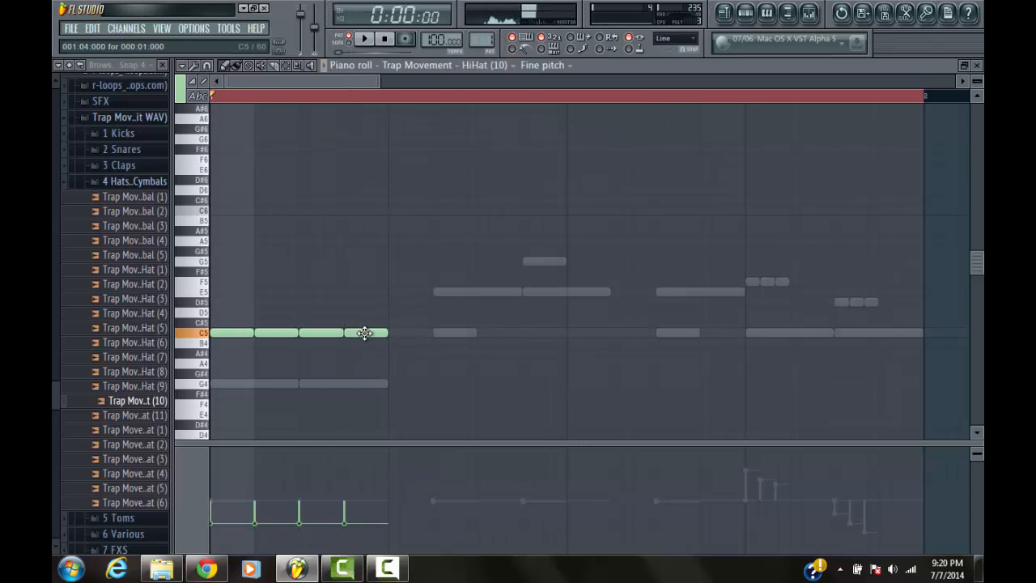
click(409, 333)
click(458, 333)
click(506, 333)
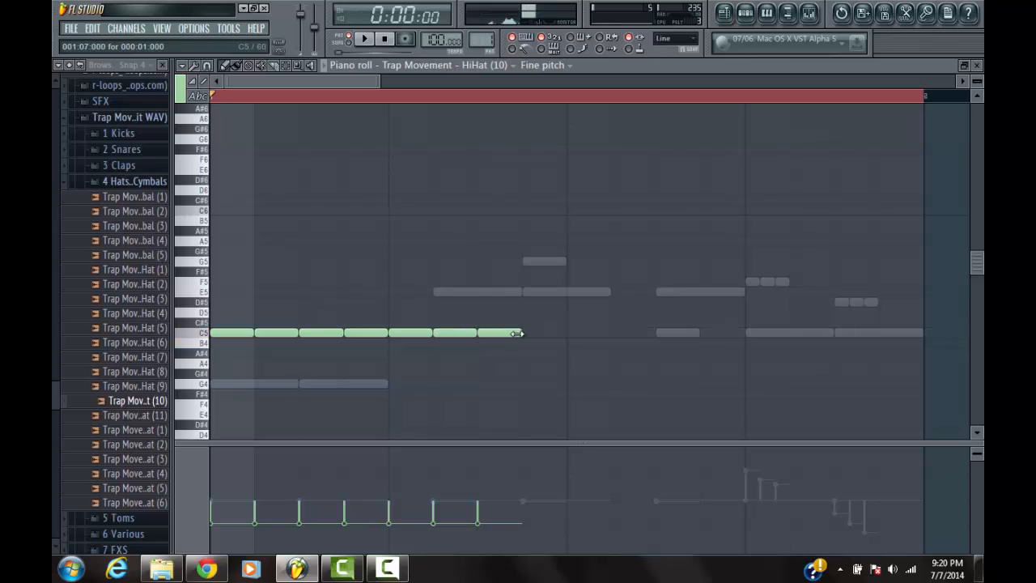
click(545, 332)
scroll(547, 328, down, 4)
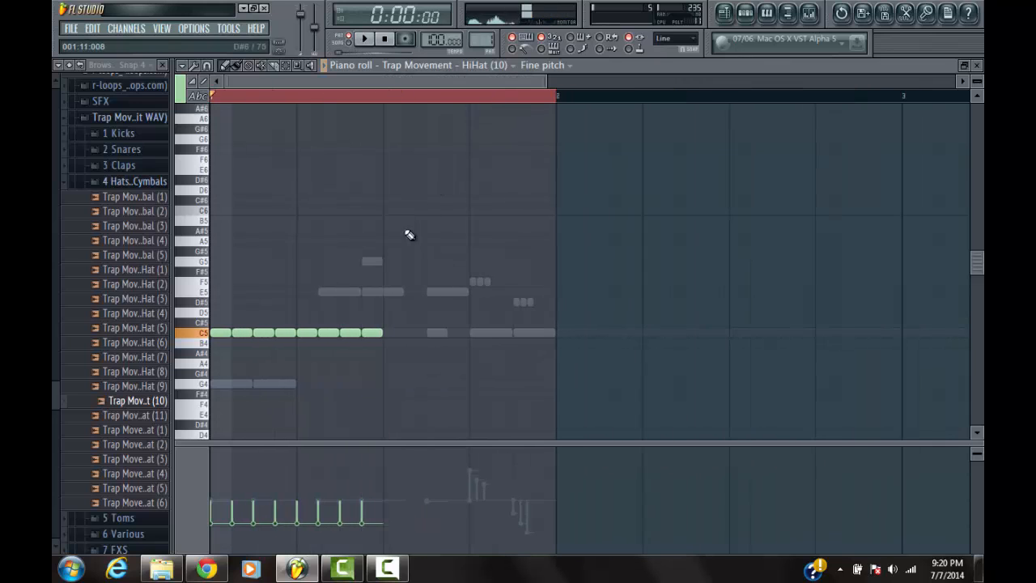
Replace the hi-hats on steps 5 to 8 with eight half-step C5 notes using 1/6 step snap, then restore Line snap
click(687, 44)
click(681, 101)
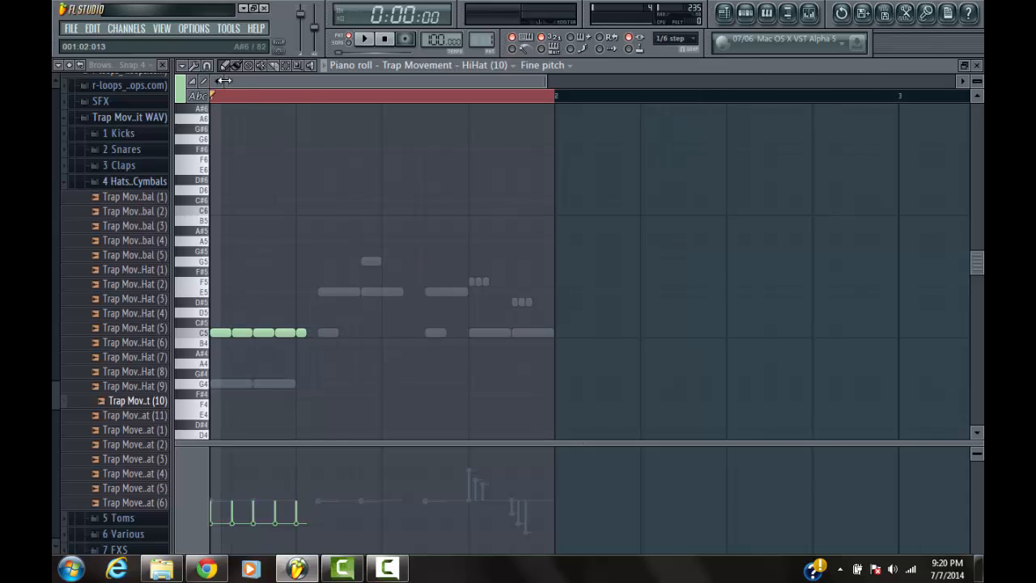
click(677, 39)
click(682, 53)
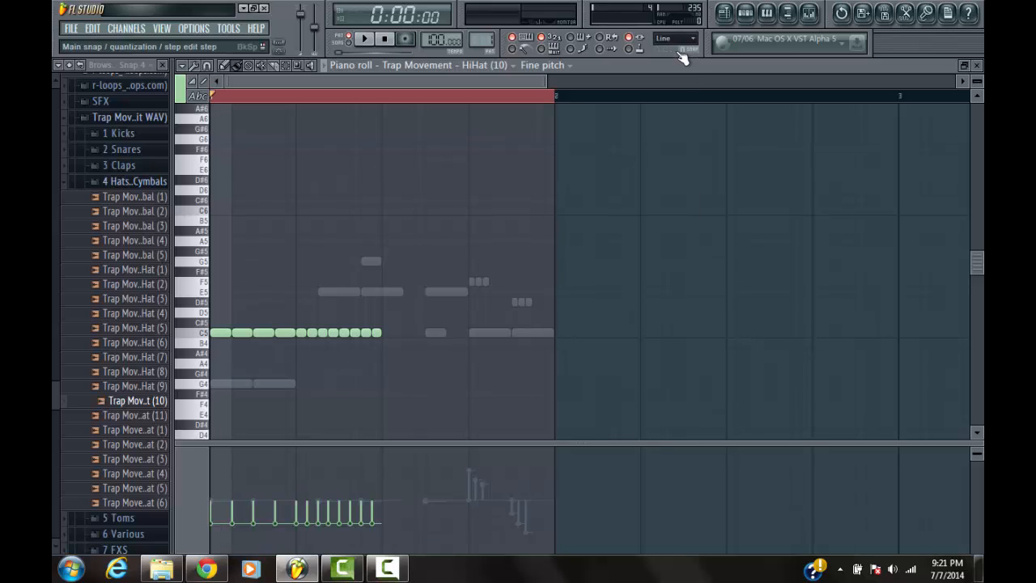
Duplicate all the C5 hi-hat notes onto steps 9 to 16 and select every hi-hat note
key(ctrl+a)
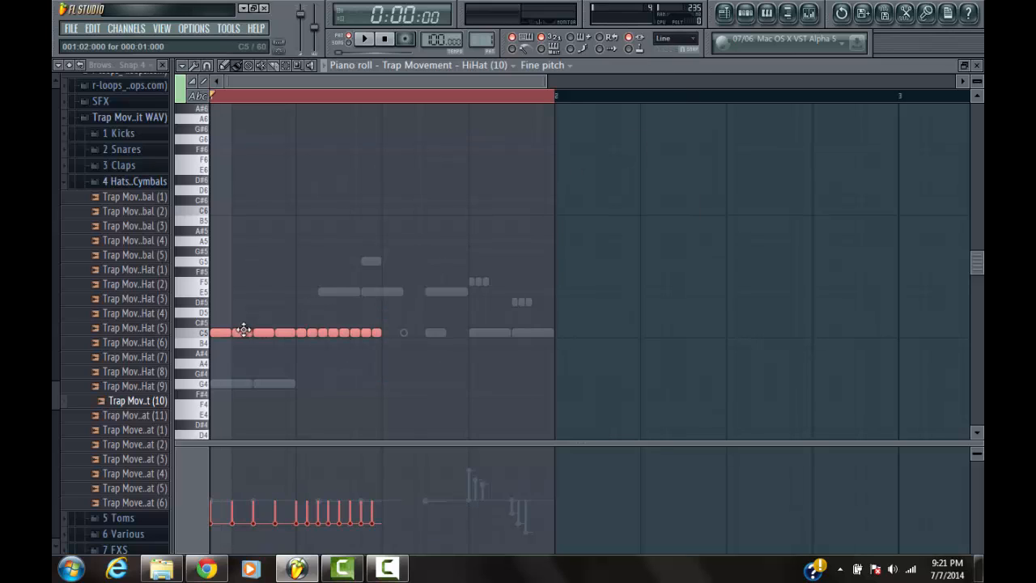
drag(243, 332, 414, 332)
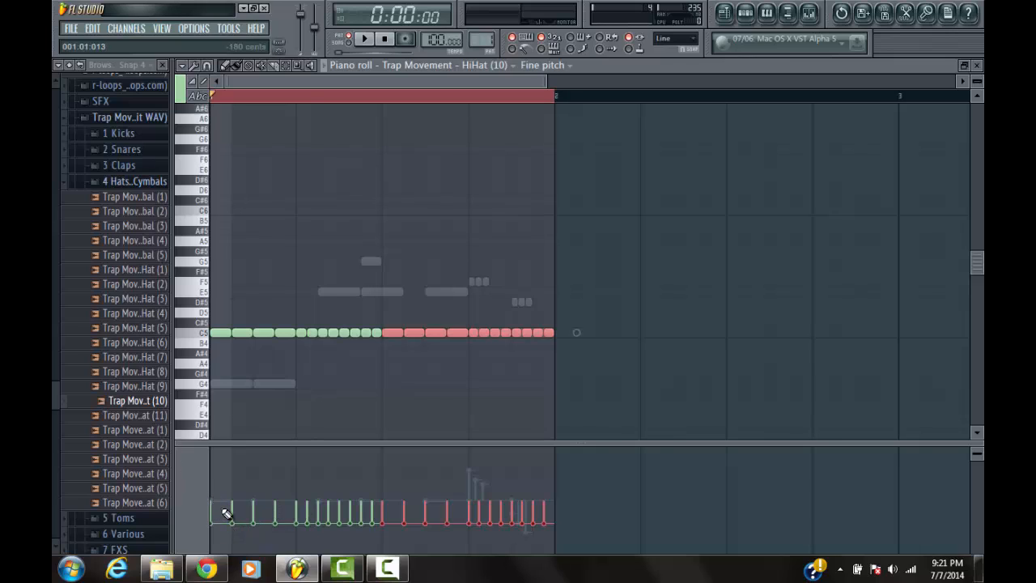
key(ctrl+a)
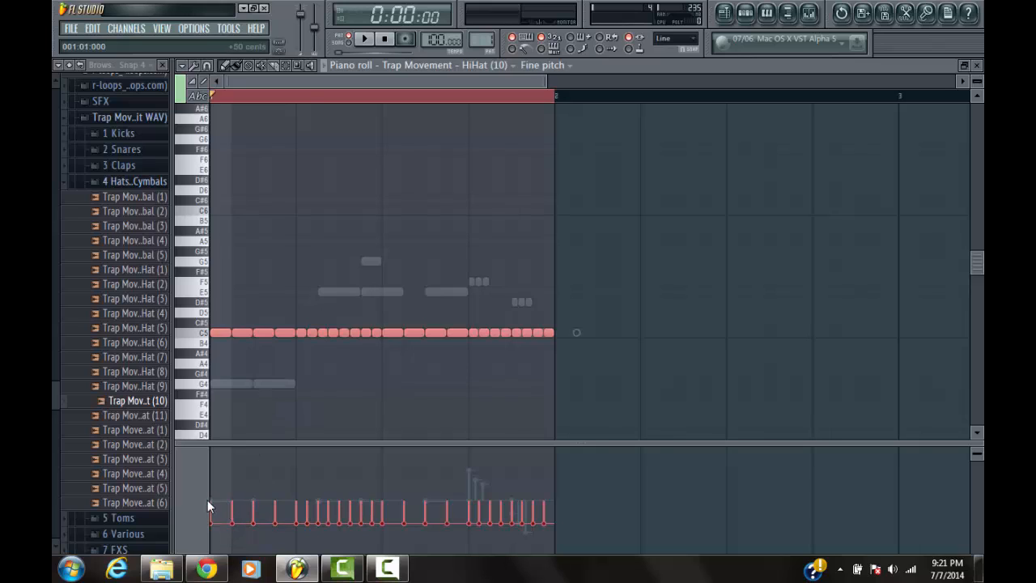
Redraw the fine pitch of all the hi-hat notes close to the centre line with slight variations and play the pattern
drag(208, 502, 296, 503)
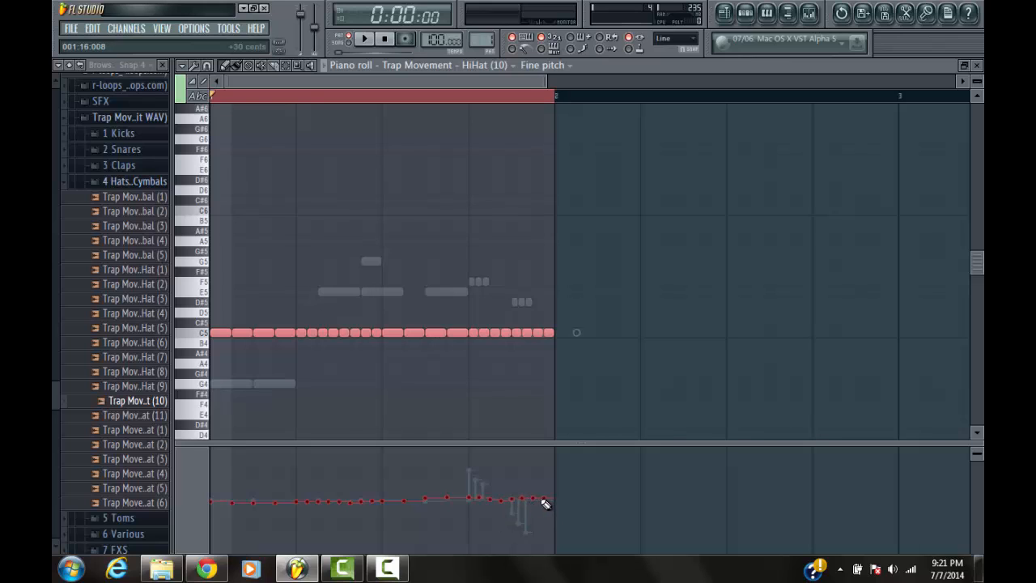
key(space)
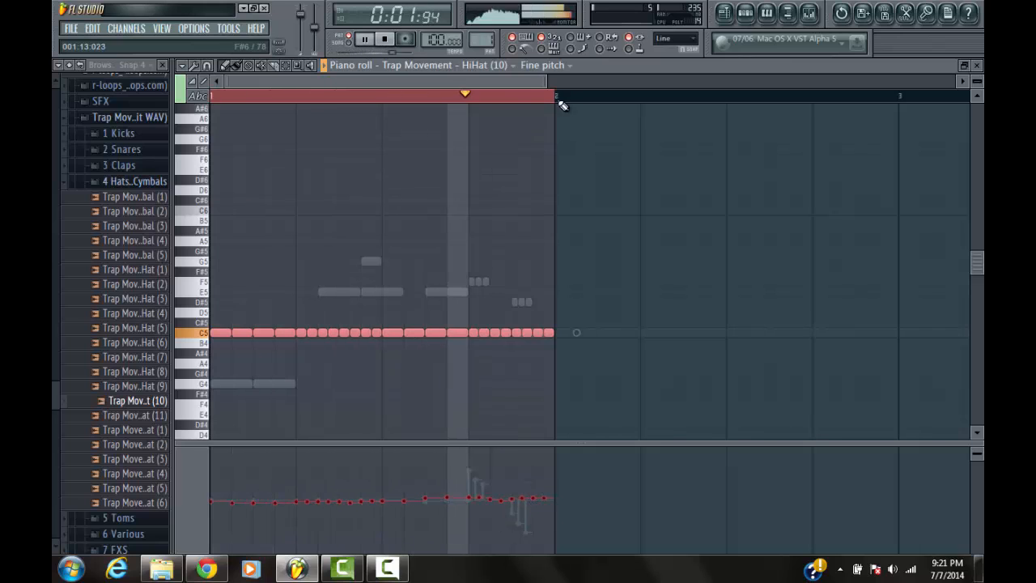
click(749, 16)
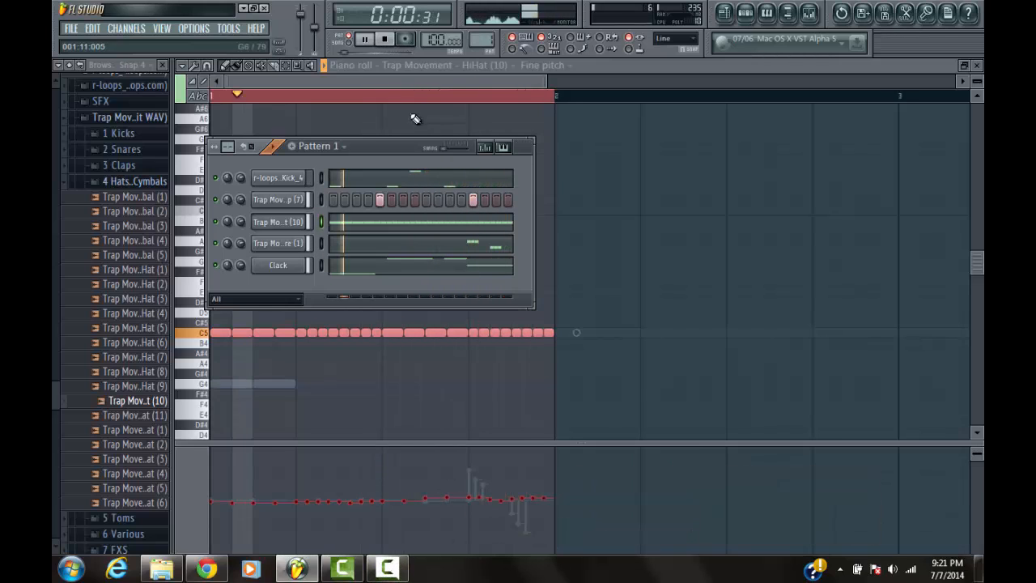
click(384, 39)
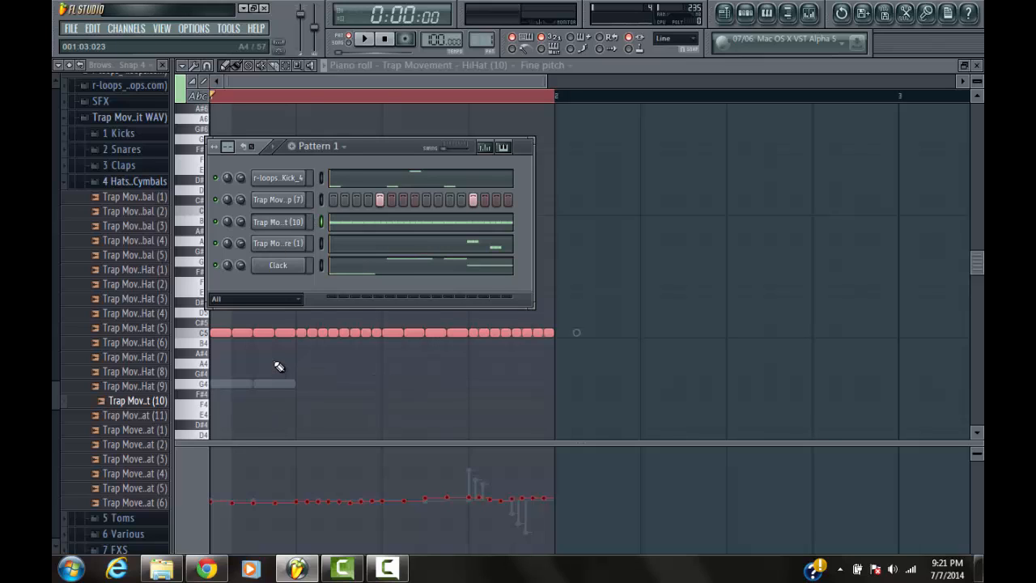
click(279, 148)
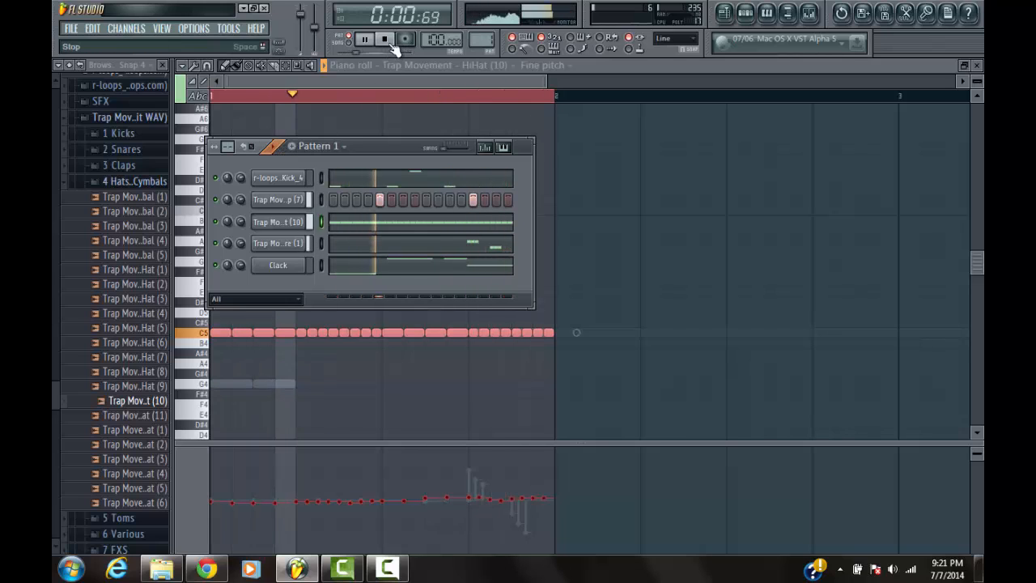
click(387, 40)
Assign the kick and clap channels to free mixer tracks 3 and 4
click(276, 180)
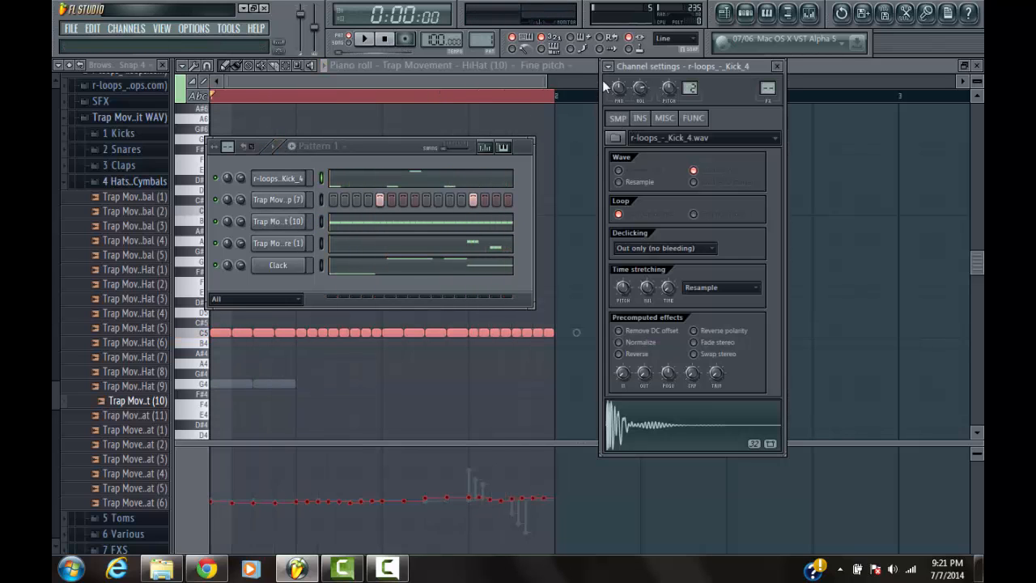
click(608, 66)
click(634, 99)
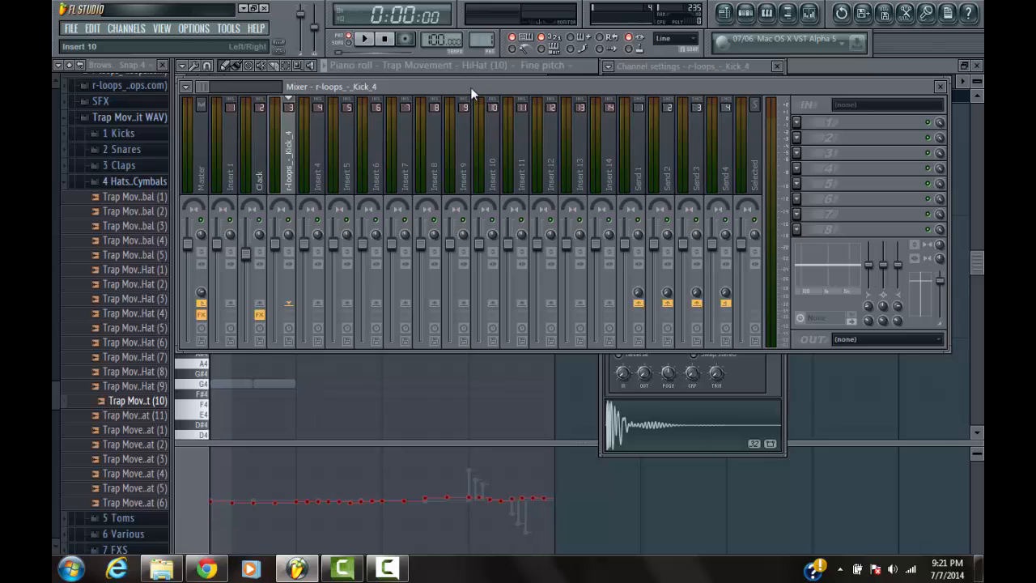
drag(472, 94, 465, 289)
click(275, 202)
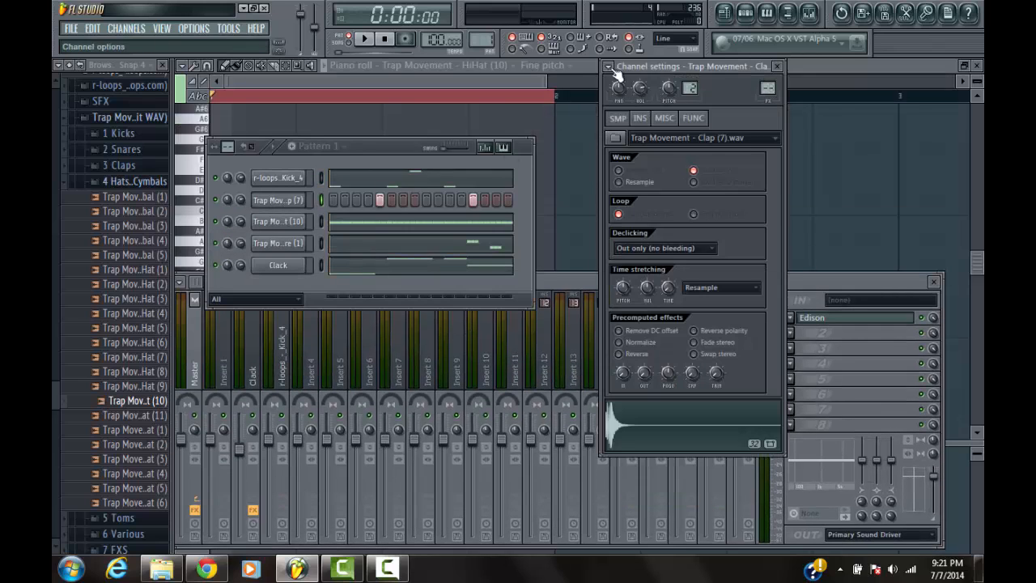
click(609, 67)
click(685, 101)
Assign the hi-hat and snare channels to free mixer tracks 5 and 6
click(285, 223)
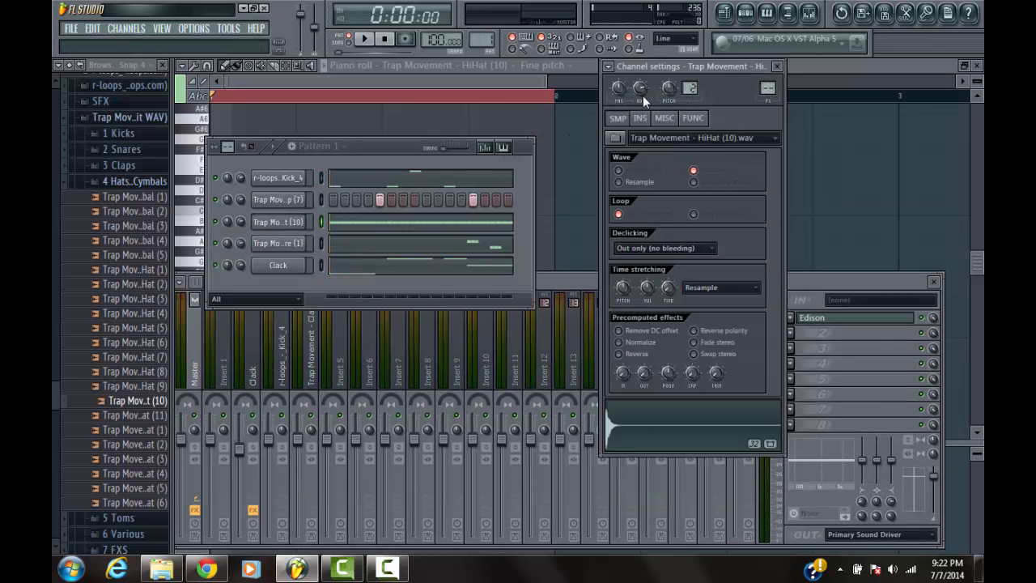
click(610, 66)
click(659, 100)
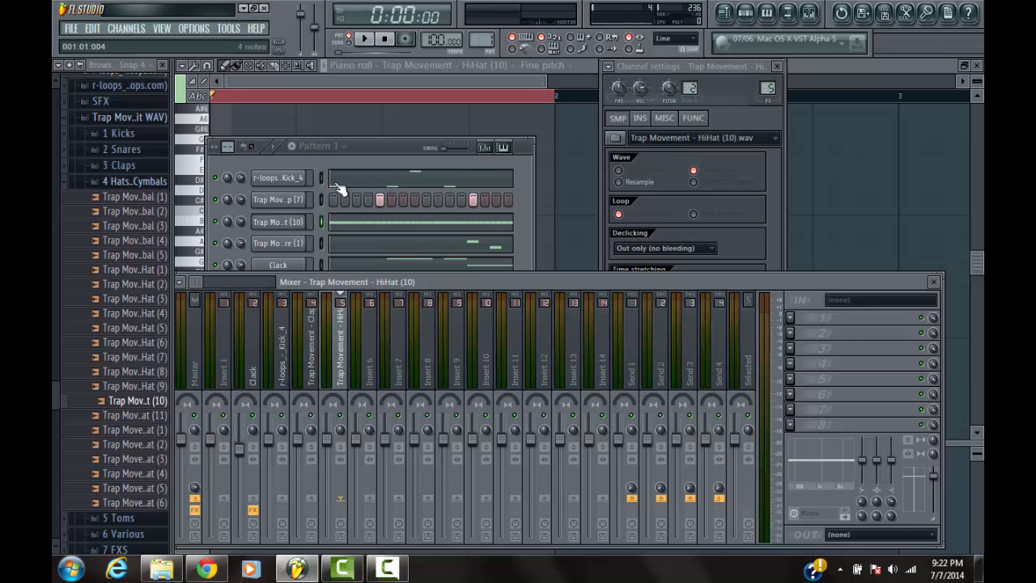
drag(376, 281, 396, 299)
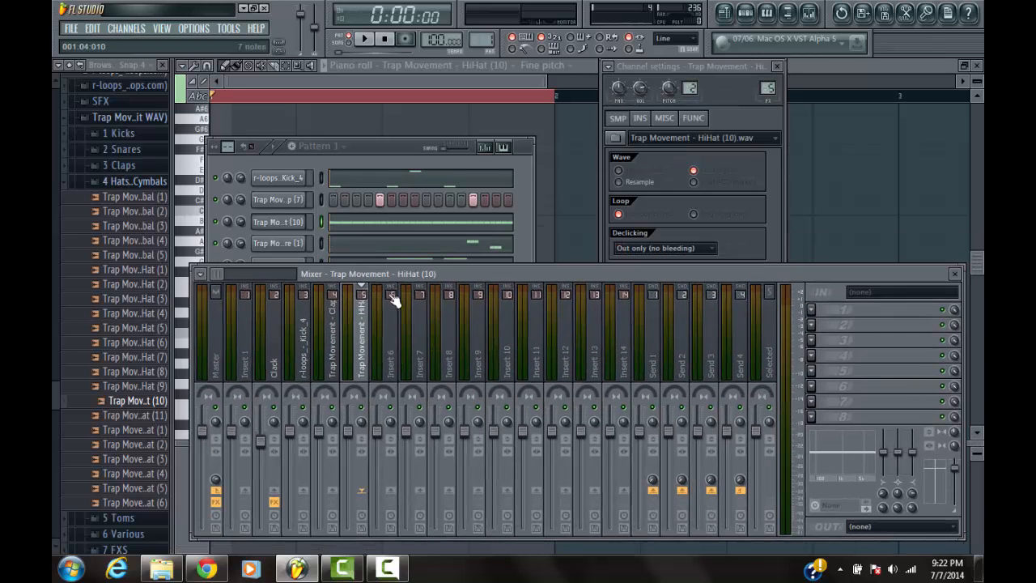
drag(383, 146, 442, 110)
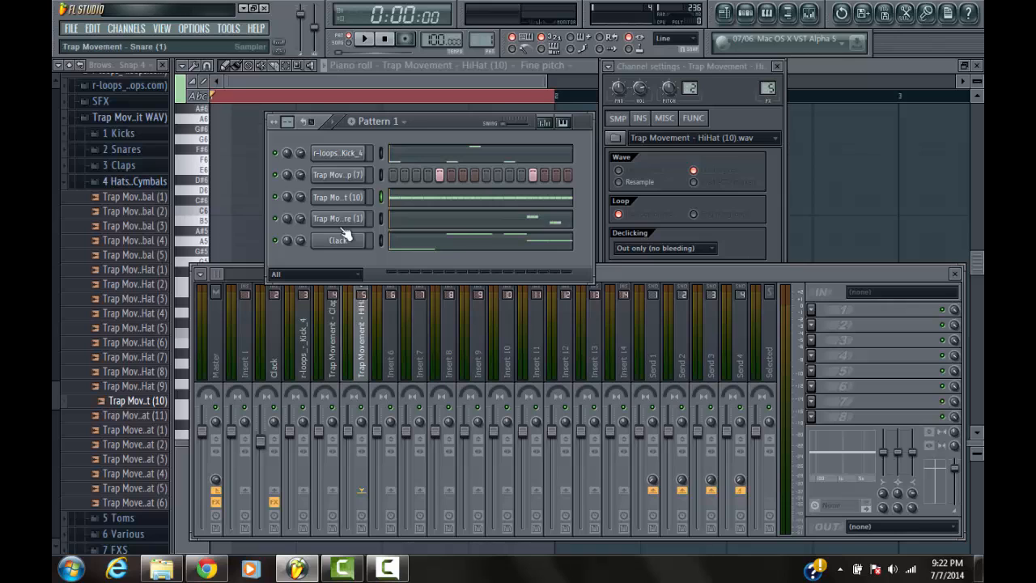
click(340, 220)
click(609, 66)
click(627, 98)
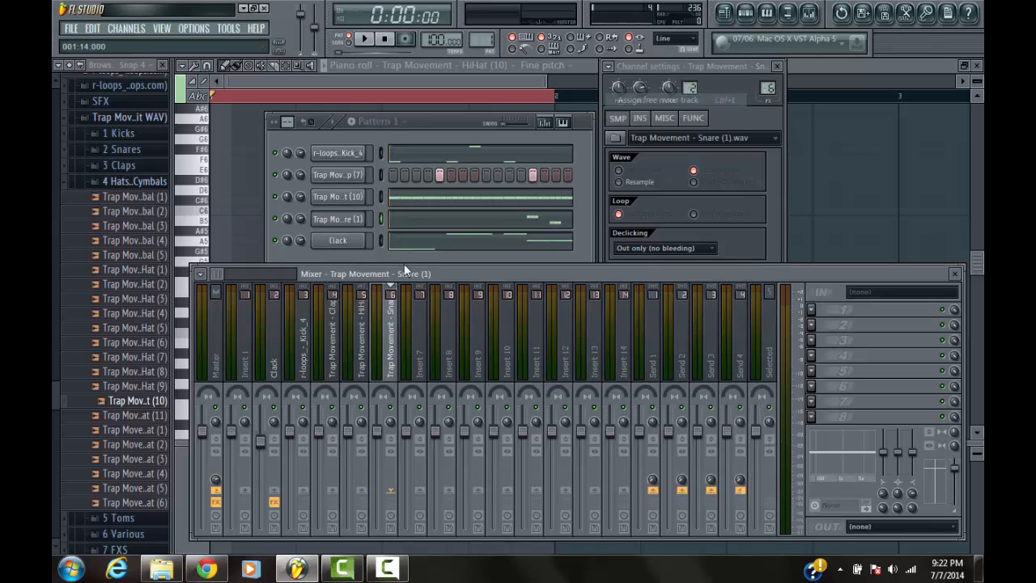
drag(370, 274, 365, 256)
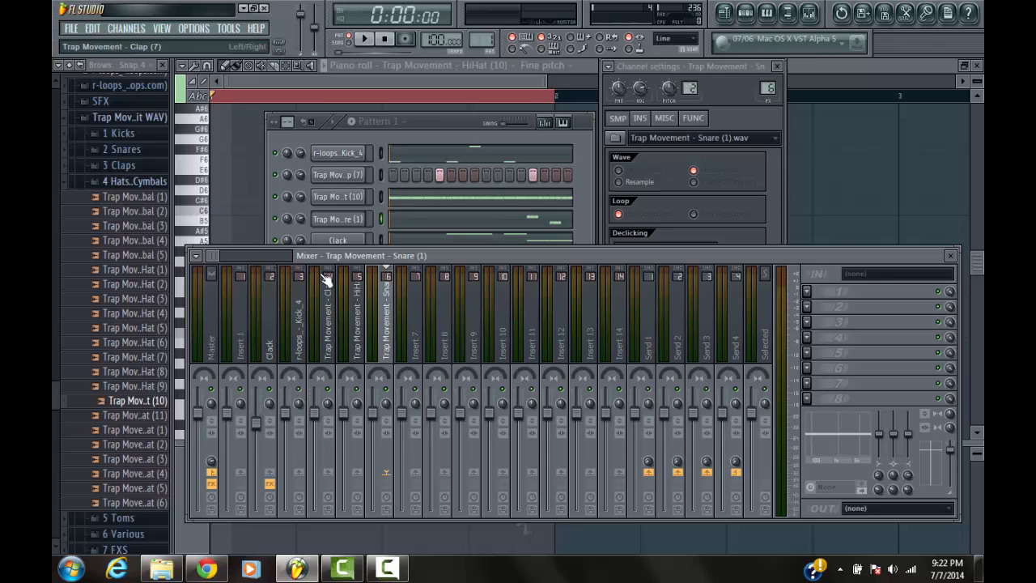
Play the pattern and add Fruity Parametric EQ 2 to the first effect slot of the kick's mixer track
key(space)
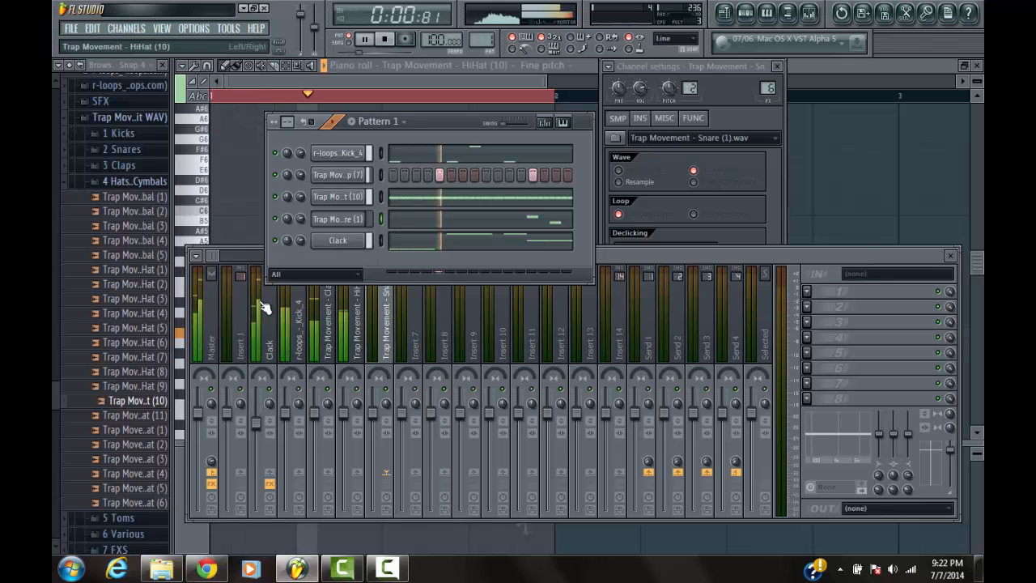
click(238, 254)
drag(243, 253, 167, 254)
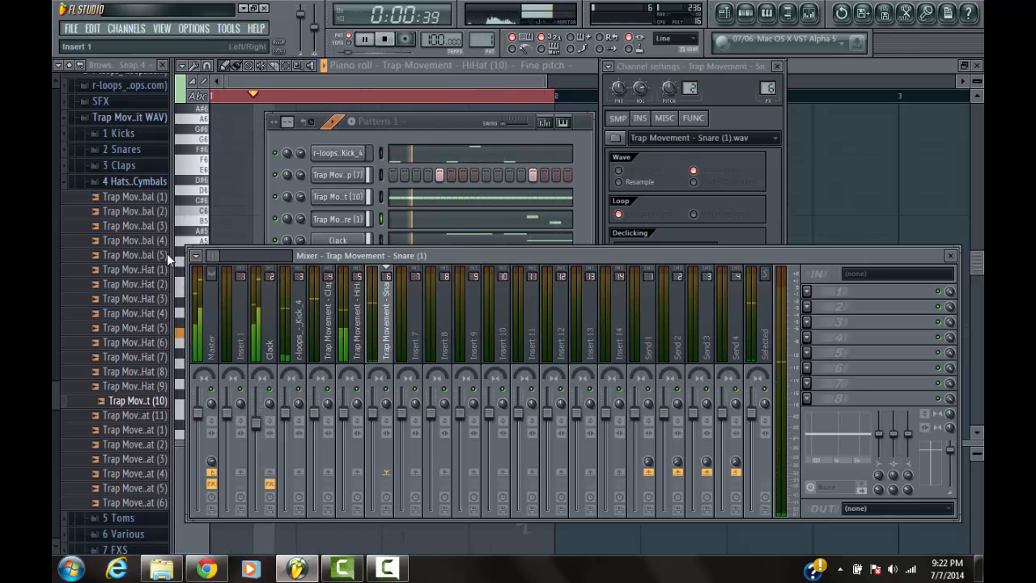
click(301, 318)
click(807, 291)
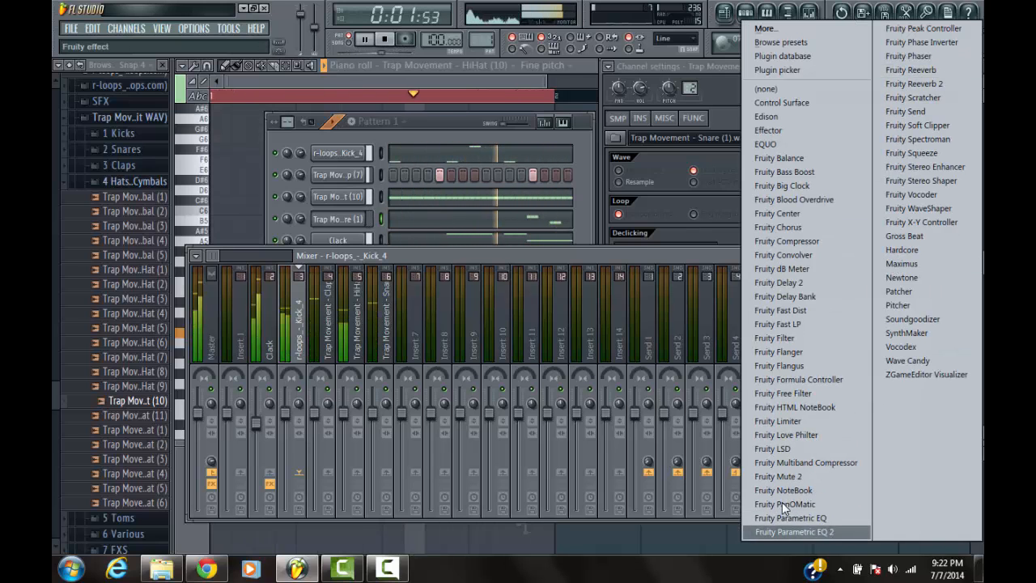
click(791, 532)
Cut the kick's lowest frequencies with EQ band 1, boost the low bass with band 2, and stop playback
drag(259, 277, 233, 336)
drag(253, 291, 271, 278)
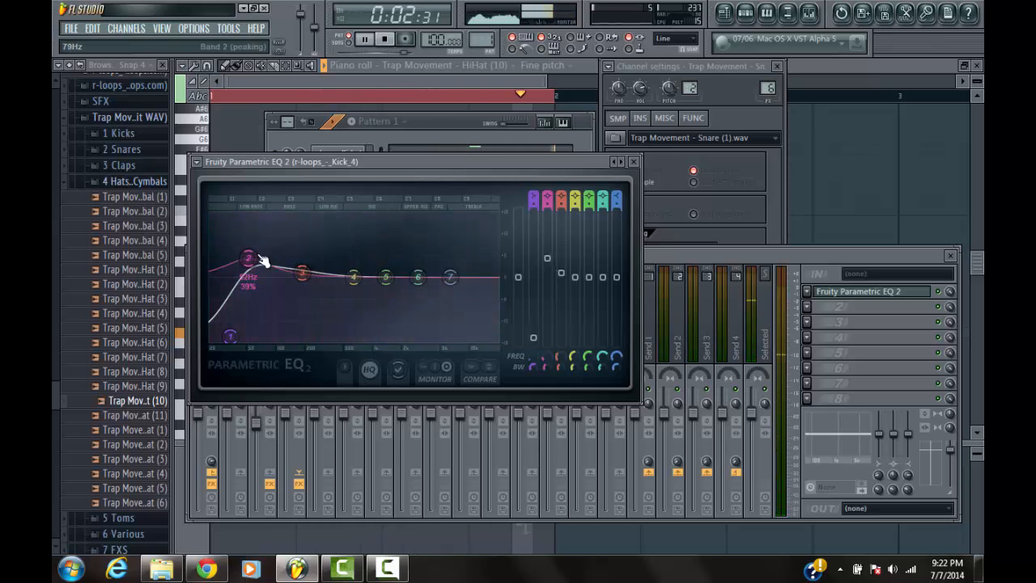
click(385, 39)
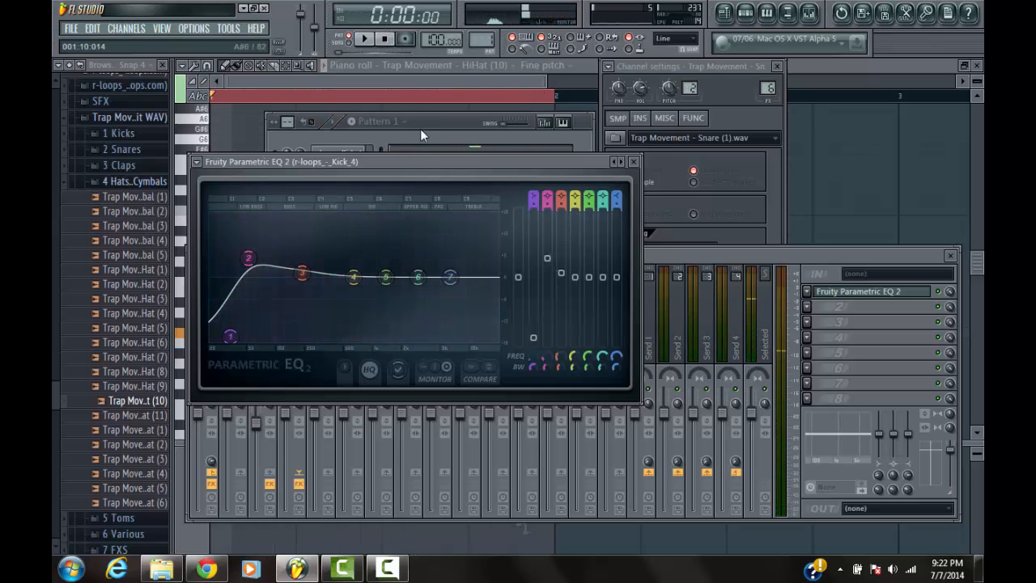
Collapse the 4 Hats & Cymbals folder and add Fruity Reeverb 2 to the clap's mixer track
click(421, 129)
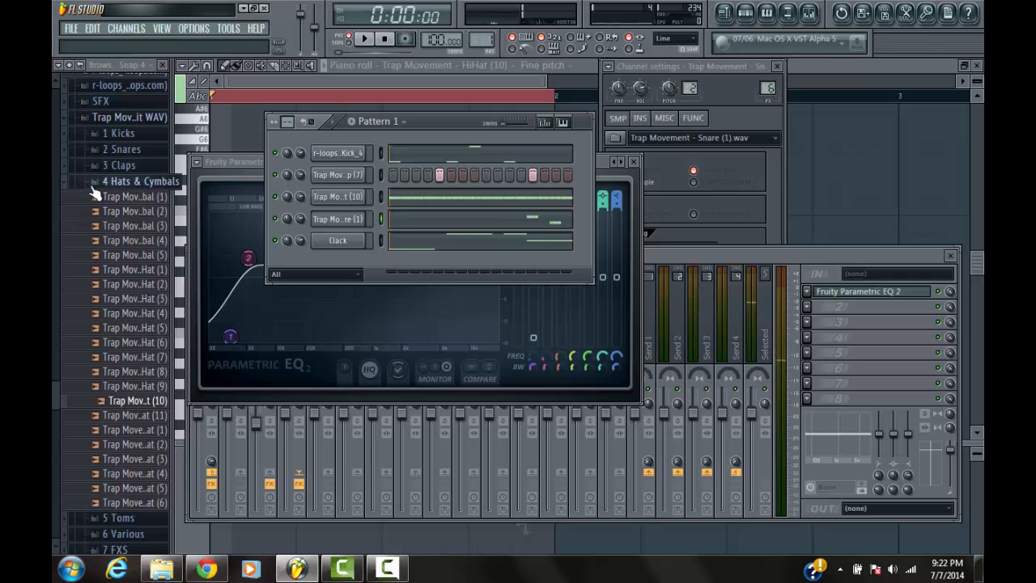
click(122, 181)
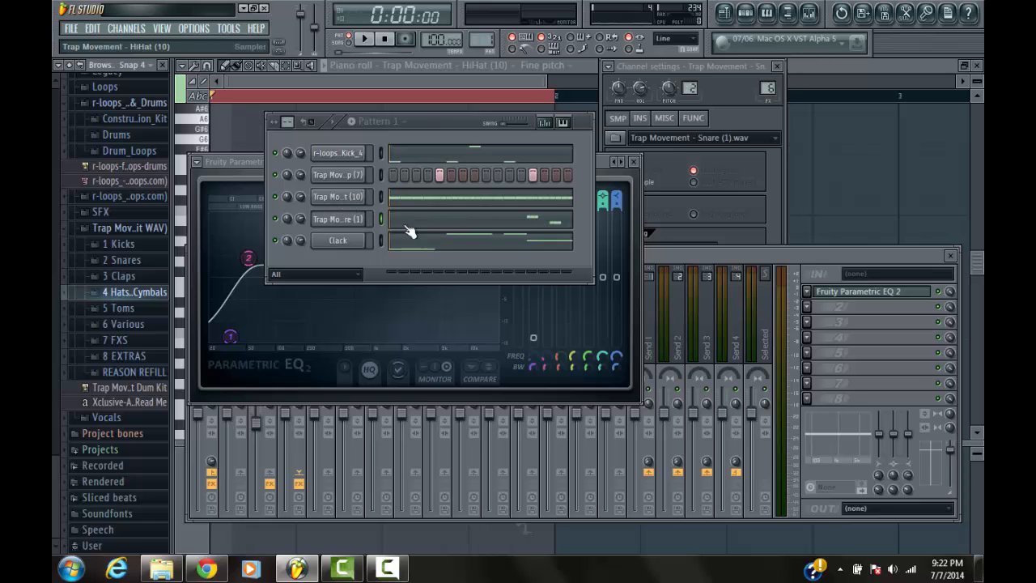
drag(683, 256, 639, 219)
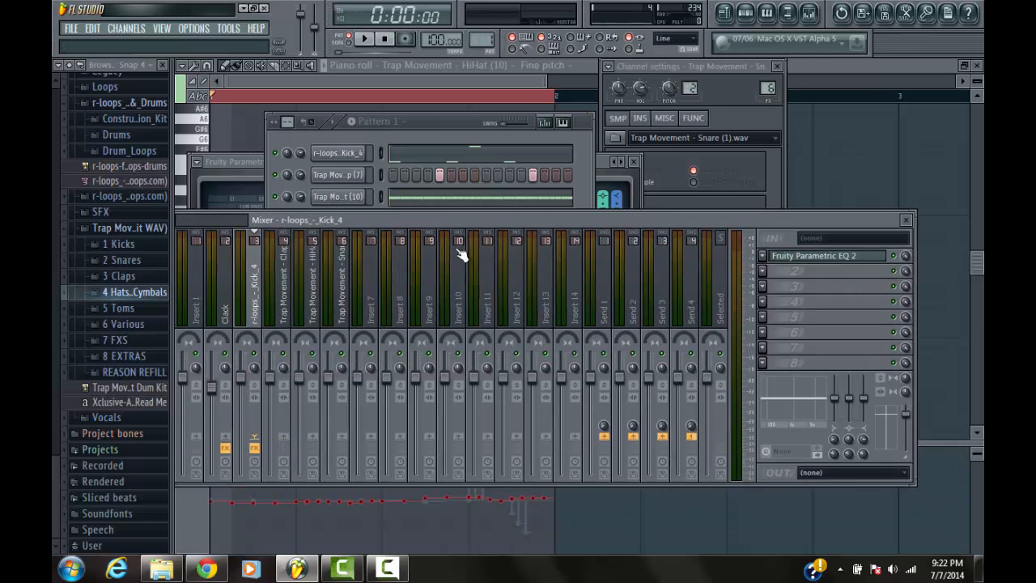
click(300, 285)
click(279, 285)
click(340, 175)
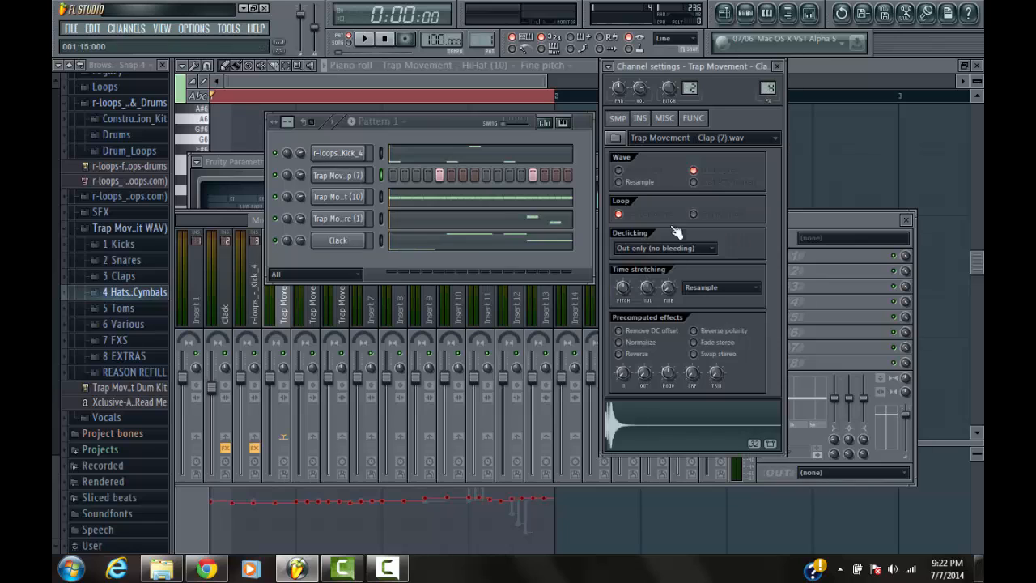
click(851, 221)
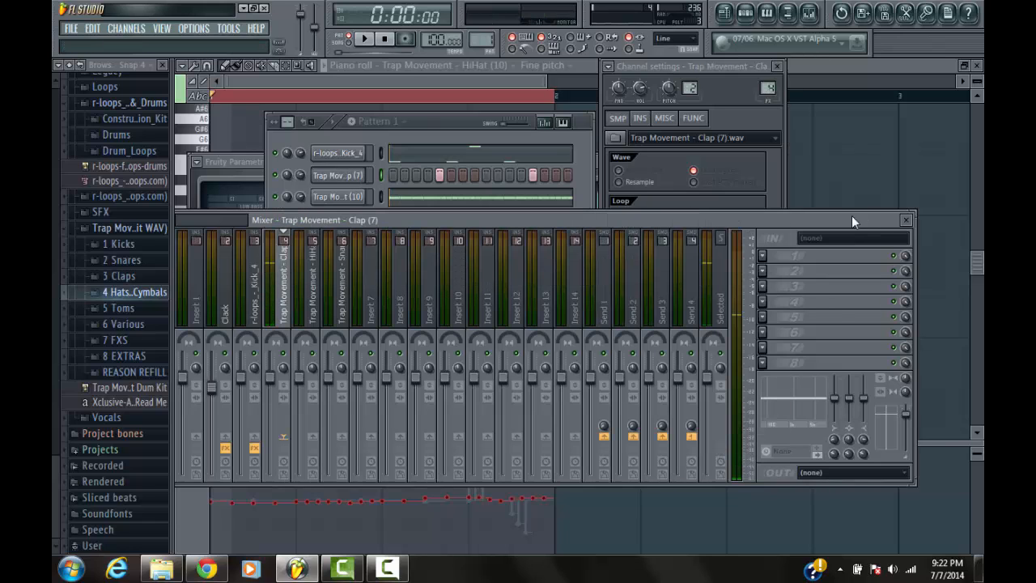
click(769, 257)
click(956, 85)
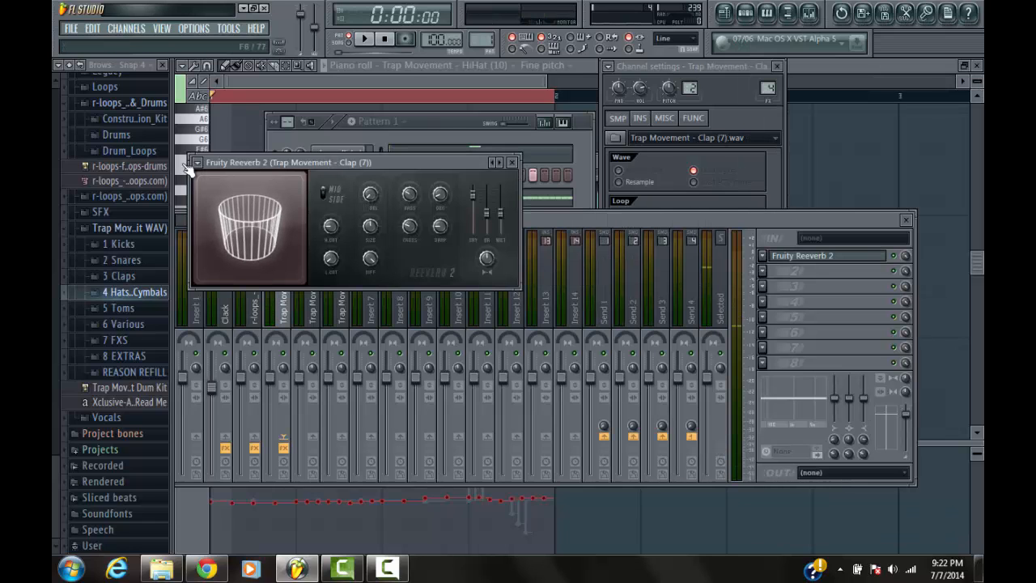
Apply the Large Hall preset to the clap's reverb and audition it in the pattern
click(197, 163)
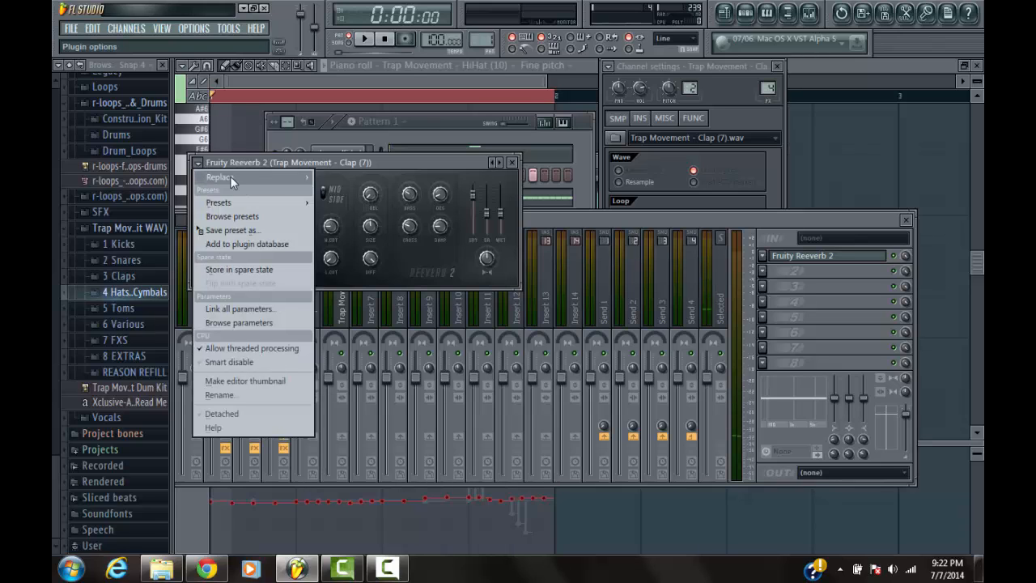
mouse_move(269, 202)
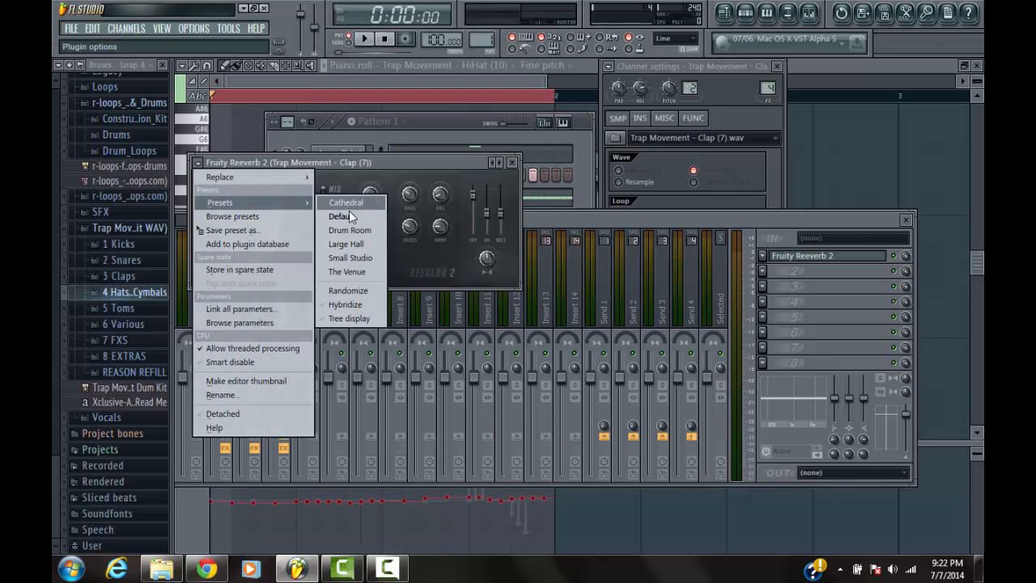
click(356, 244)
click(343, 121)
key(space)
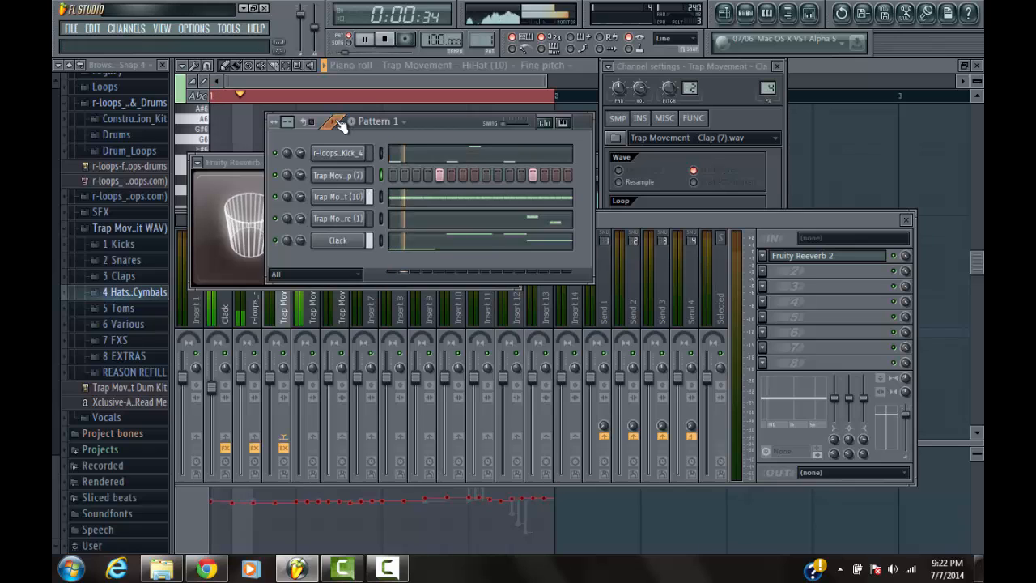
click(238, 161)
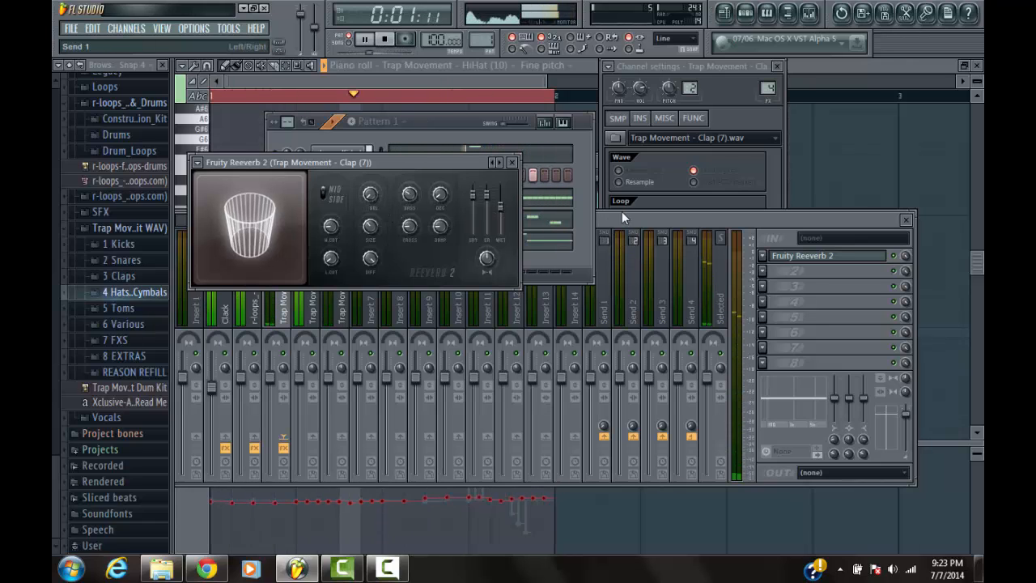
click(463, 121)
key(space)
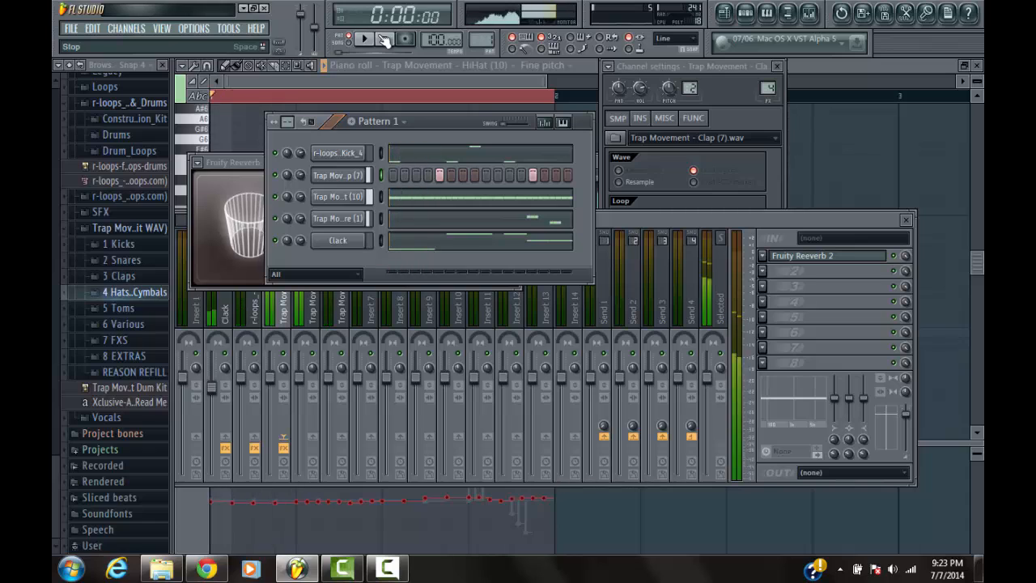
Add Fruity Parametric EQ 2 to the snare's mixer track and cut the low frequencies steeply with band 1
click(337, 219)
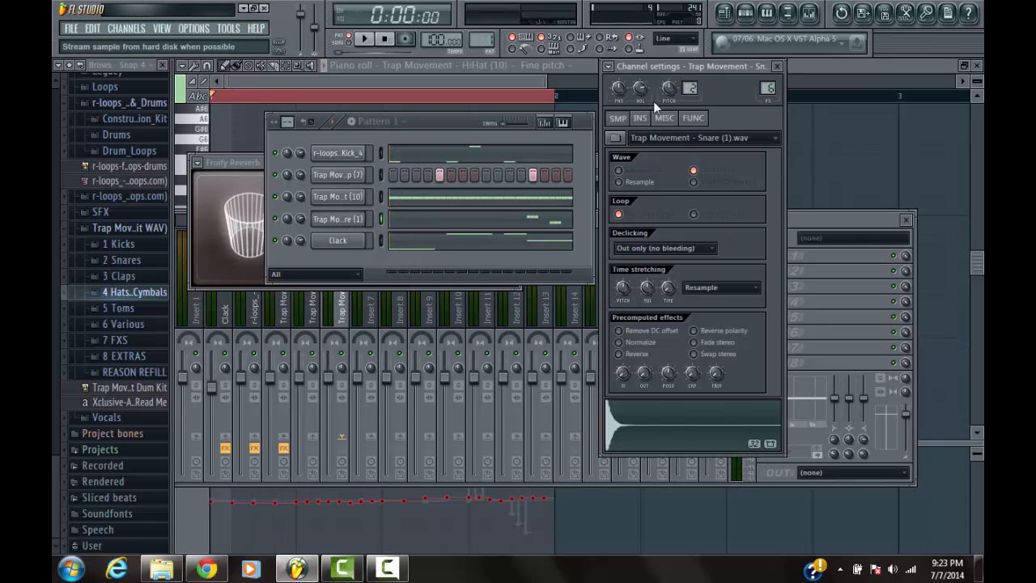
click(813, 217)
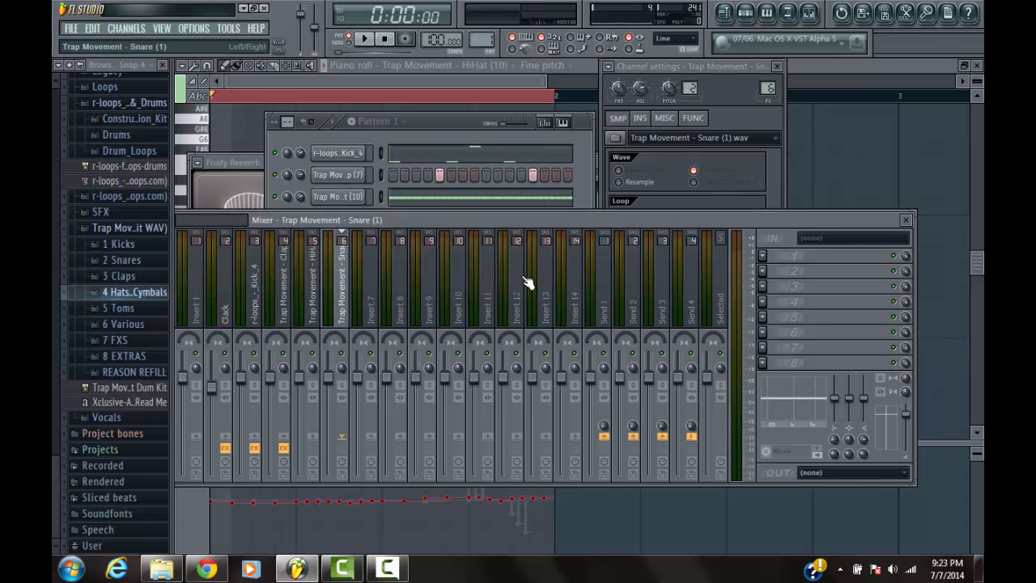
click(762, 256)
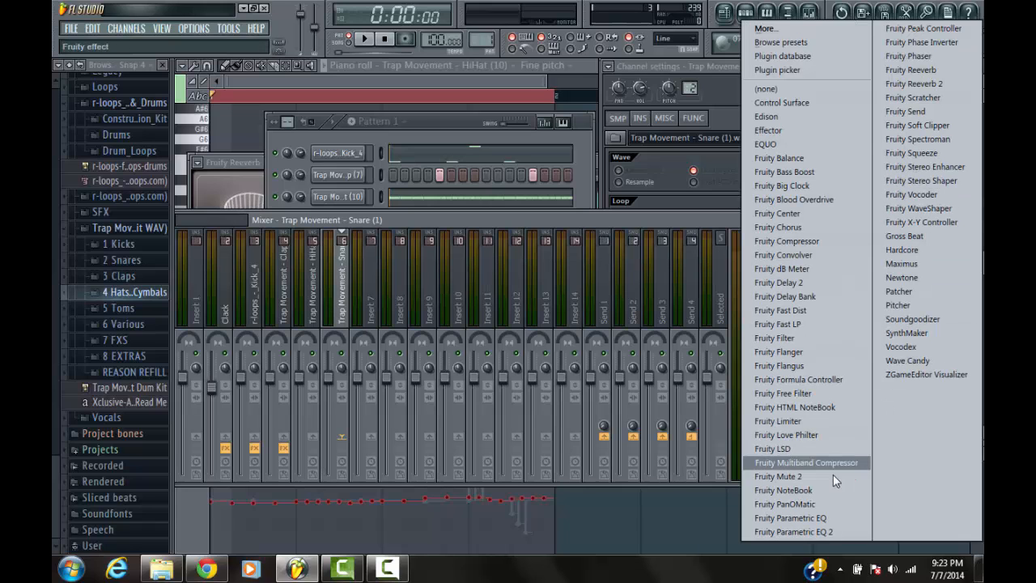
click(818, 531)
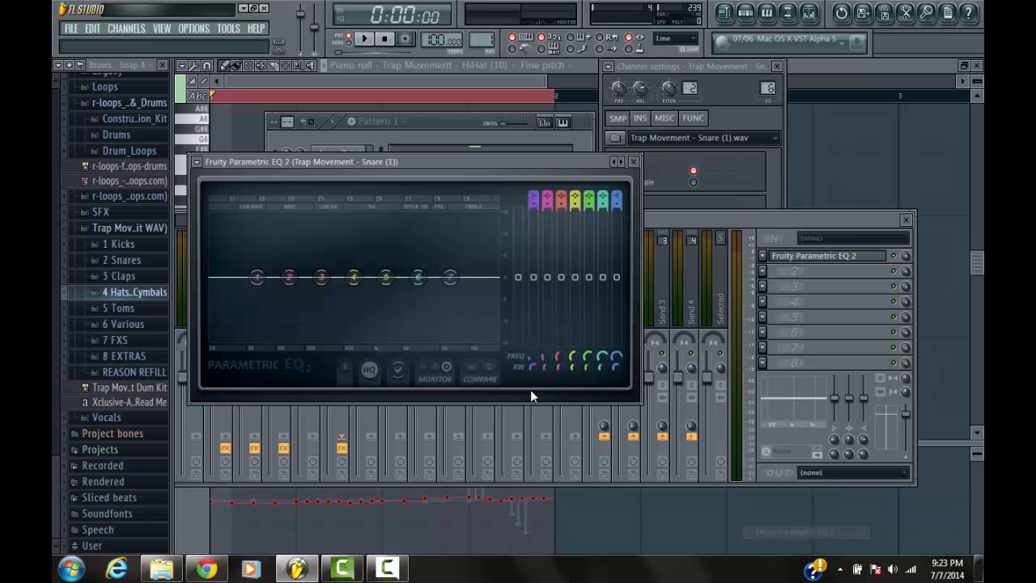
drag(251, 280, 349, 340)
click(424, 127)
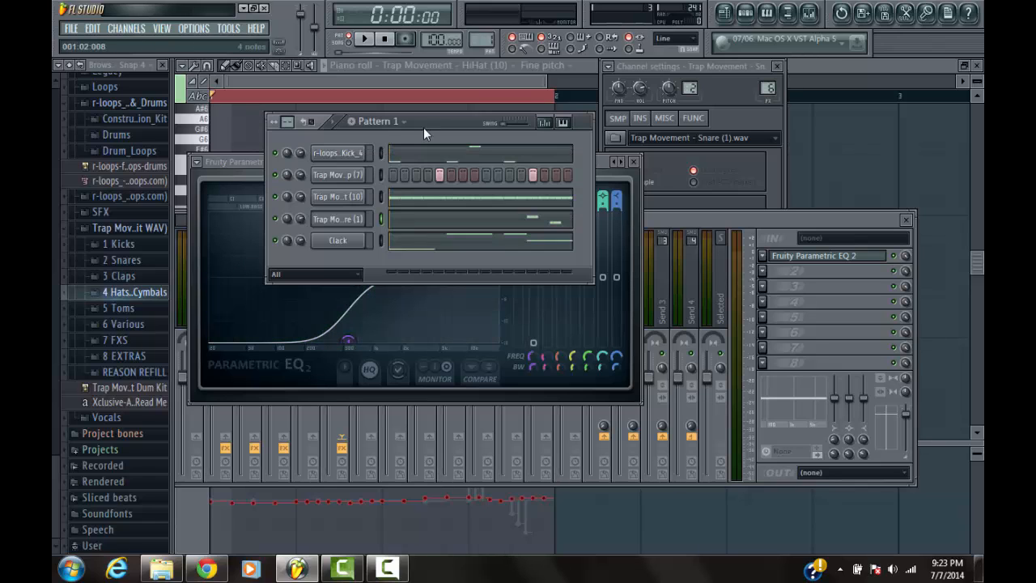
During playback, lower the cutoff of the snare EQ's band 1 and boost band 4 slightly at about 724 Hz
key(space)
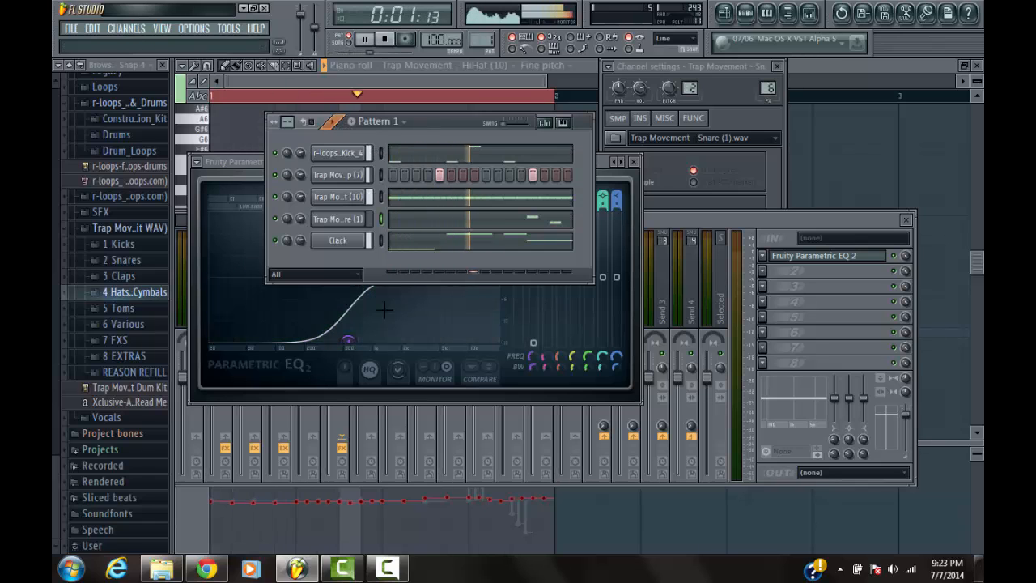
drag(349, 341, 329, 343)
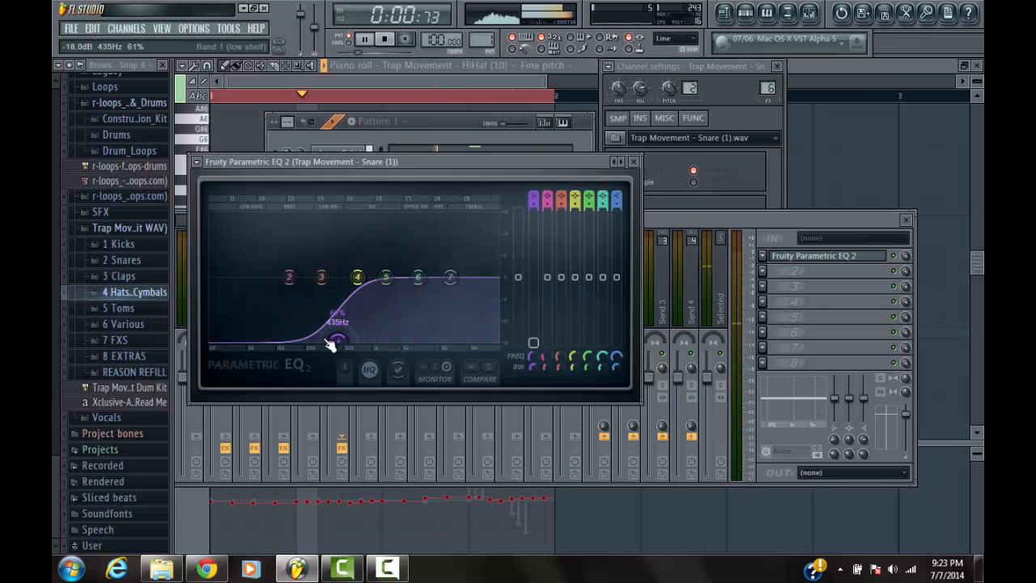
drag(355, 278, 422, 276)
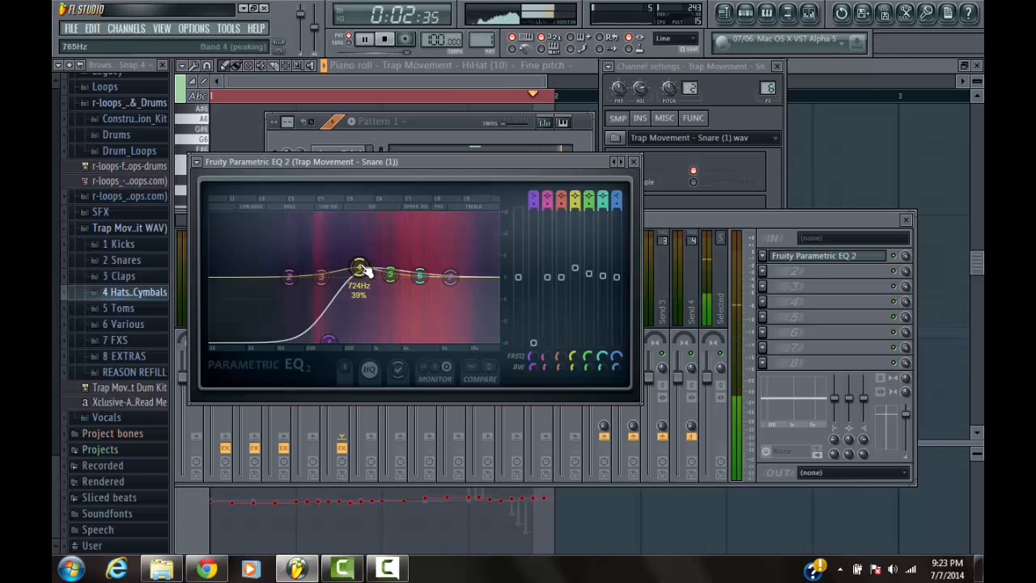
click(444, 131)
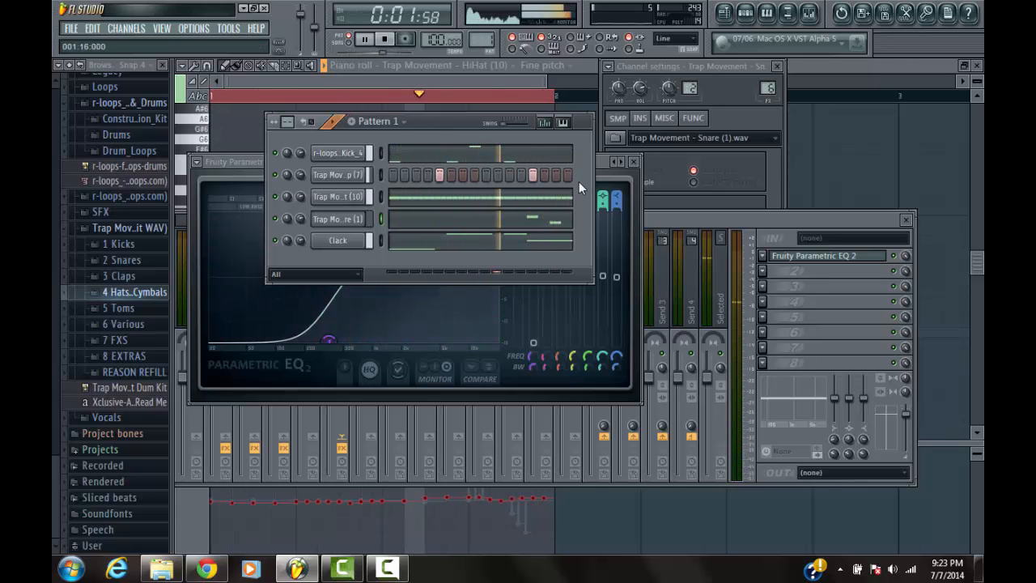
Stop playback and arrange the Pattern 1 step sequencer above the mixer so all channels and mixer tracks are in view
drag(444, 115, 523, 91)
drag(587, 96, 732, 96)
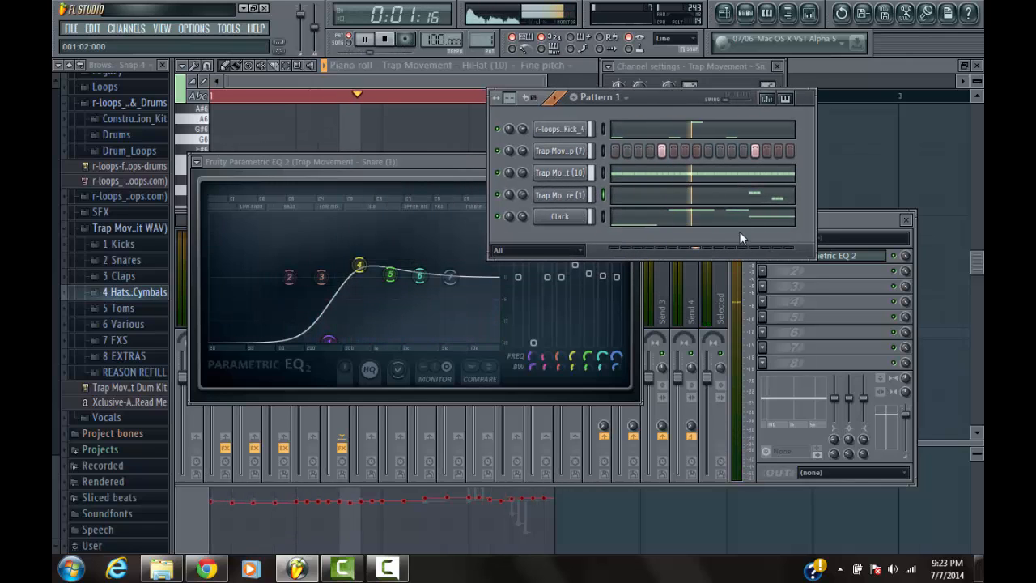
click(838, 217)
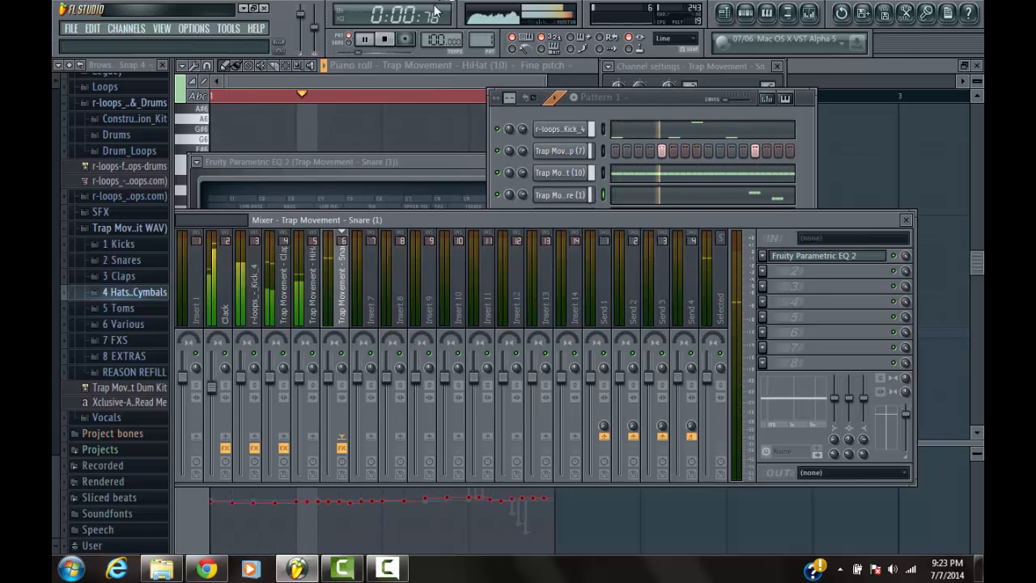
key(space)
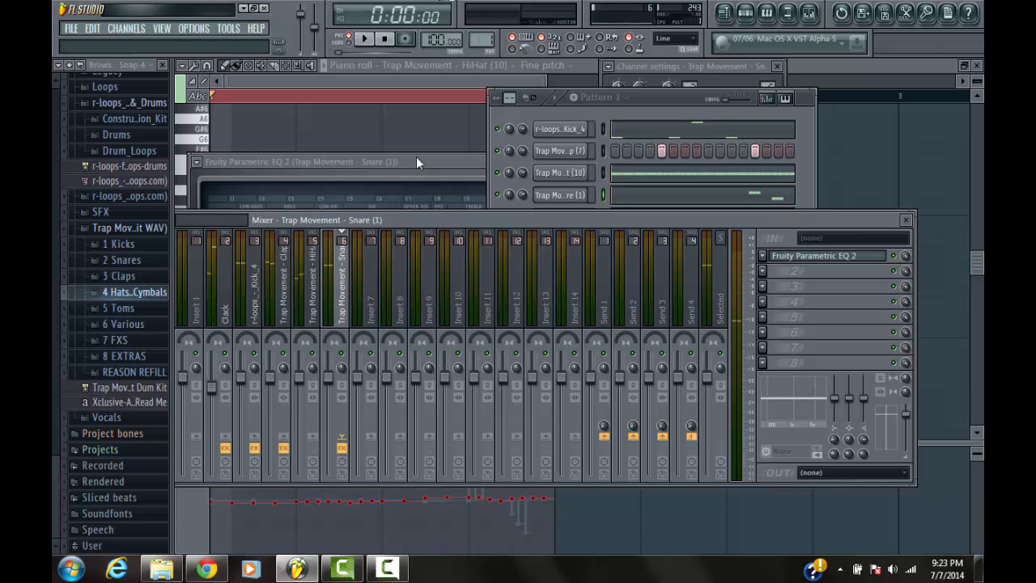
drag(653, 115, 591, 89)
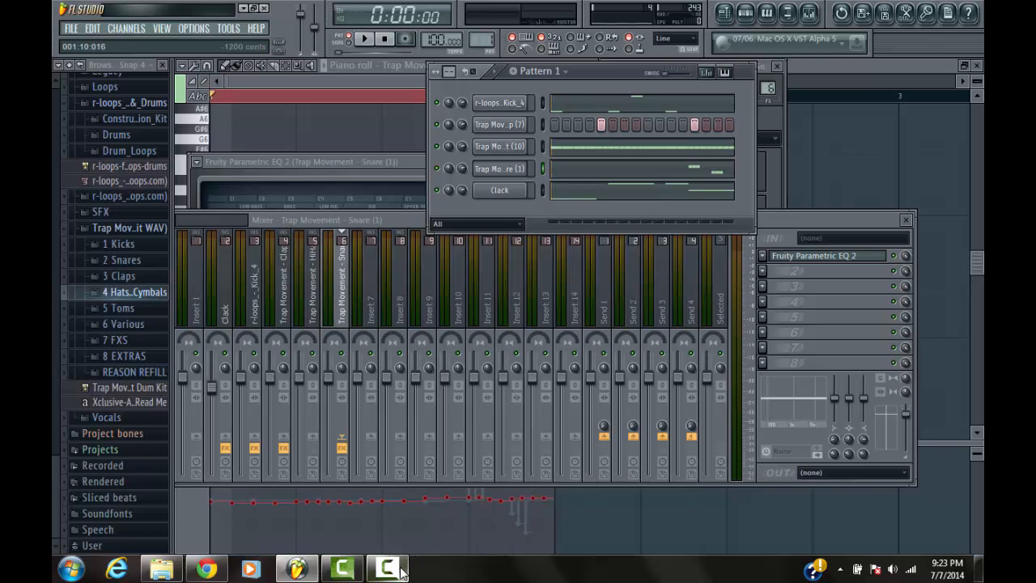
mouse_move(403, 572)
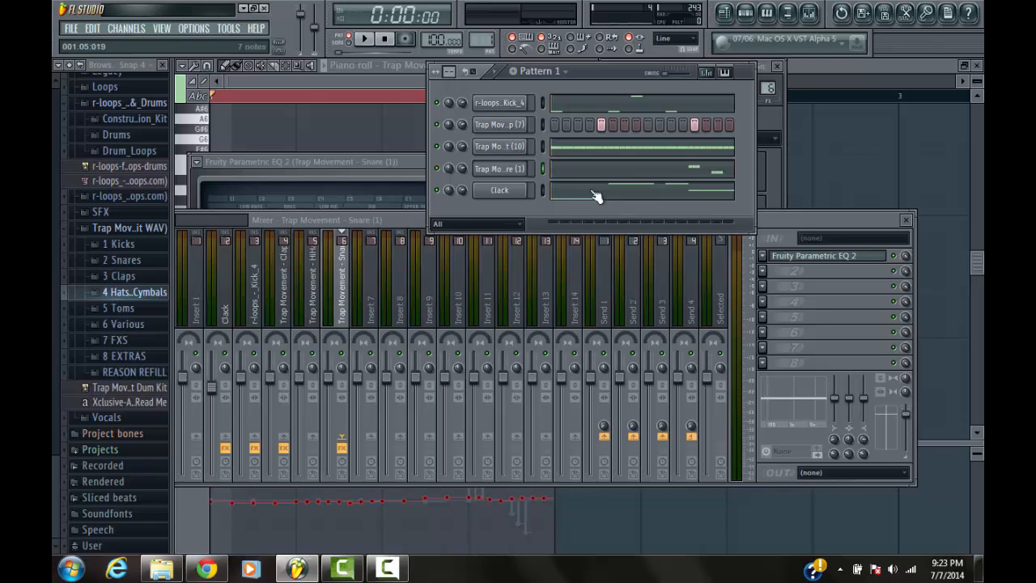
click(384, 570)
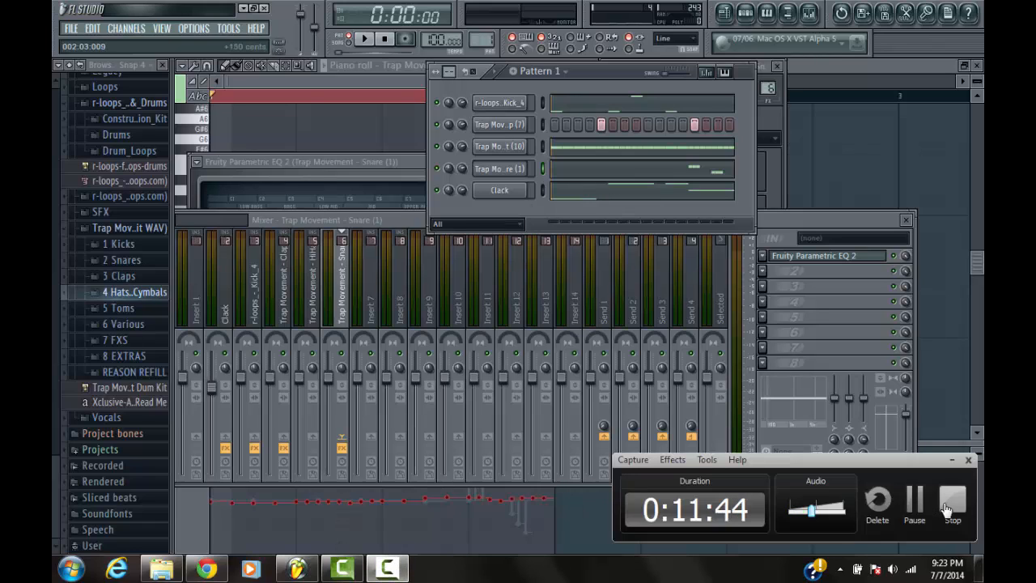